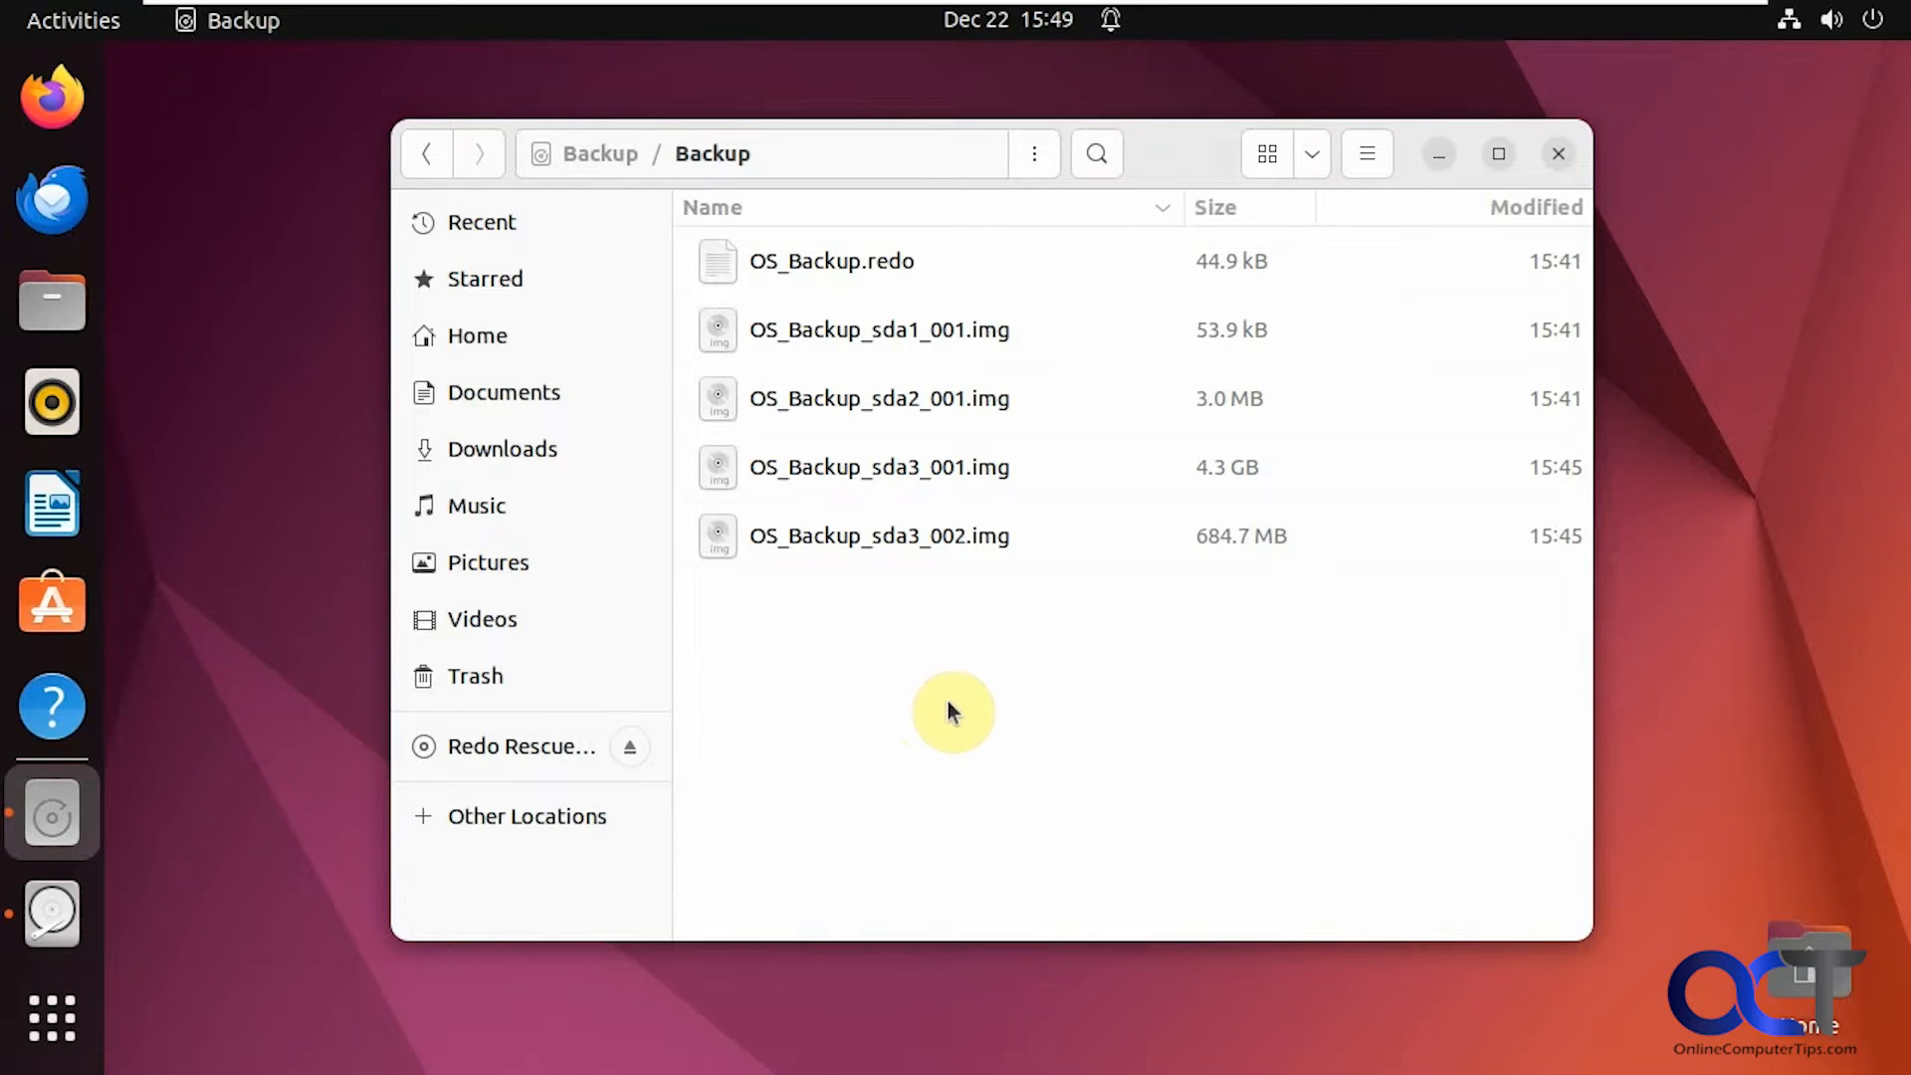
# Inspect the 64 GB and 86 GB hard disks in the Disks utility, and minimize its window
pyautogui.click(81, 905)
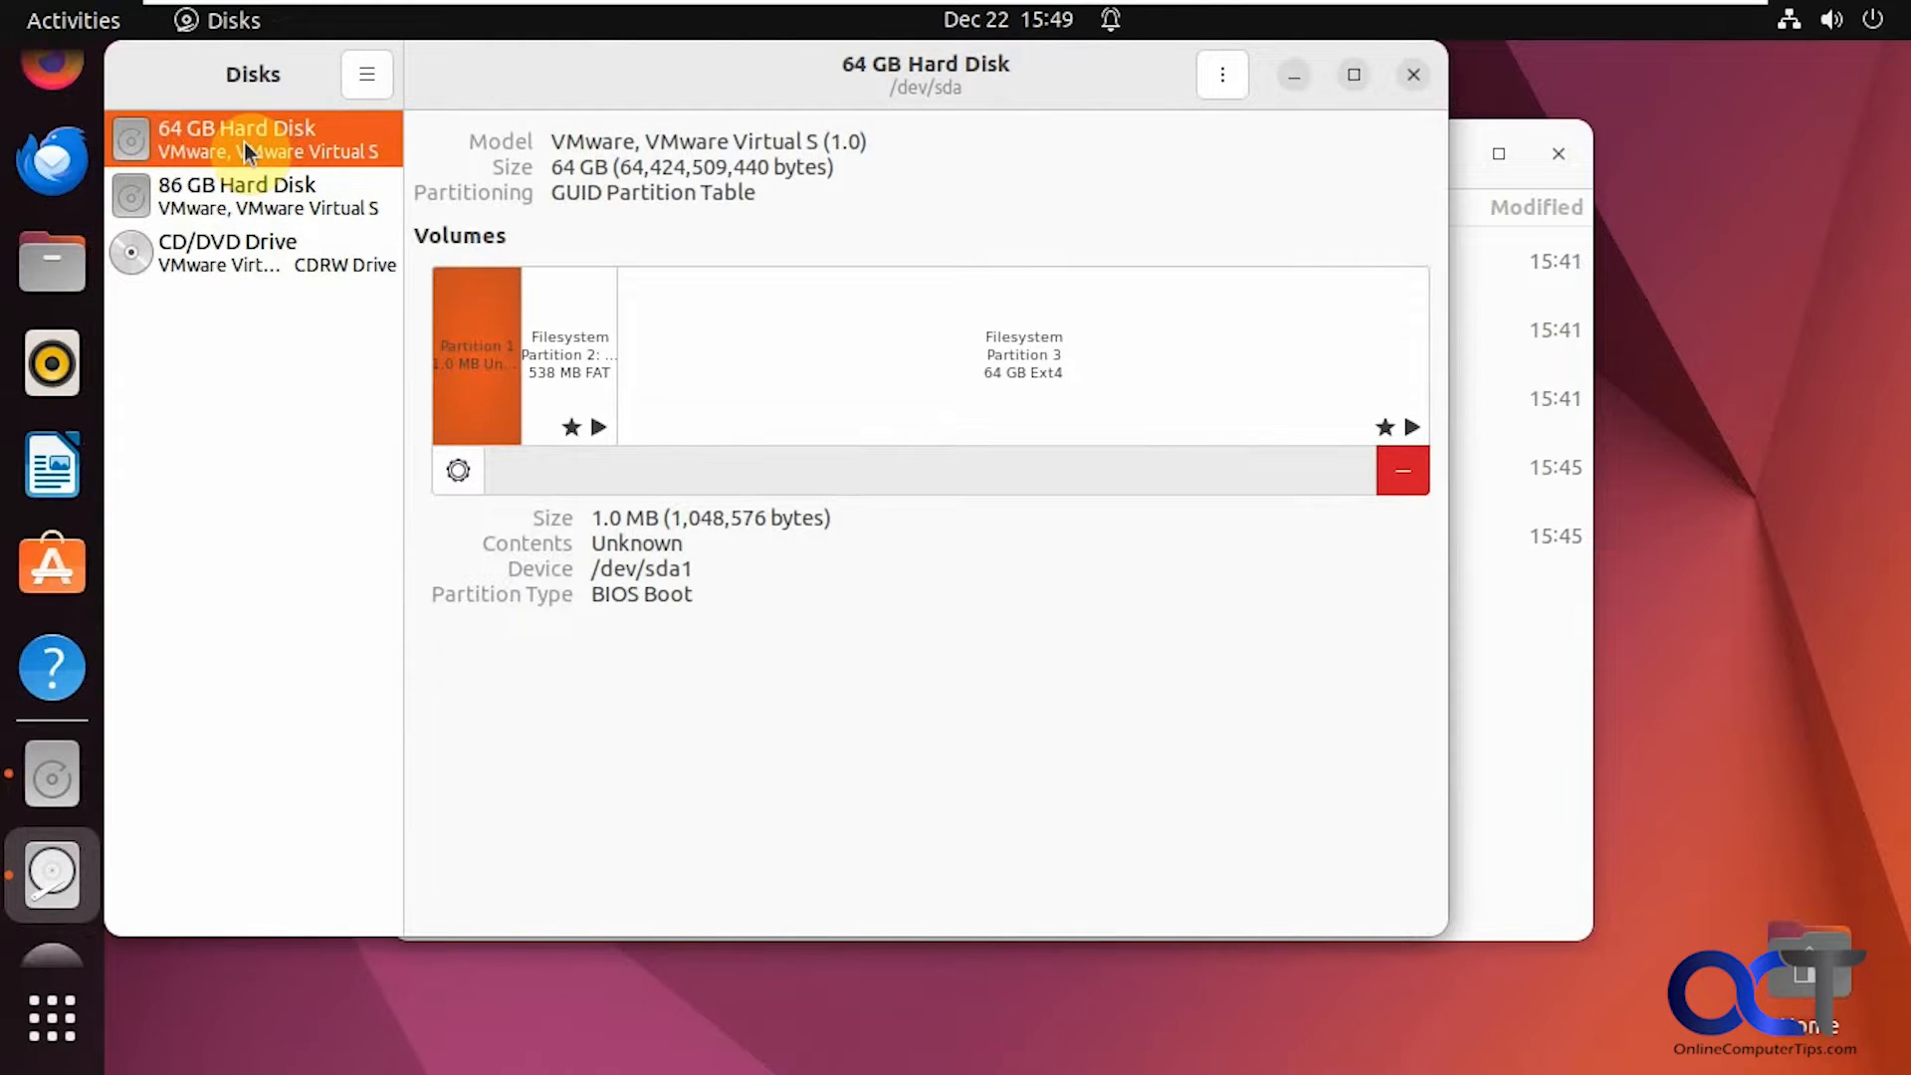
pyautogui.click(264, 205)
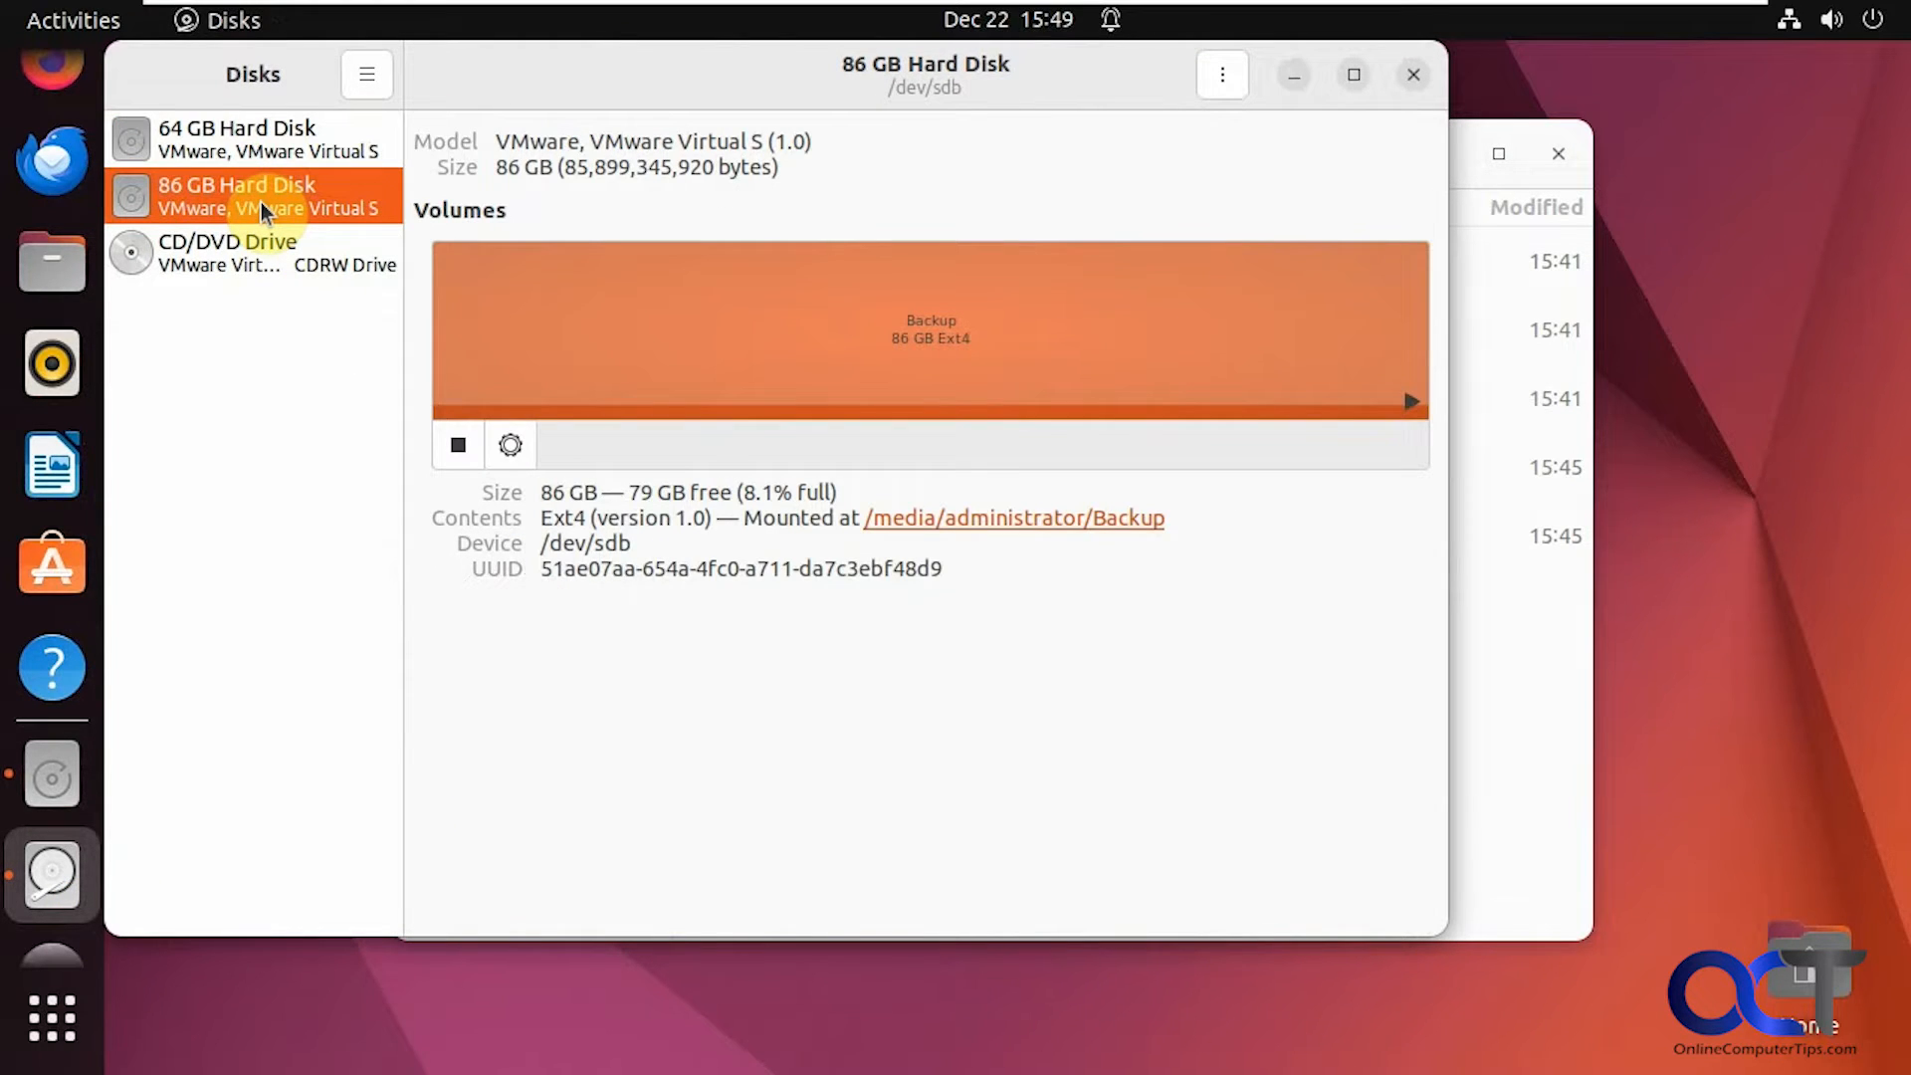
pyautogui.click(1294, 78)
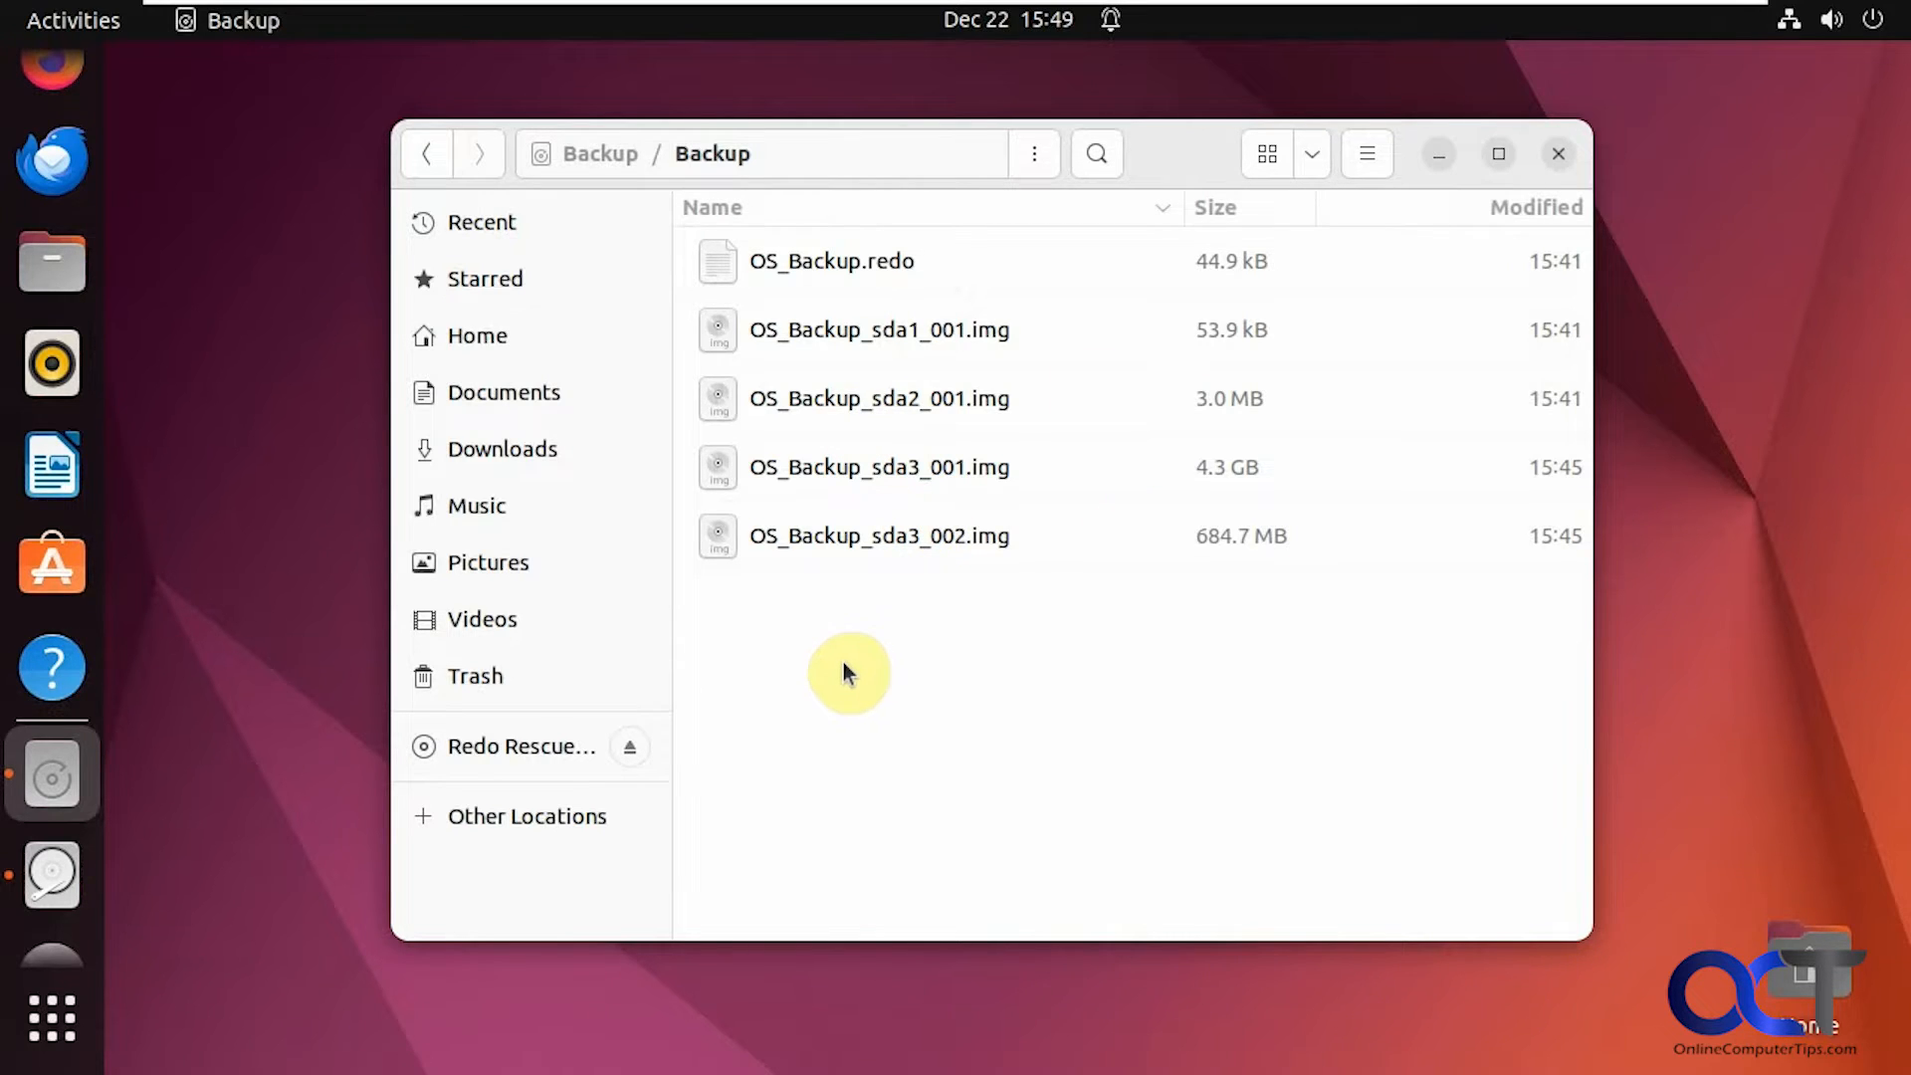
# Close the Backup folder window and power off the Ubuntu system
pyautogui.click(1559, 155)
pyautogui.click(1874, 22)
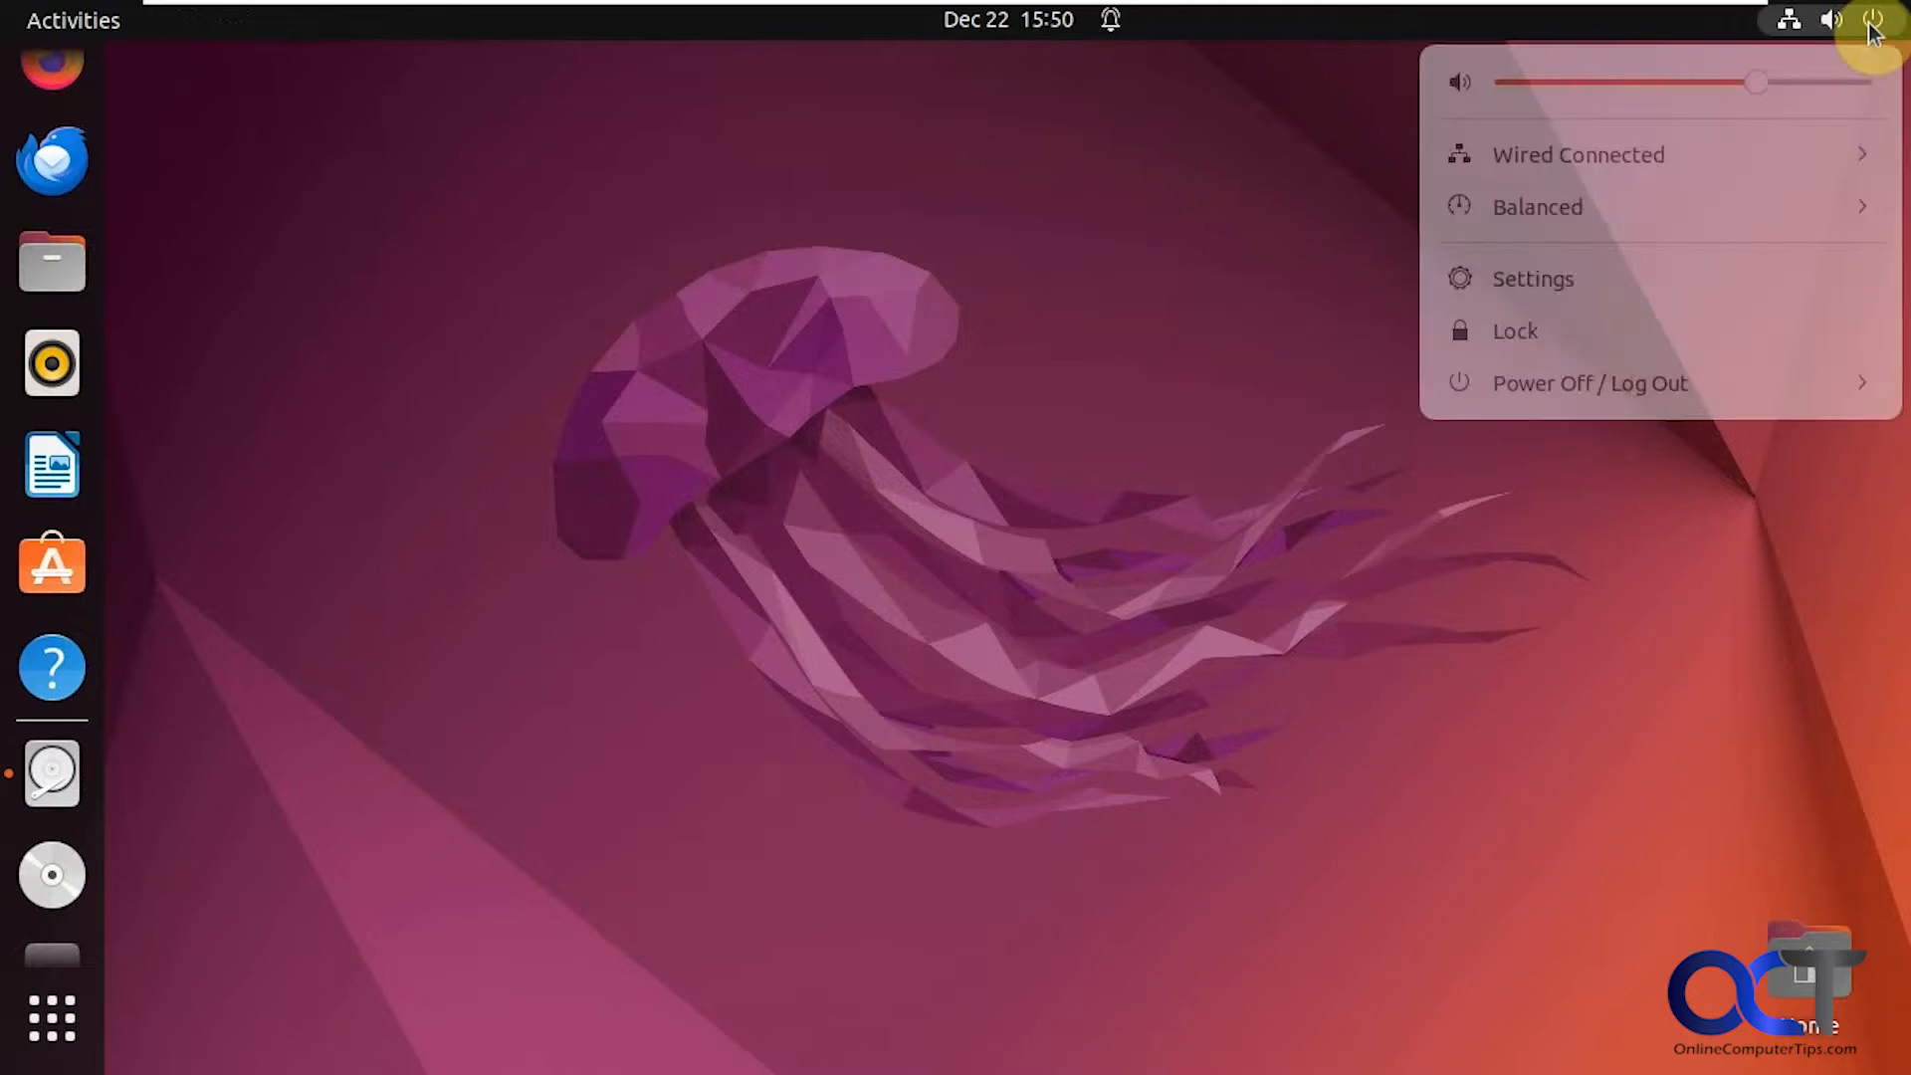
pyautogui.click(1593, 393)
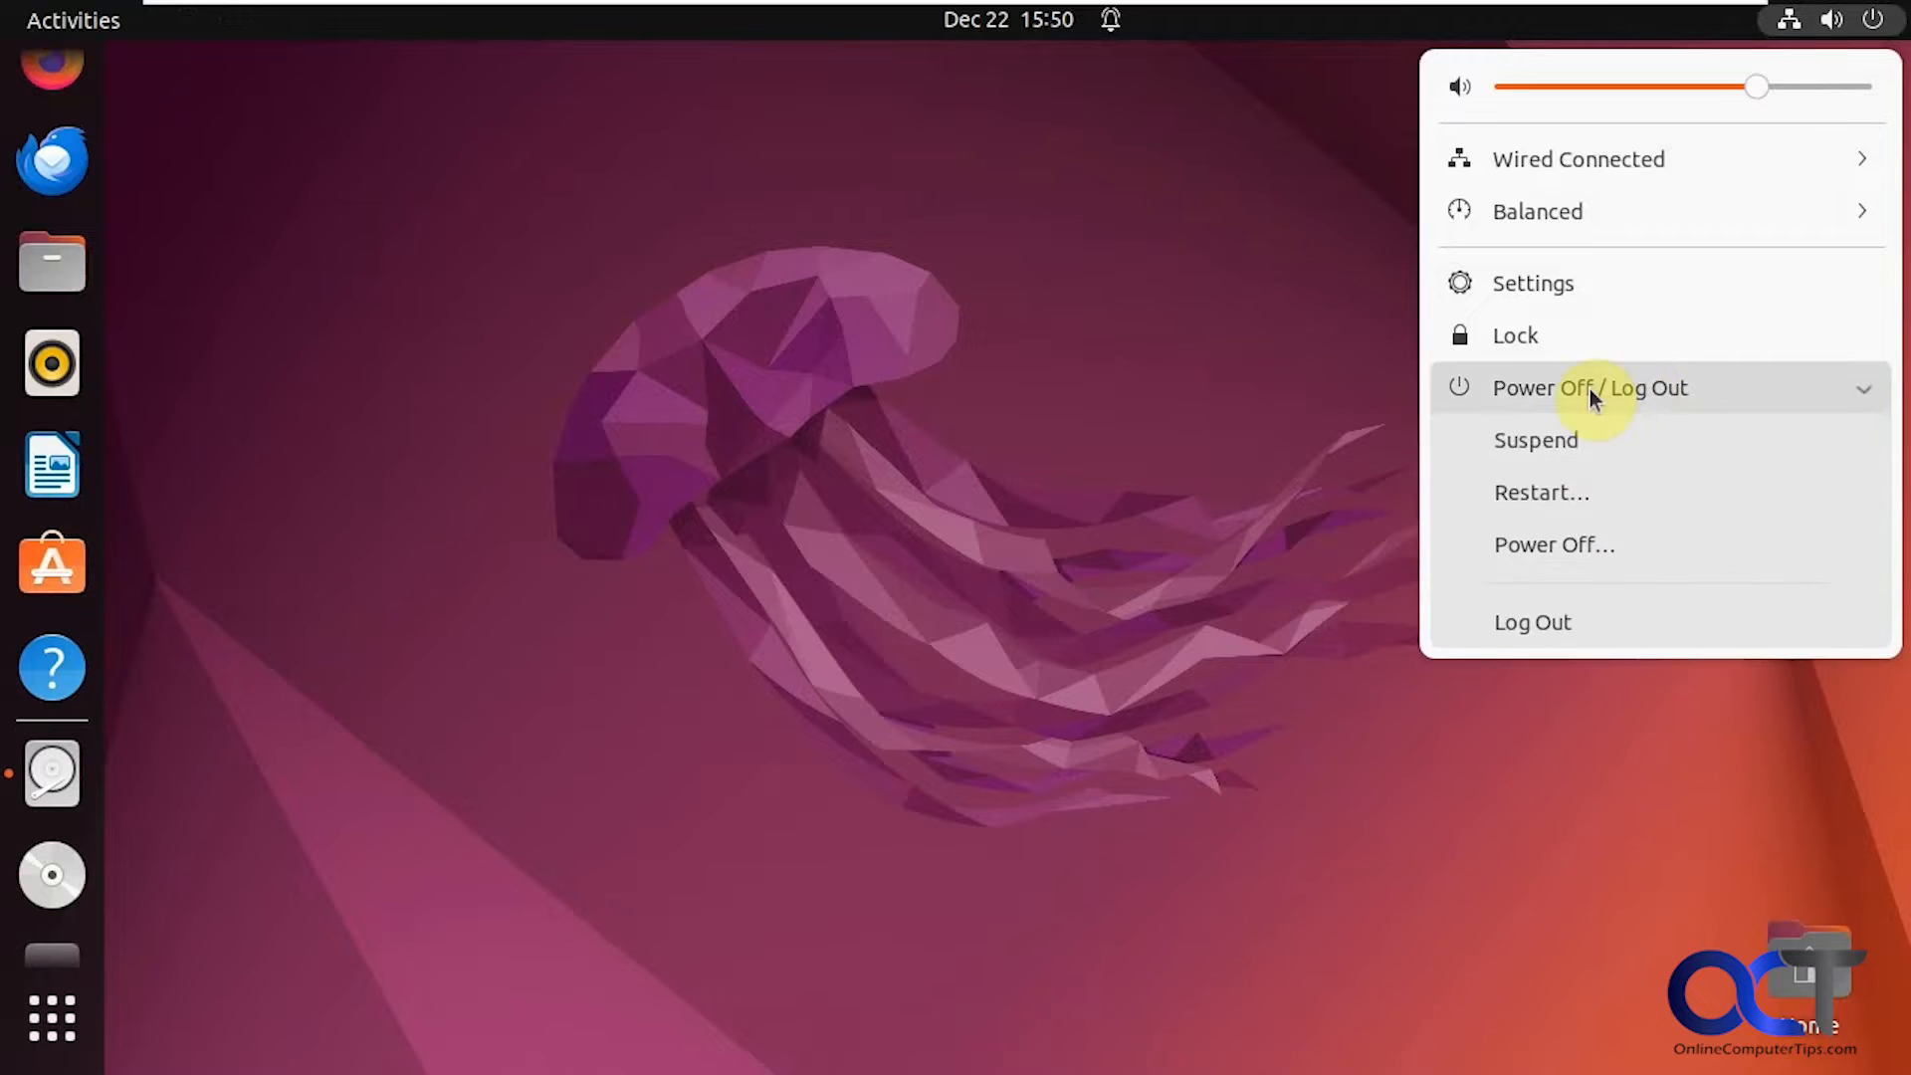
pyautogui.click(1543, 544)
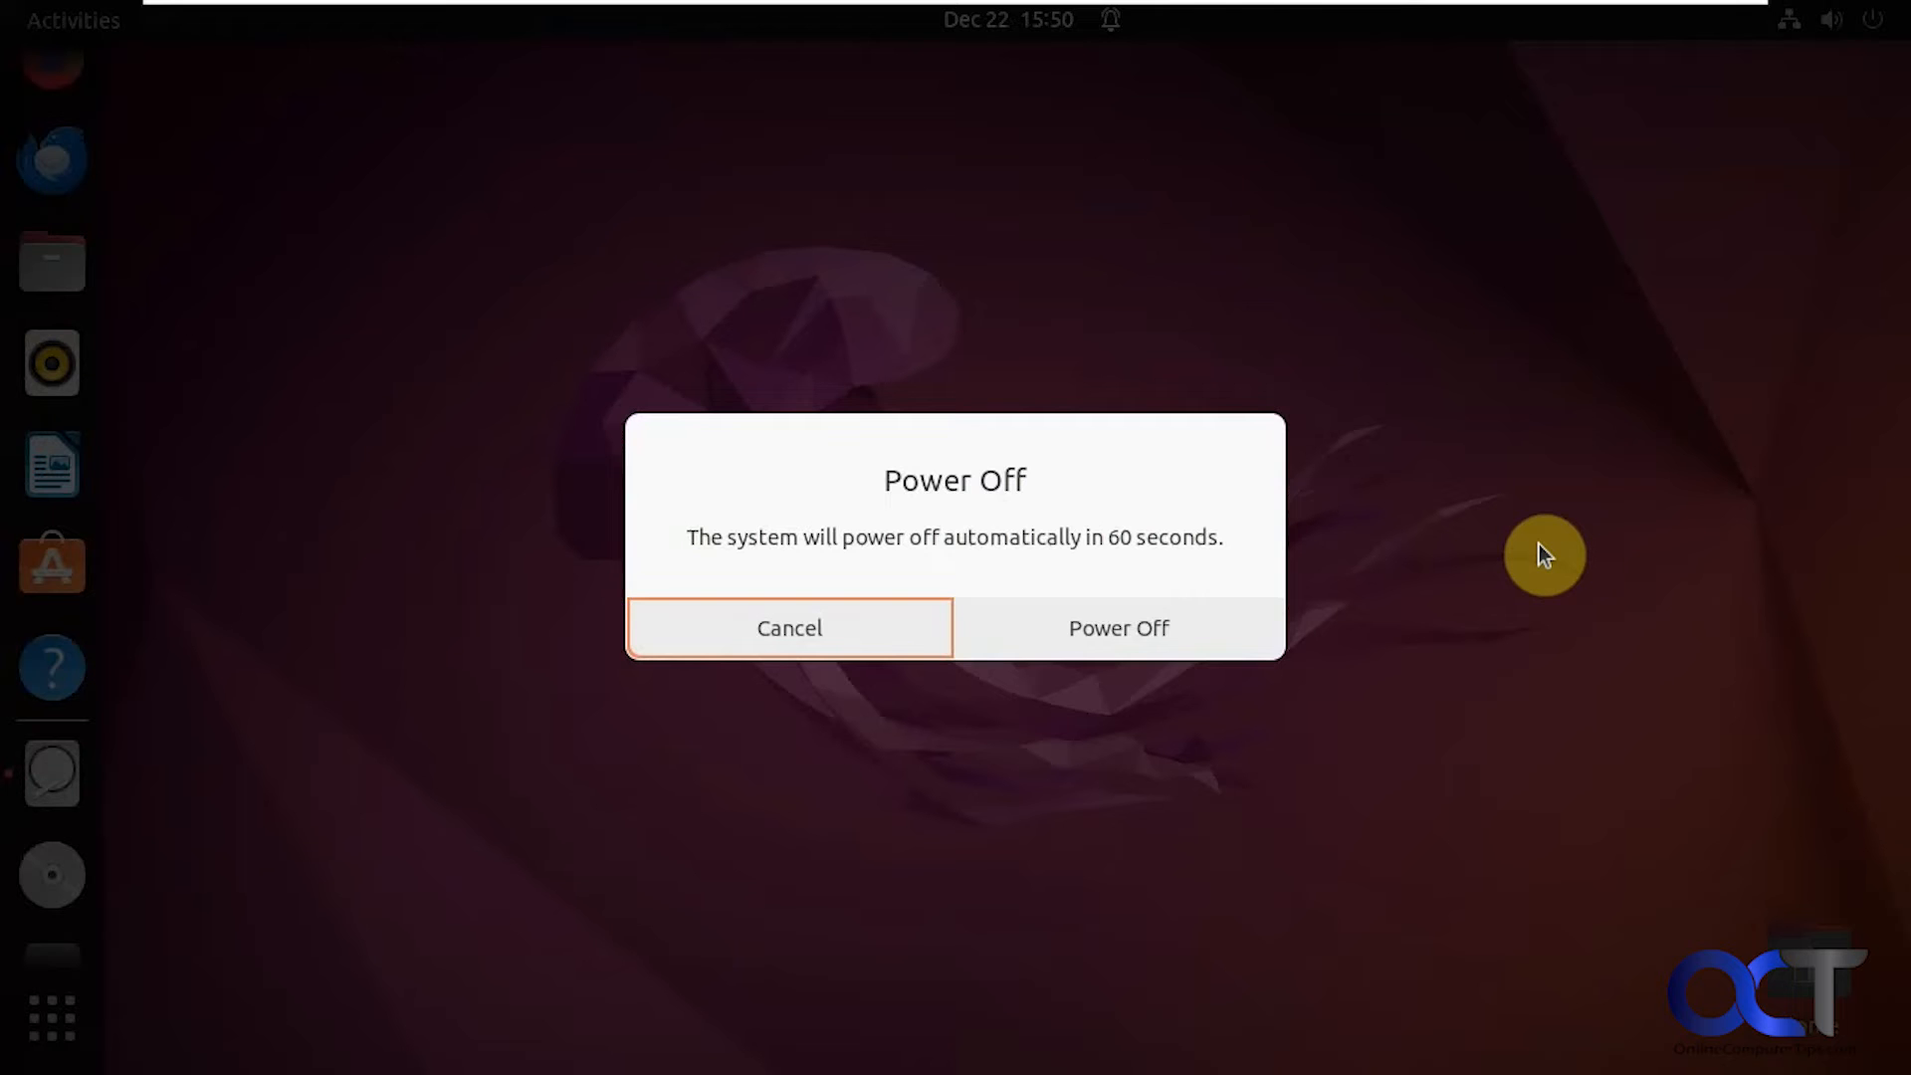
pyautogui.click(1099, 625)
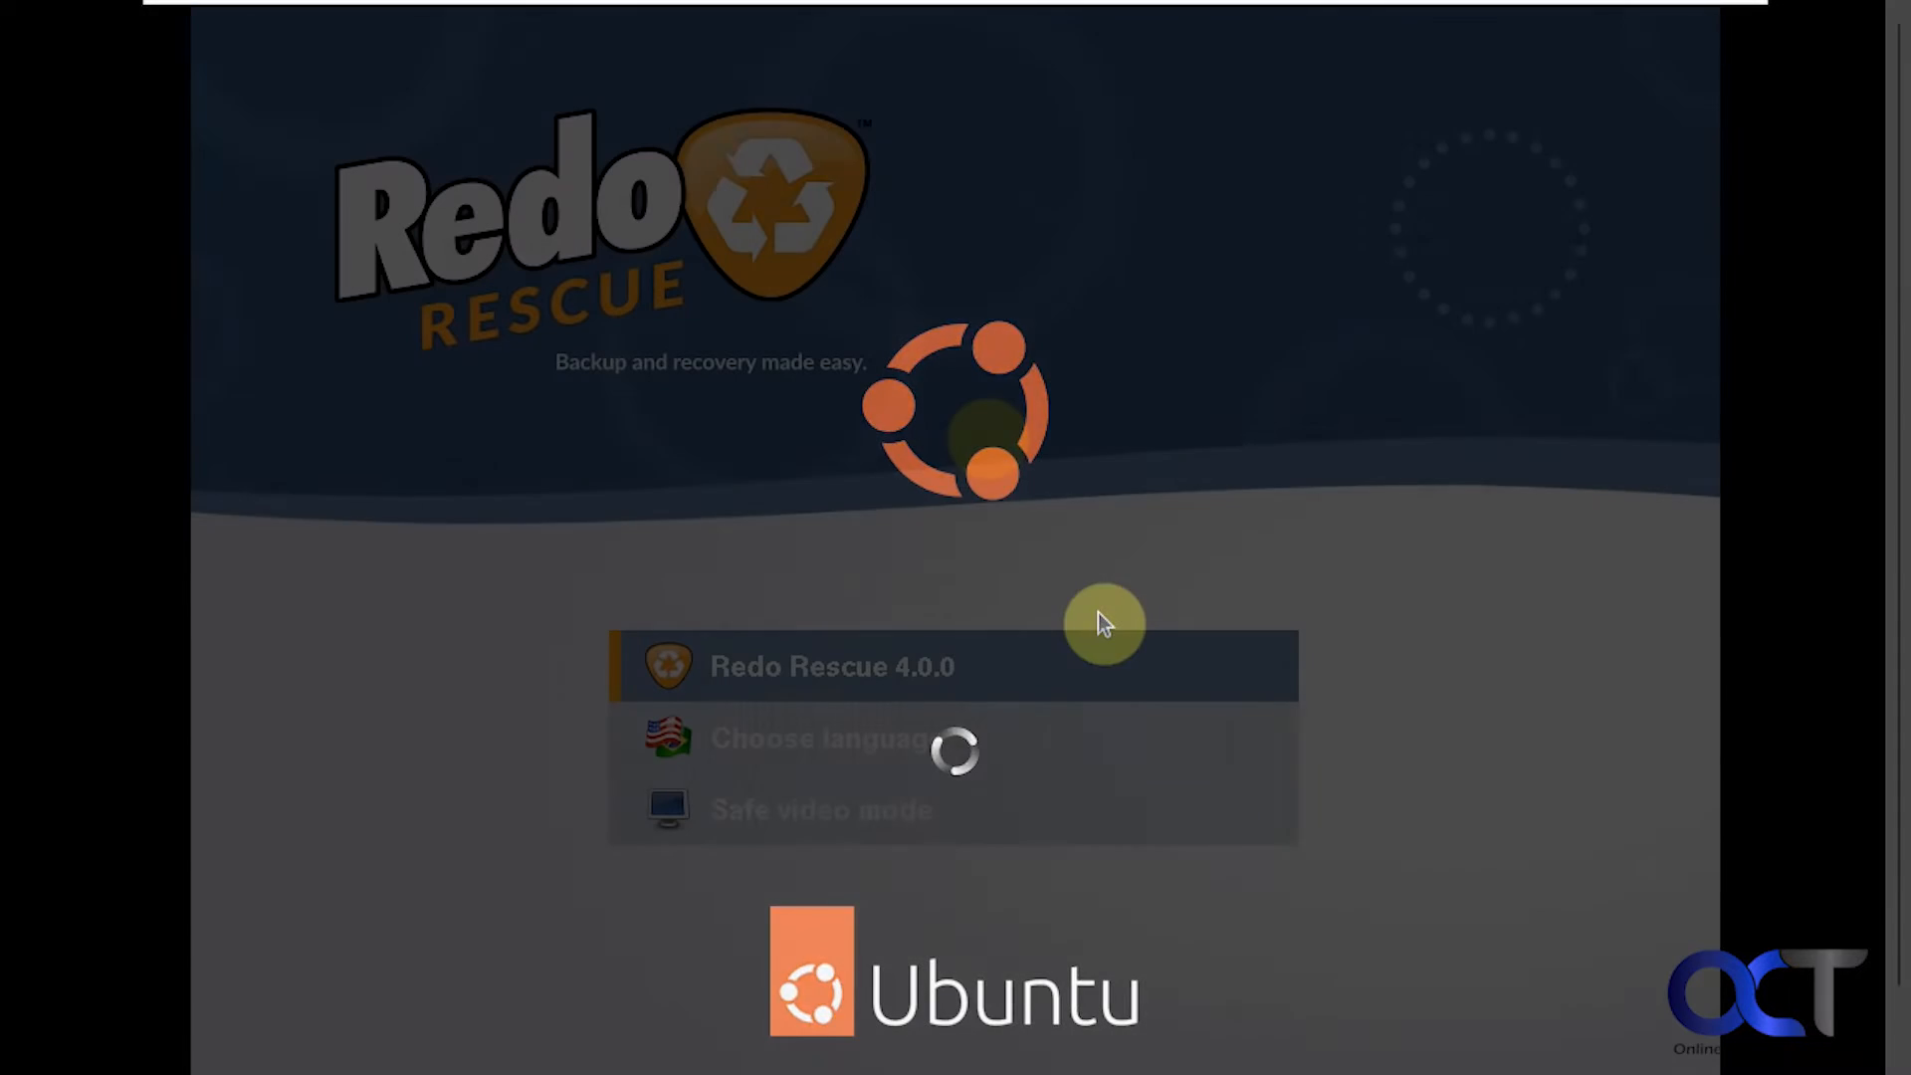
# Boot the computer into Redo Rescue 4.0.0
pyautogui.press('Down')
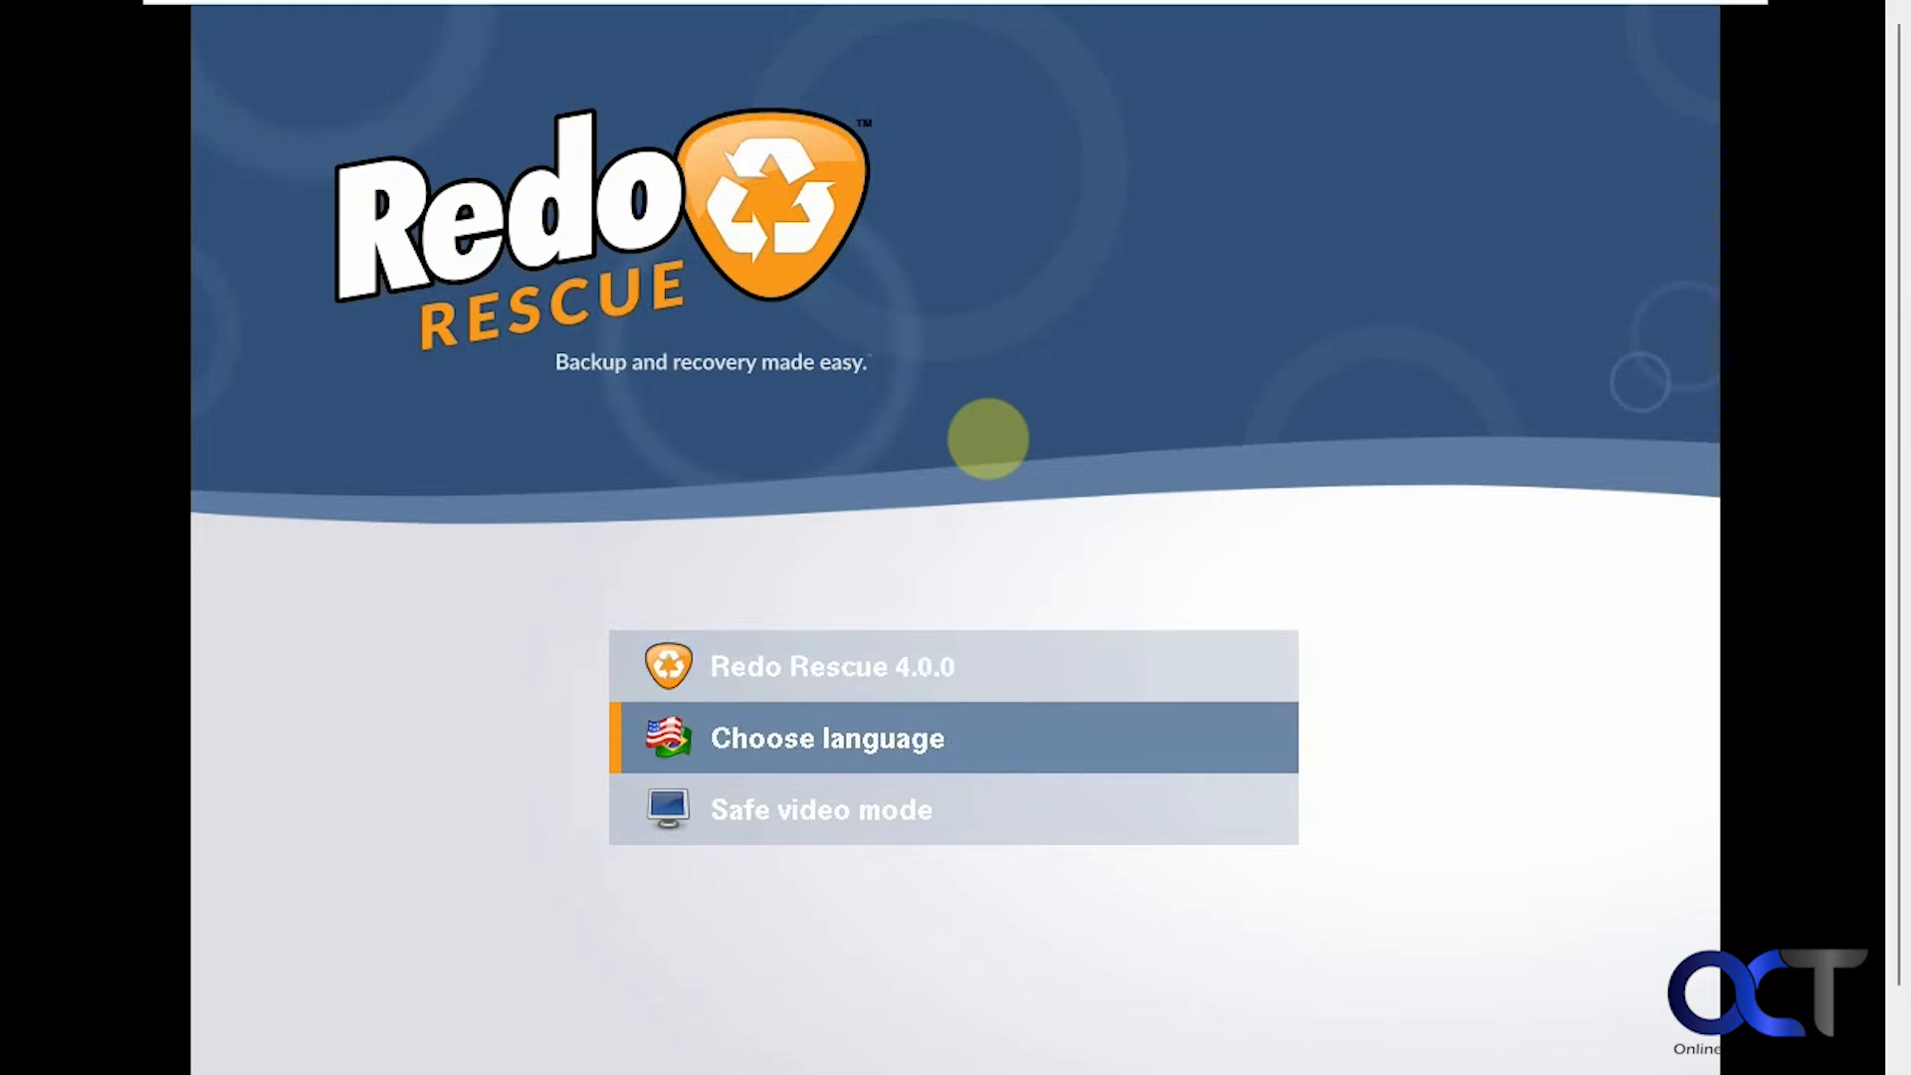
pyautogui.press('Up')
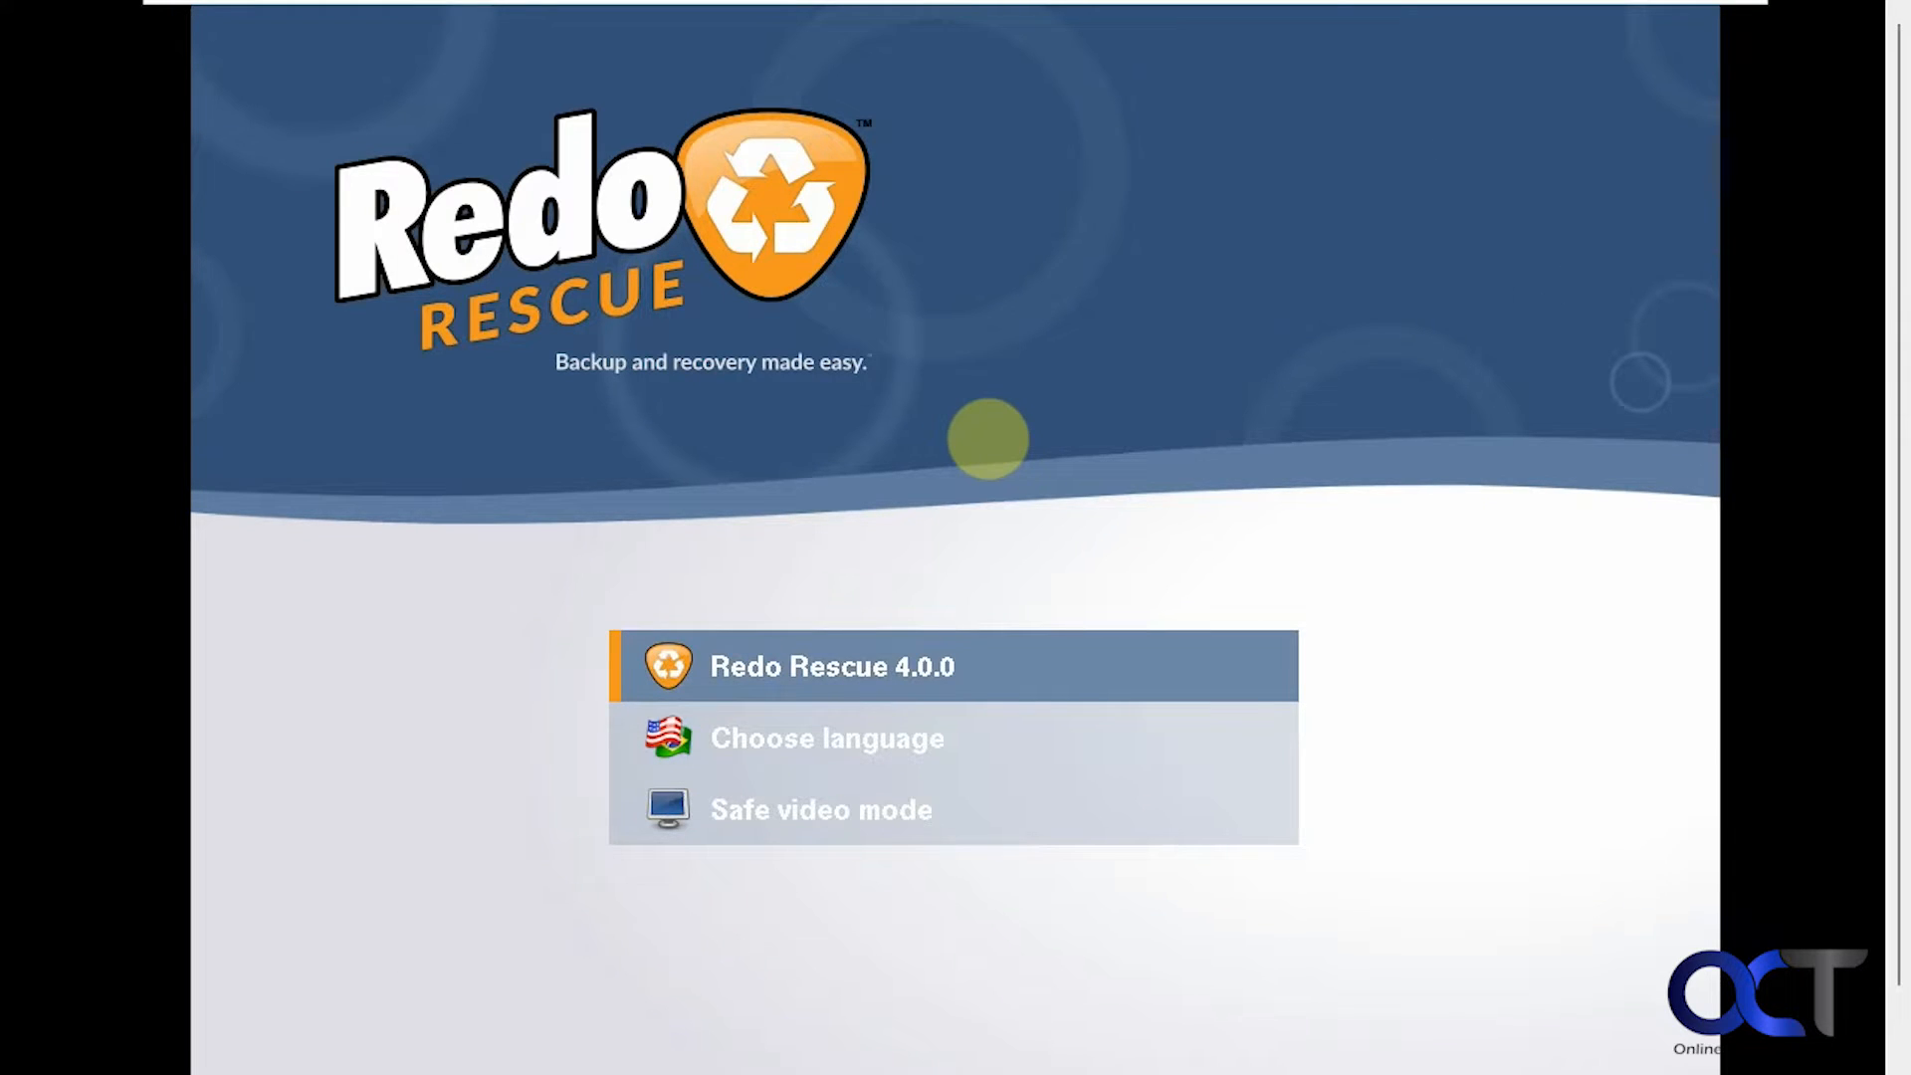
pyautogui.press('Return')
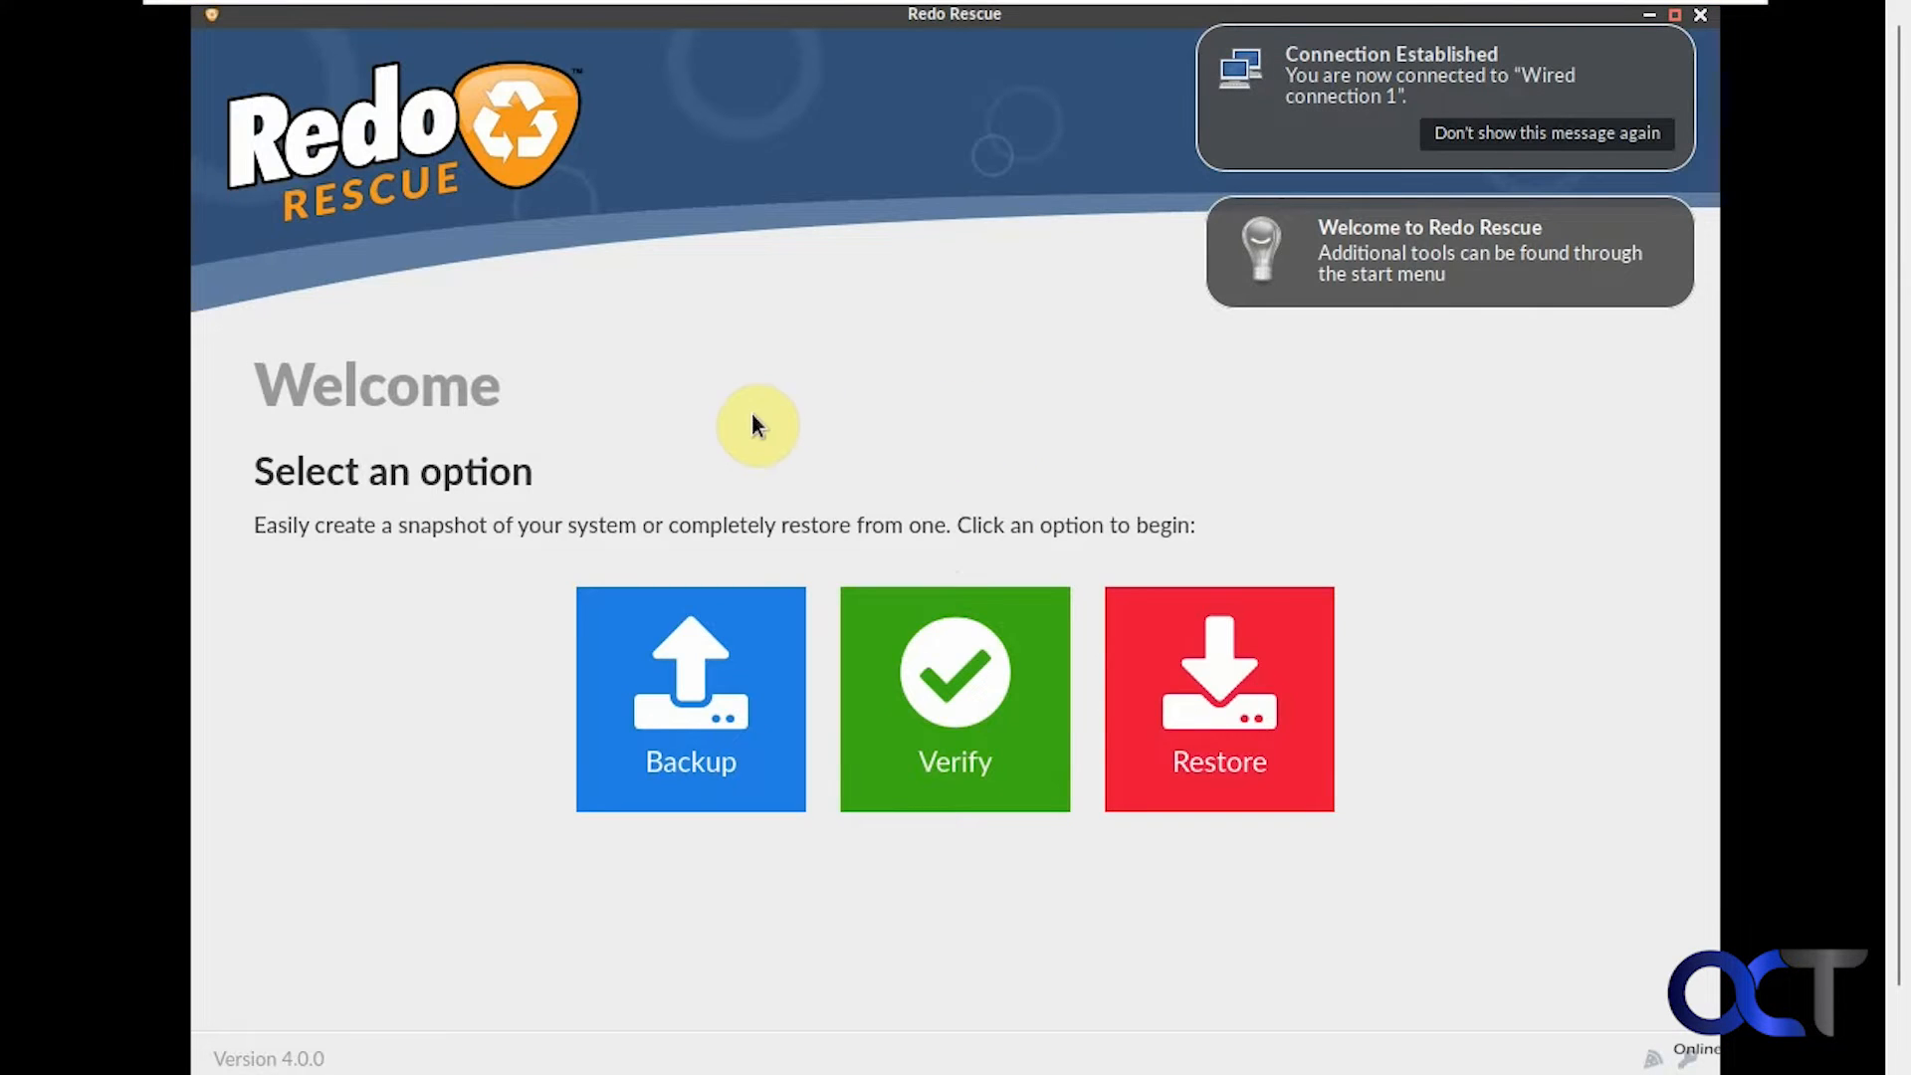
# Start a backup with the 60G Ubuntu disk sda as the source drive
pyautogui.click(677, 683)
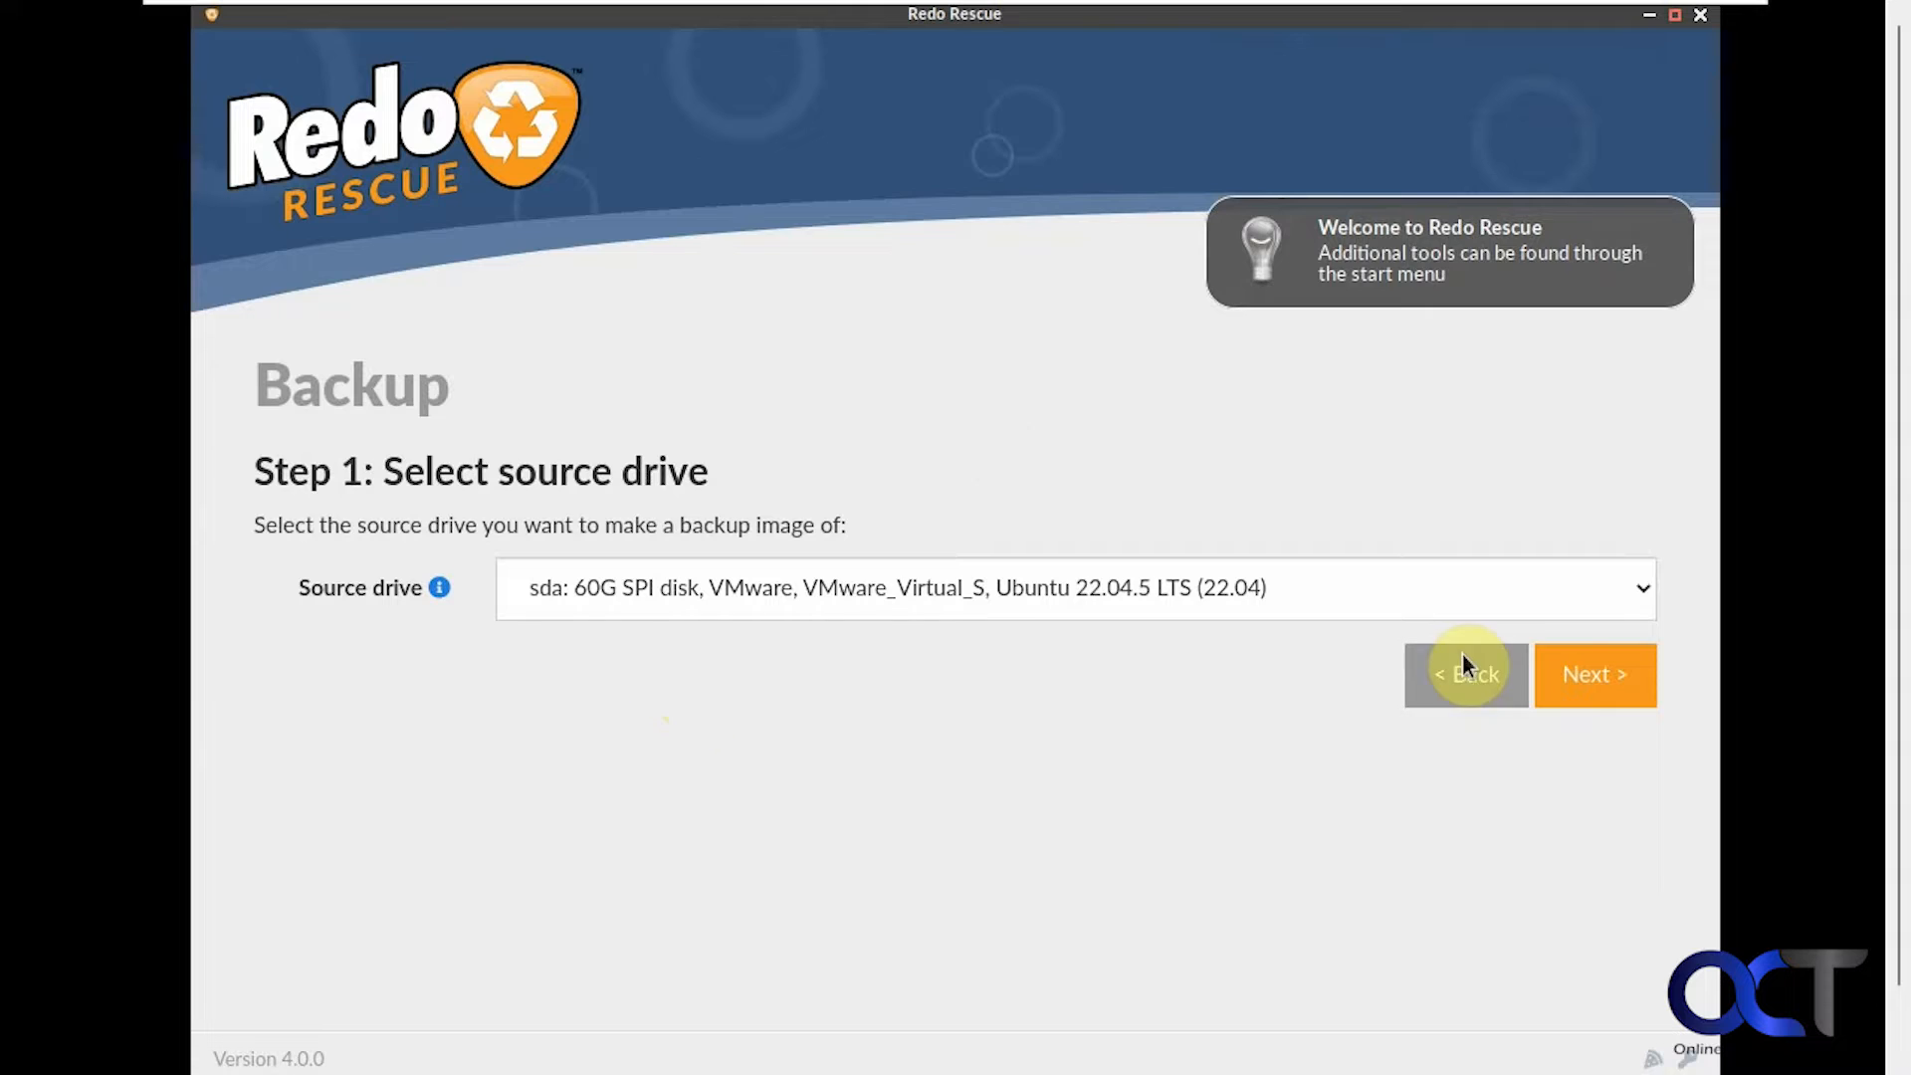
pyautogui.click(1647, 591)
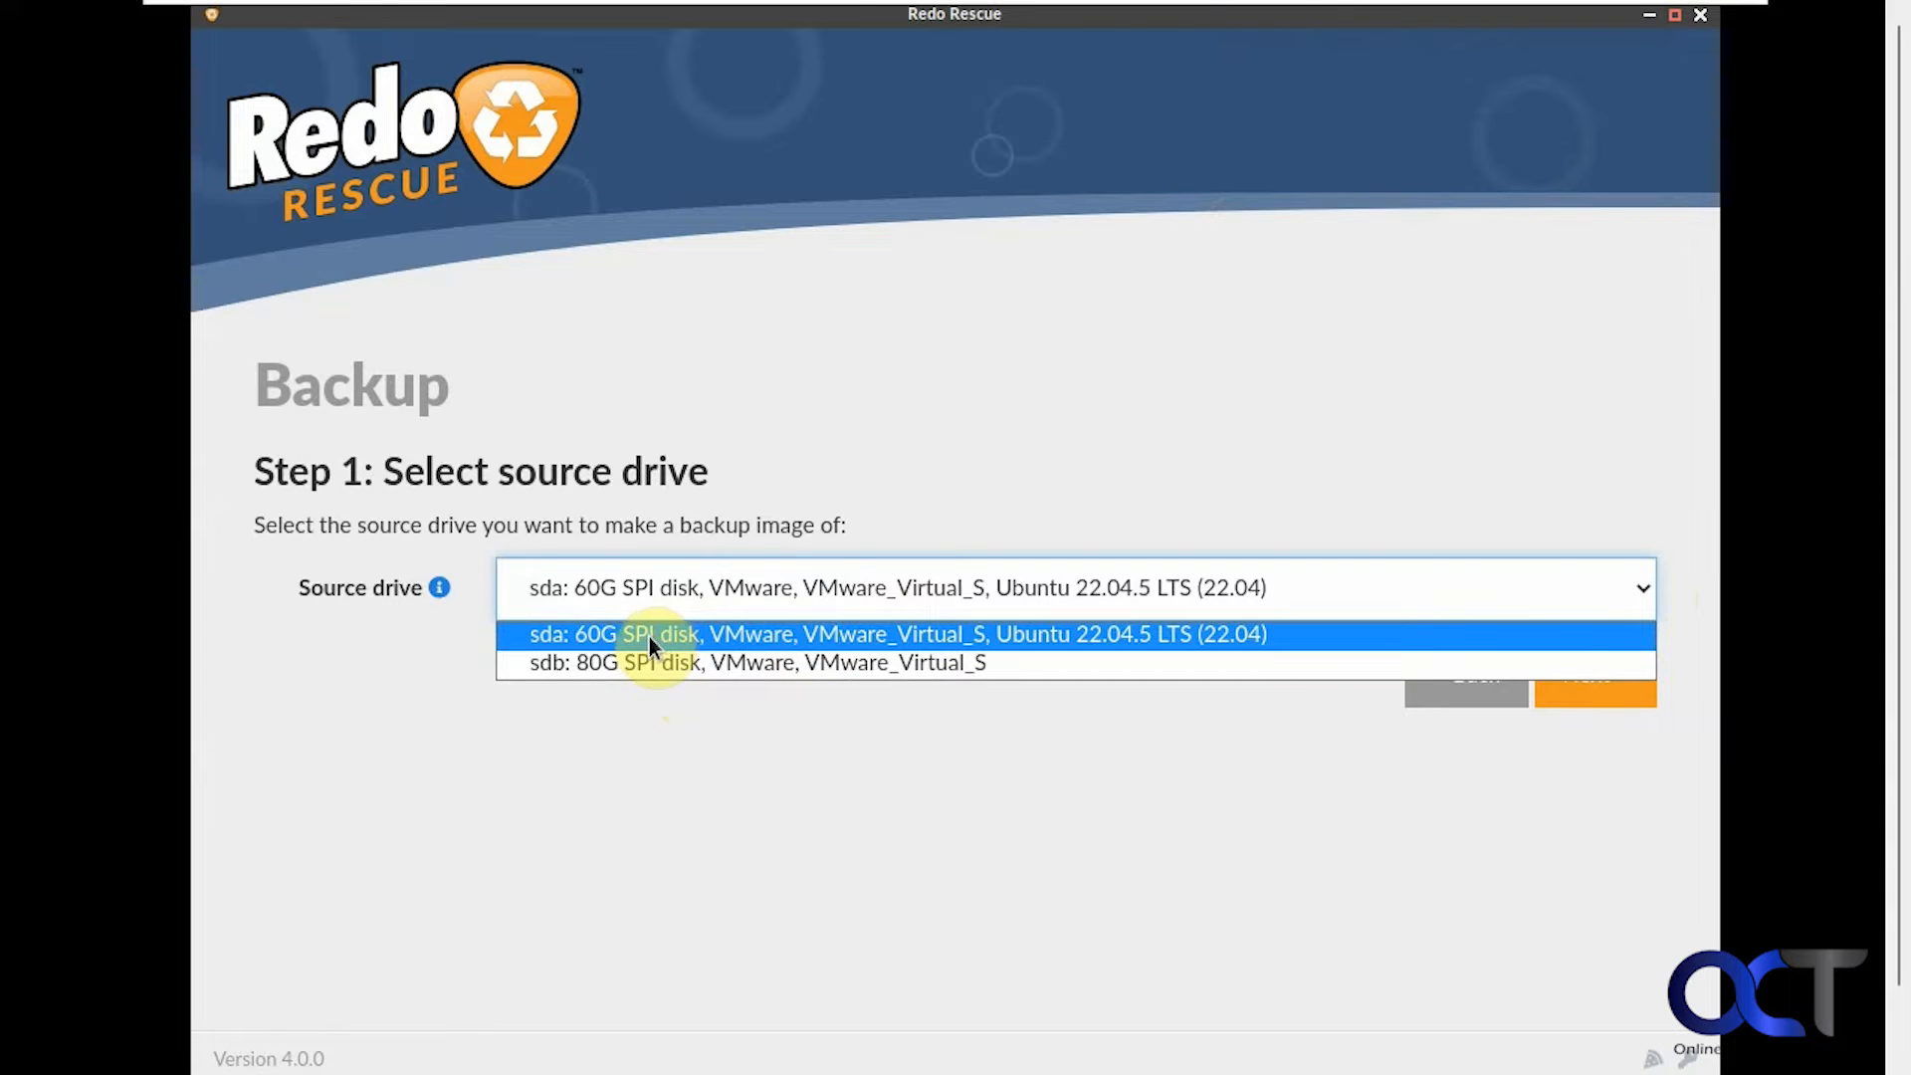
pyautogui.click(698, 721)
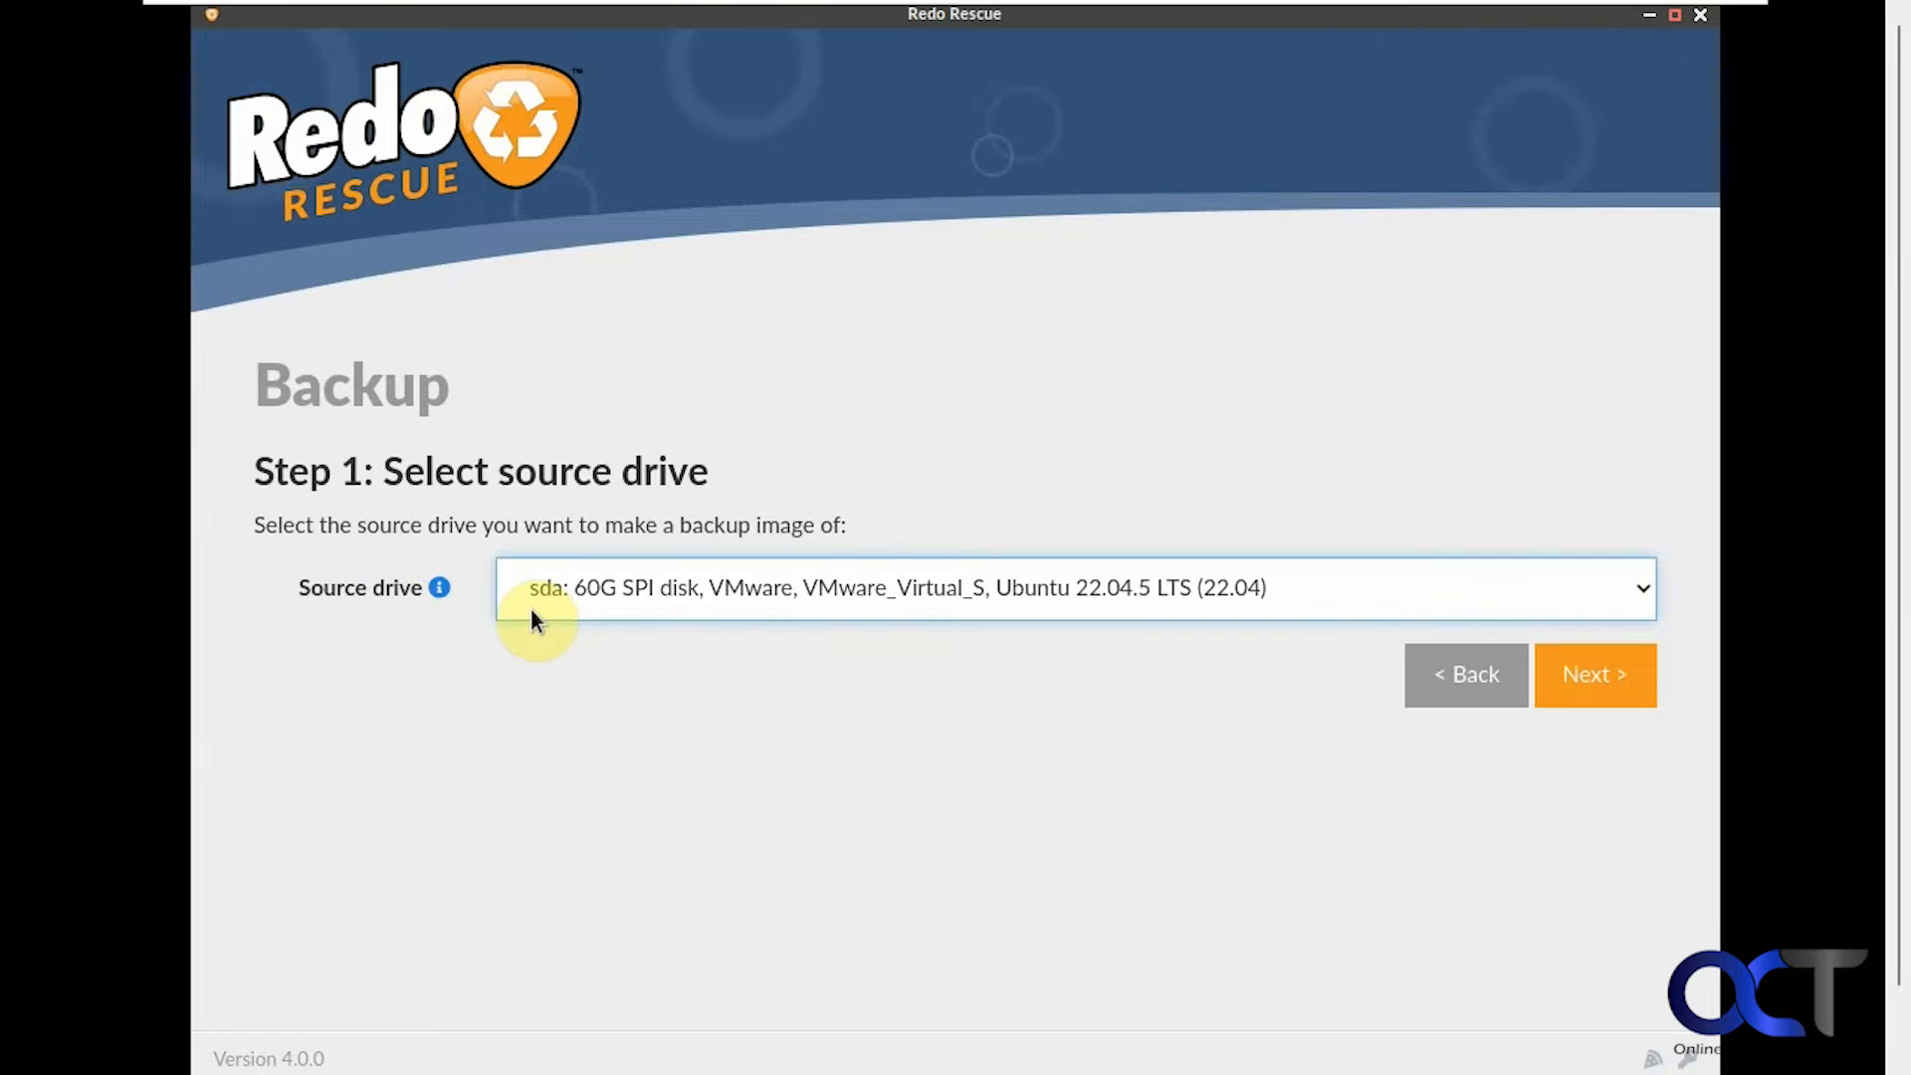
pyautogui.click(1592, 675)
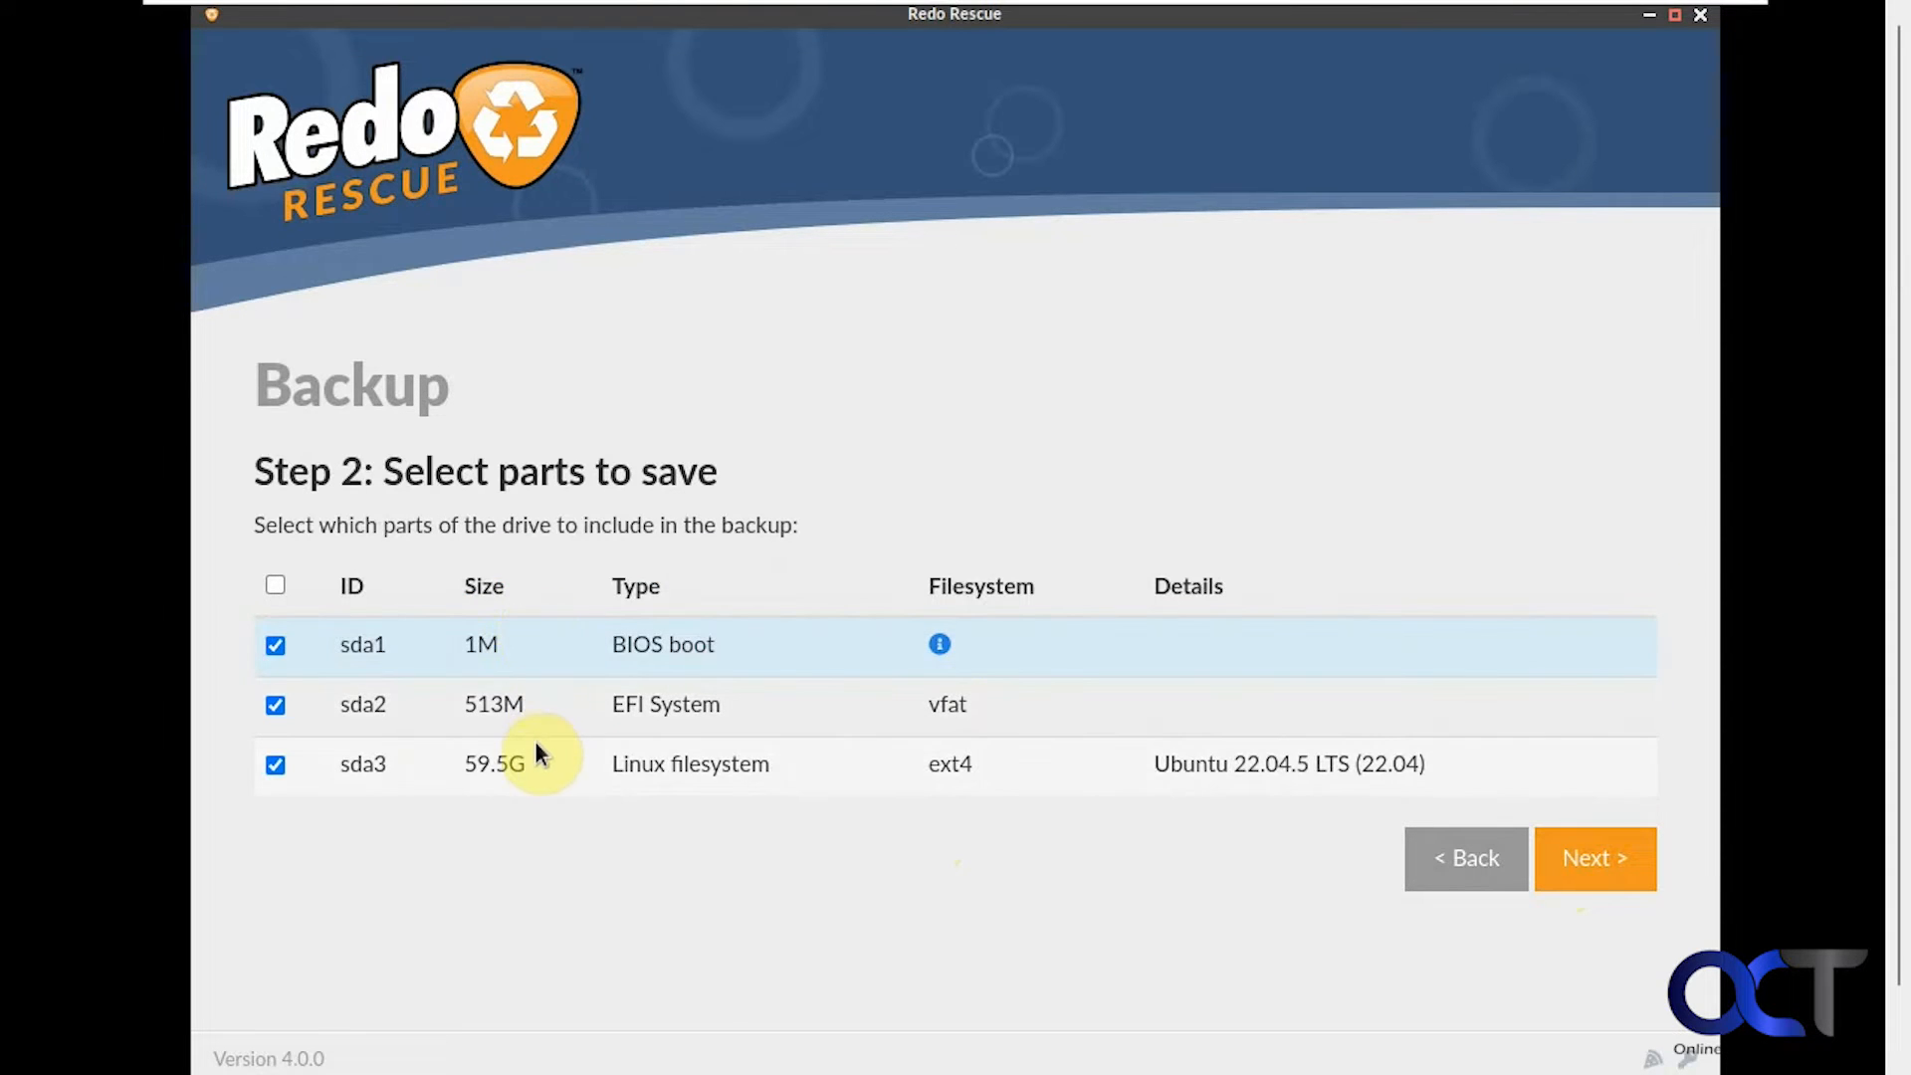
# Include parts sda1, sda2 and sda3 in the backup, and use local disk sdb as the destination drive
pyautogui.click(1559, 862)
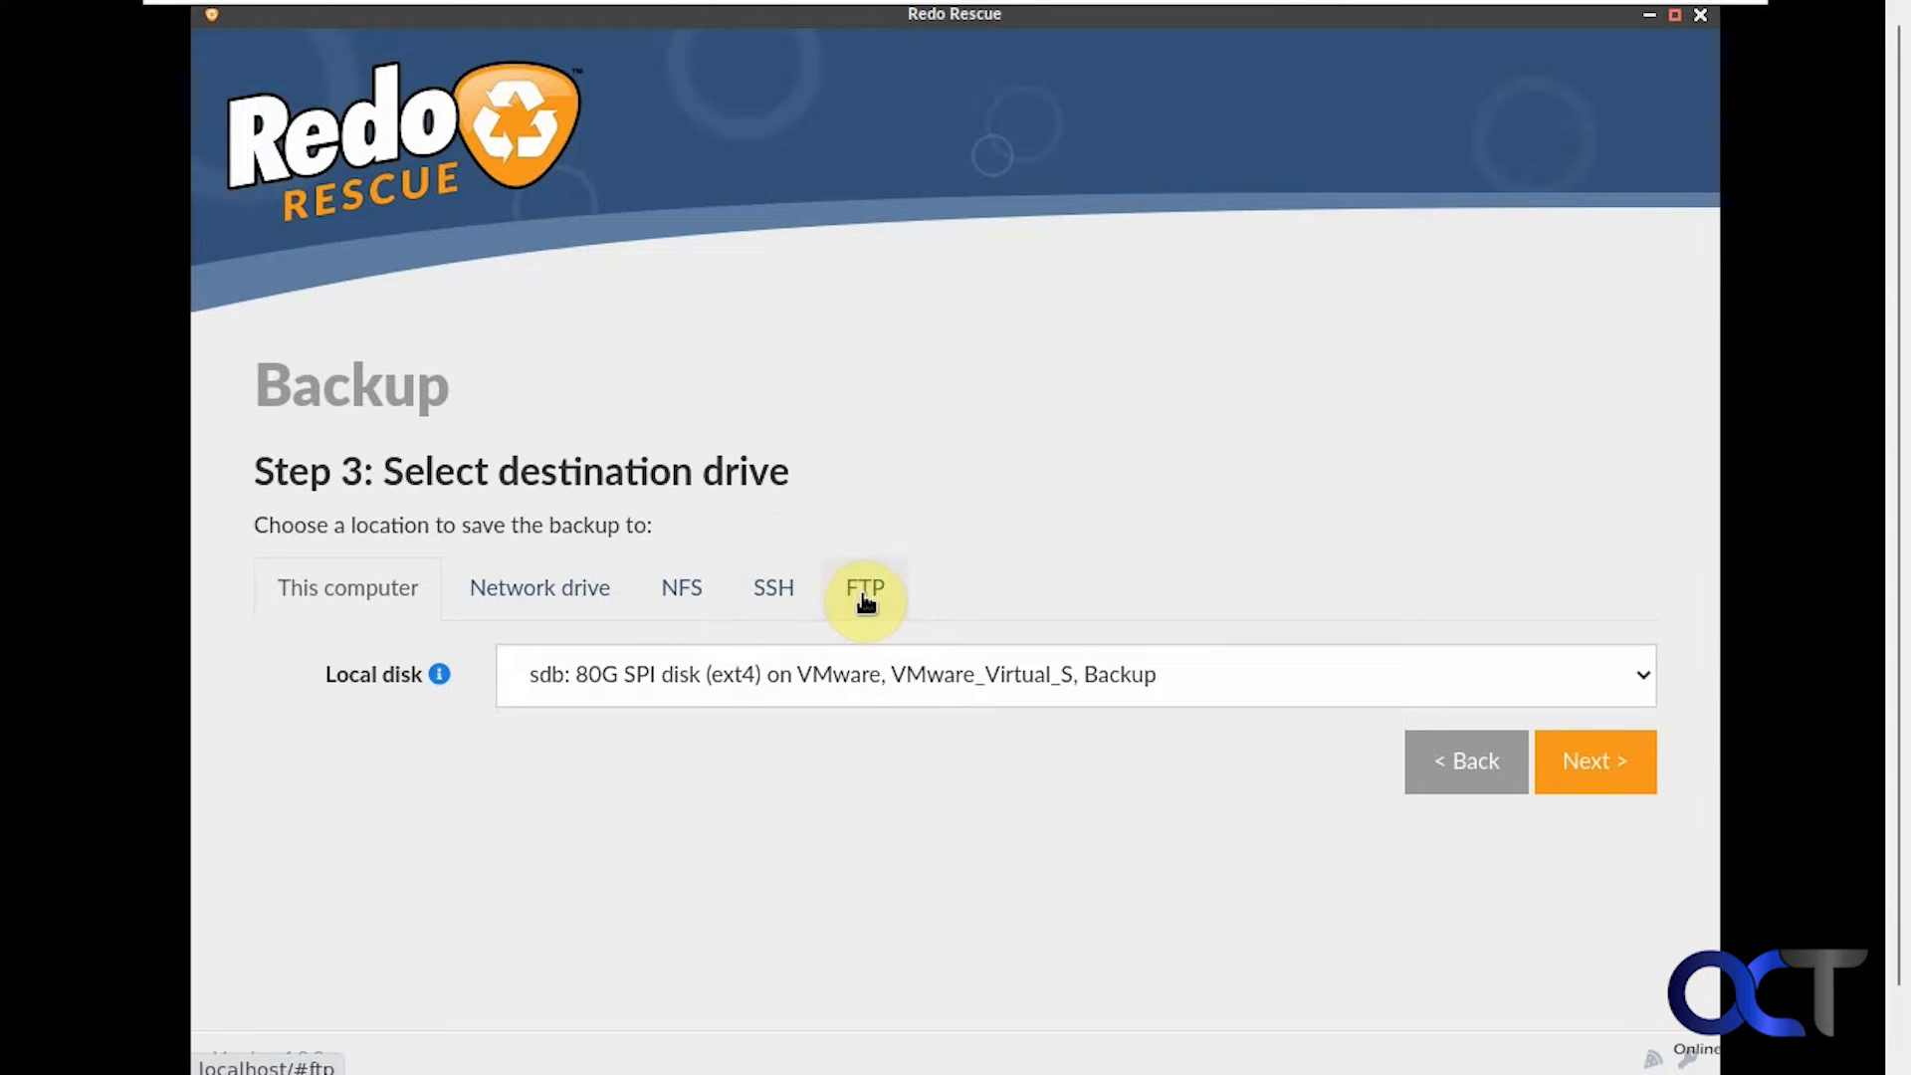
pyautogui.moveTo(436, 674)
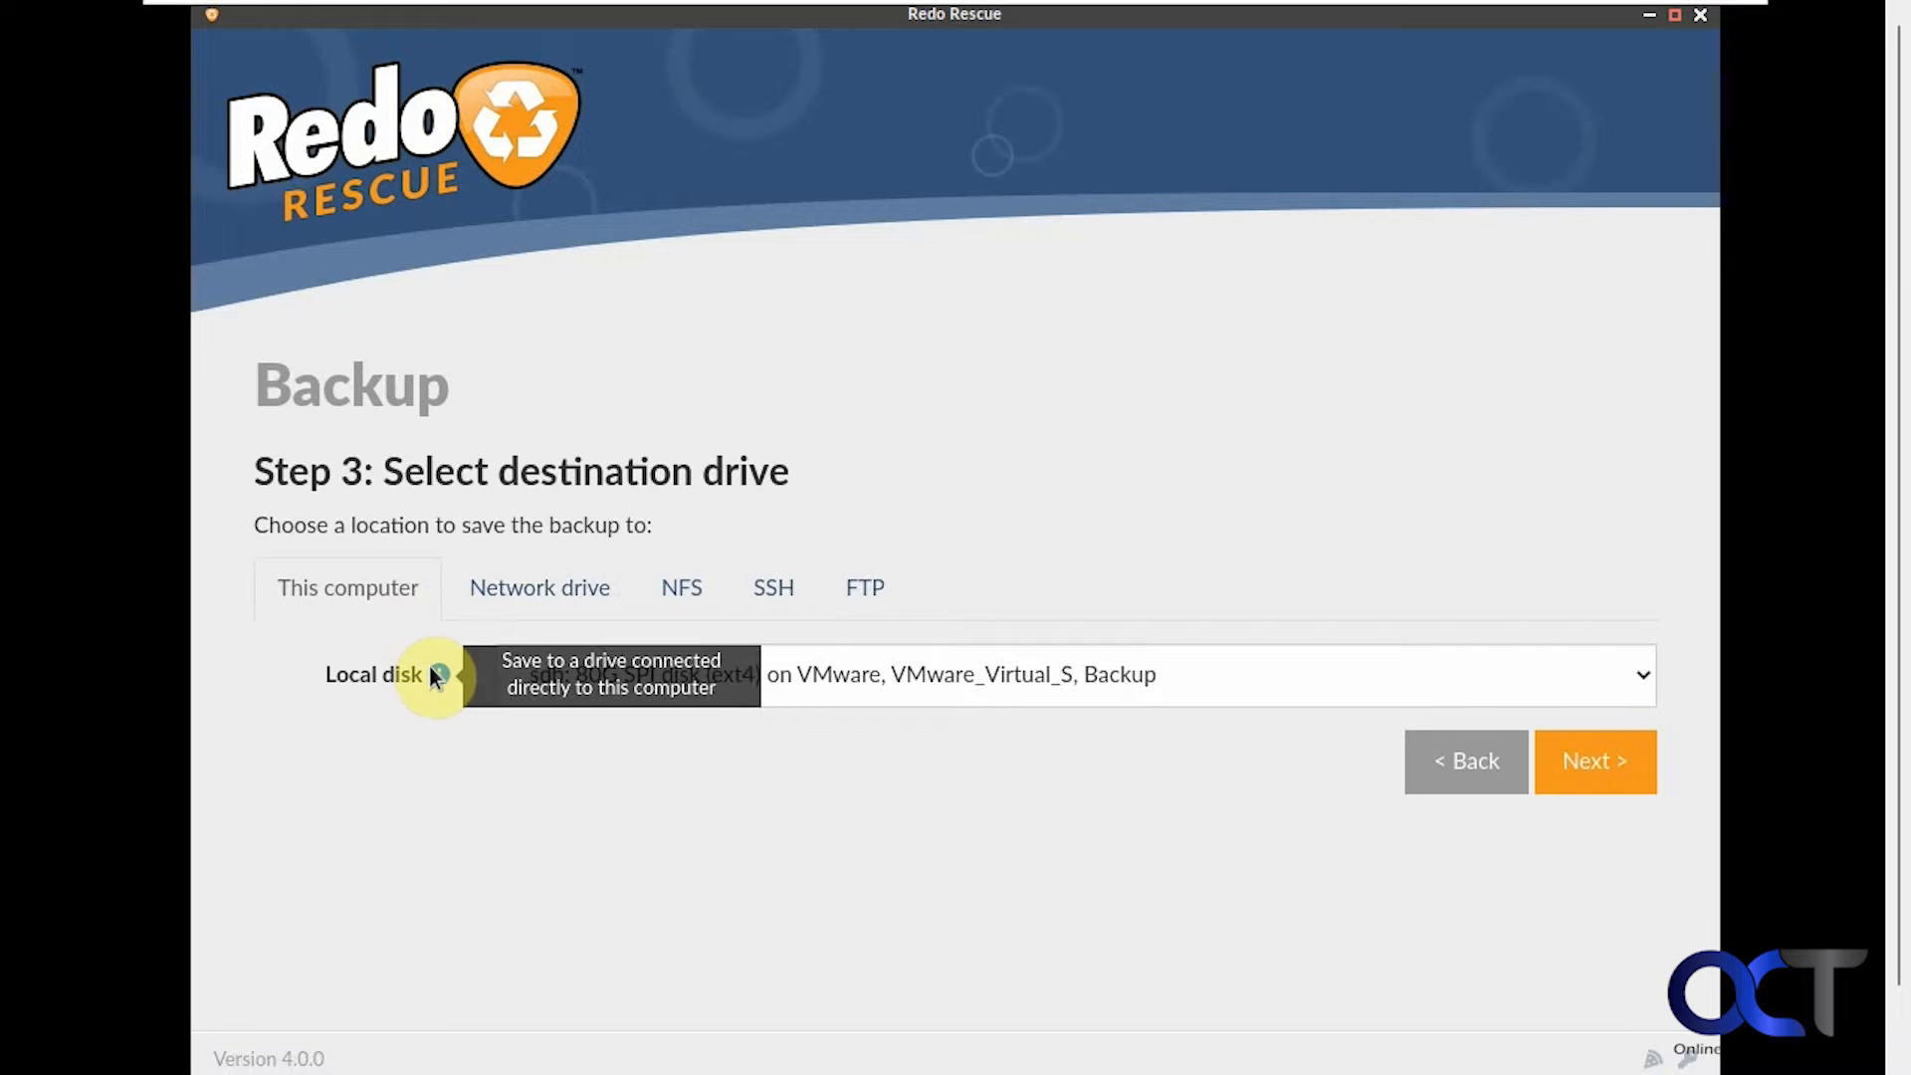
pyautogui.click(1583, 775)
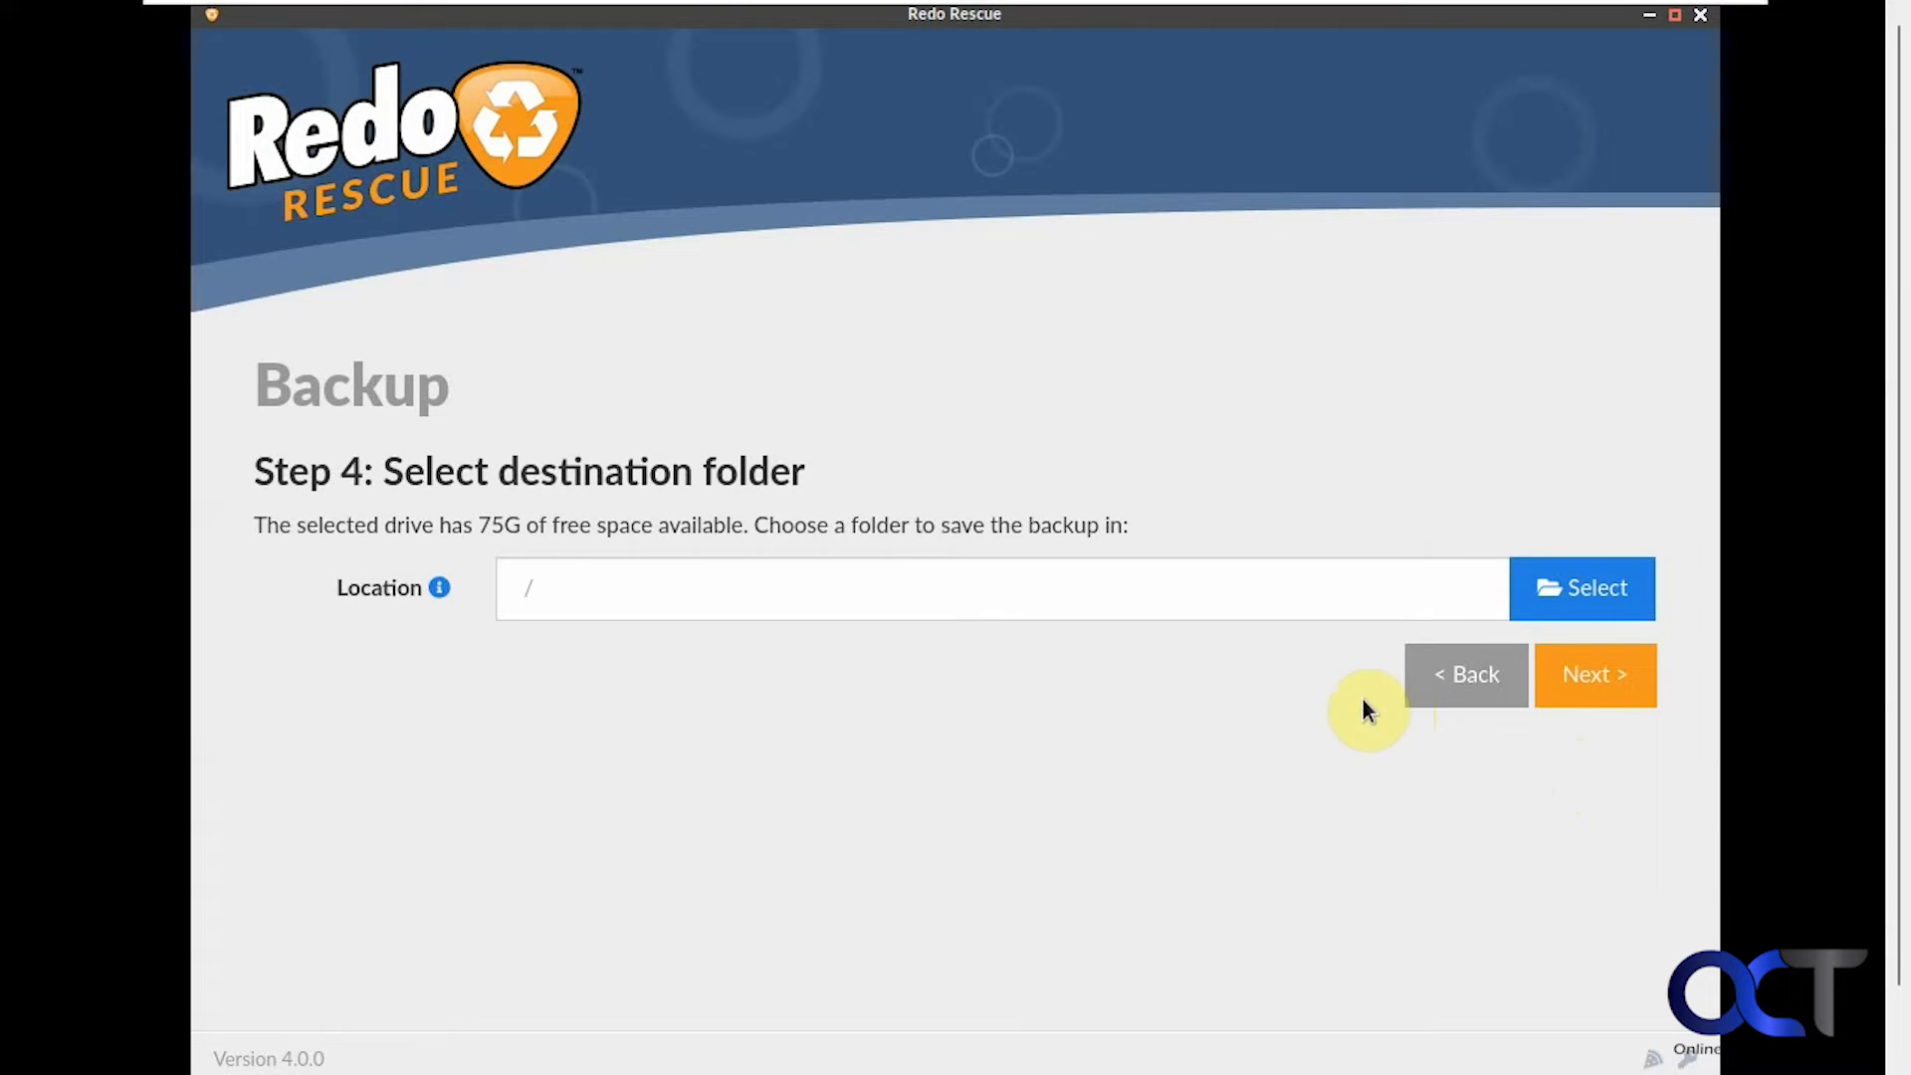
# Set the backup's destination folder to the existing Backup folder on the destination drive
pyautogui.click(1577, 598)
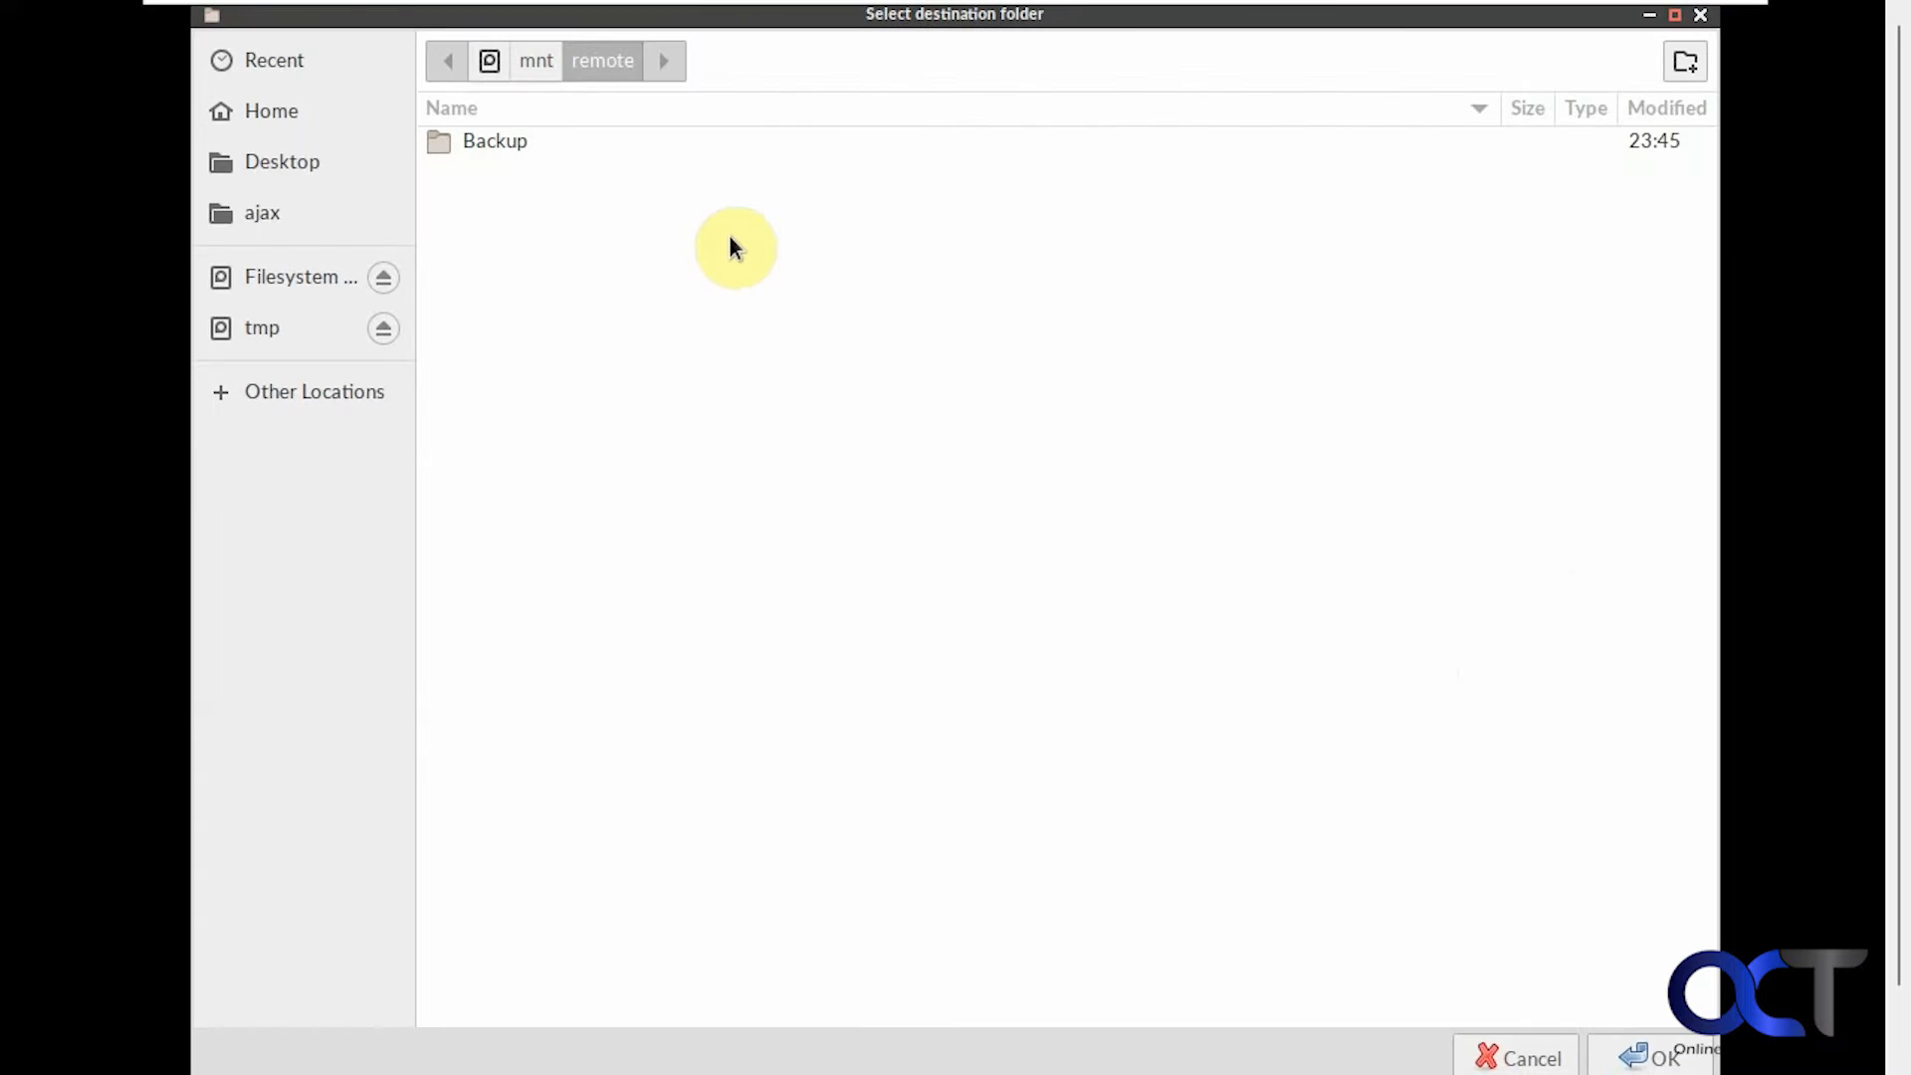
pyautogui.click(490, 142)
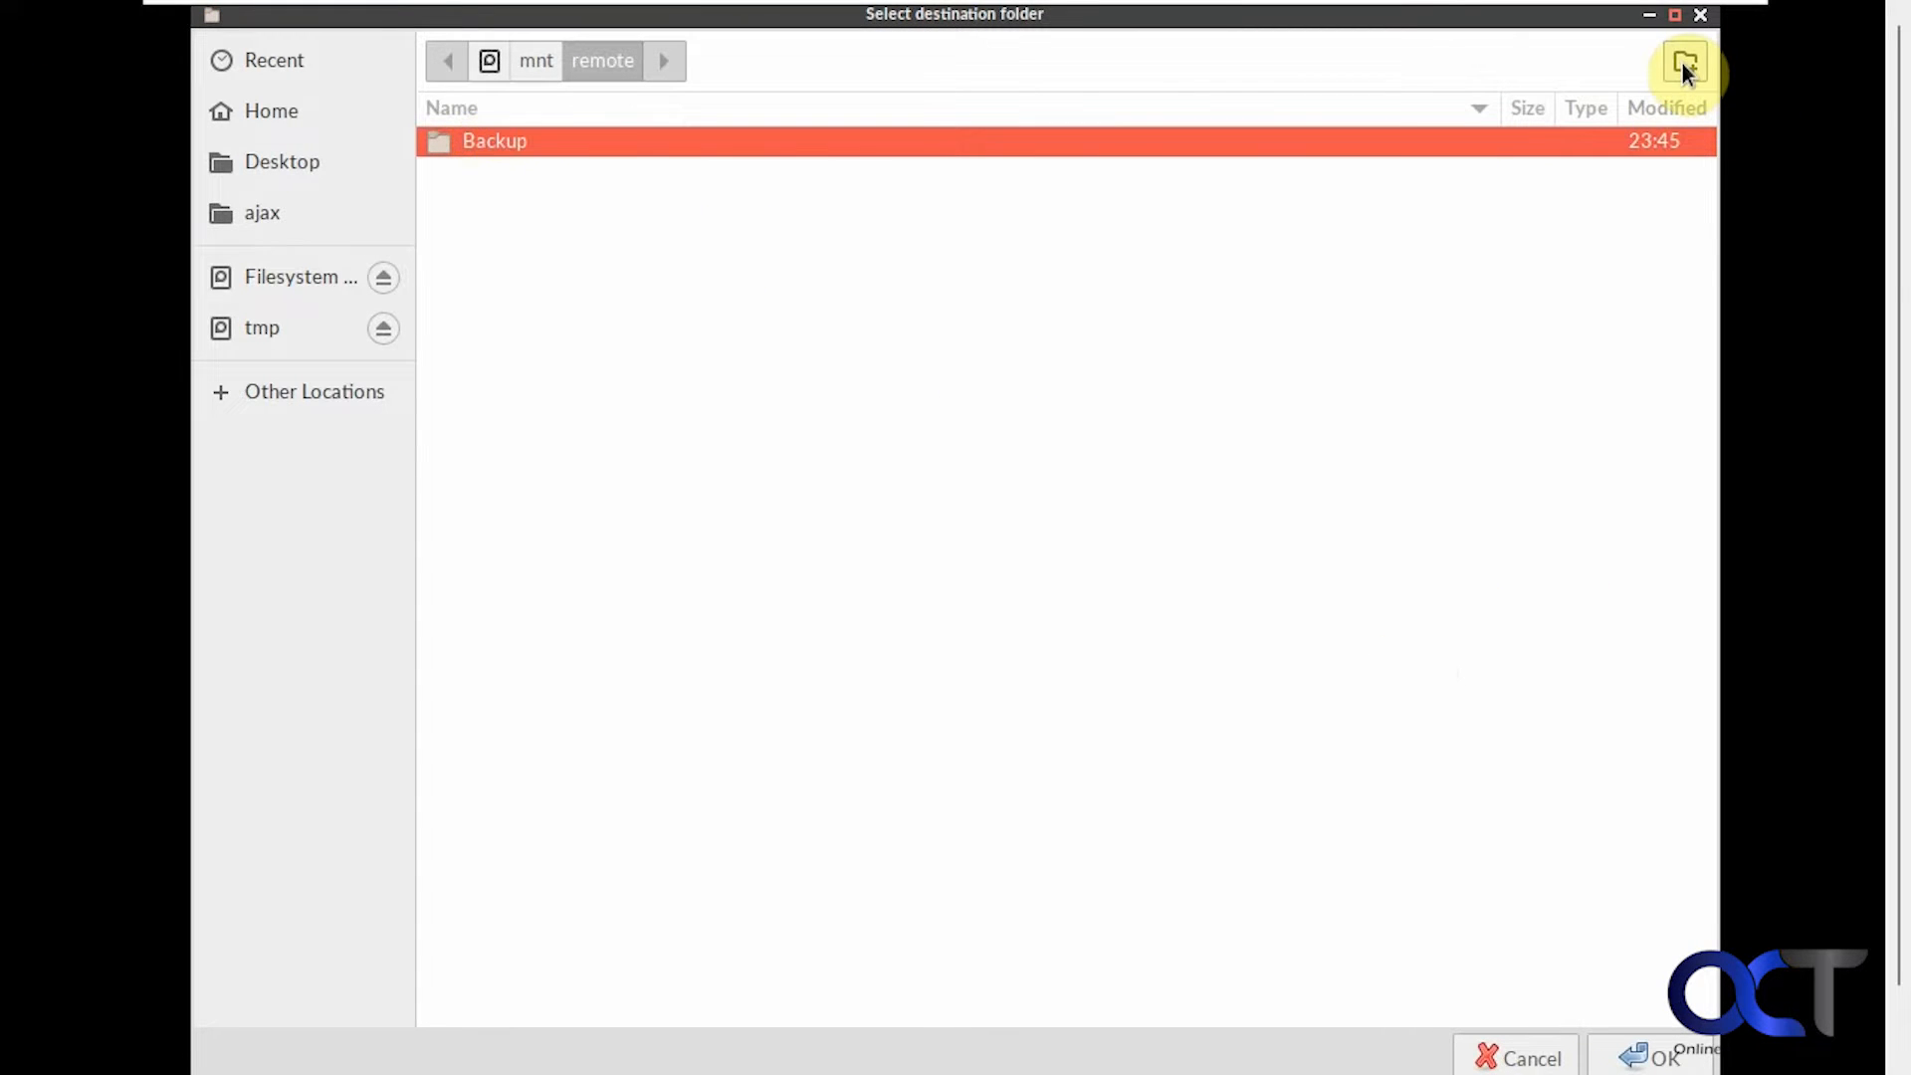
pyautogui.doubleClick(518, 141)
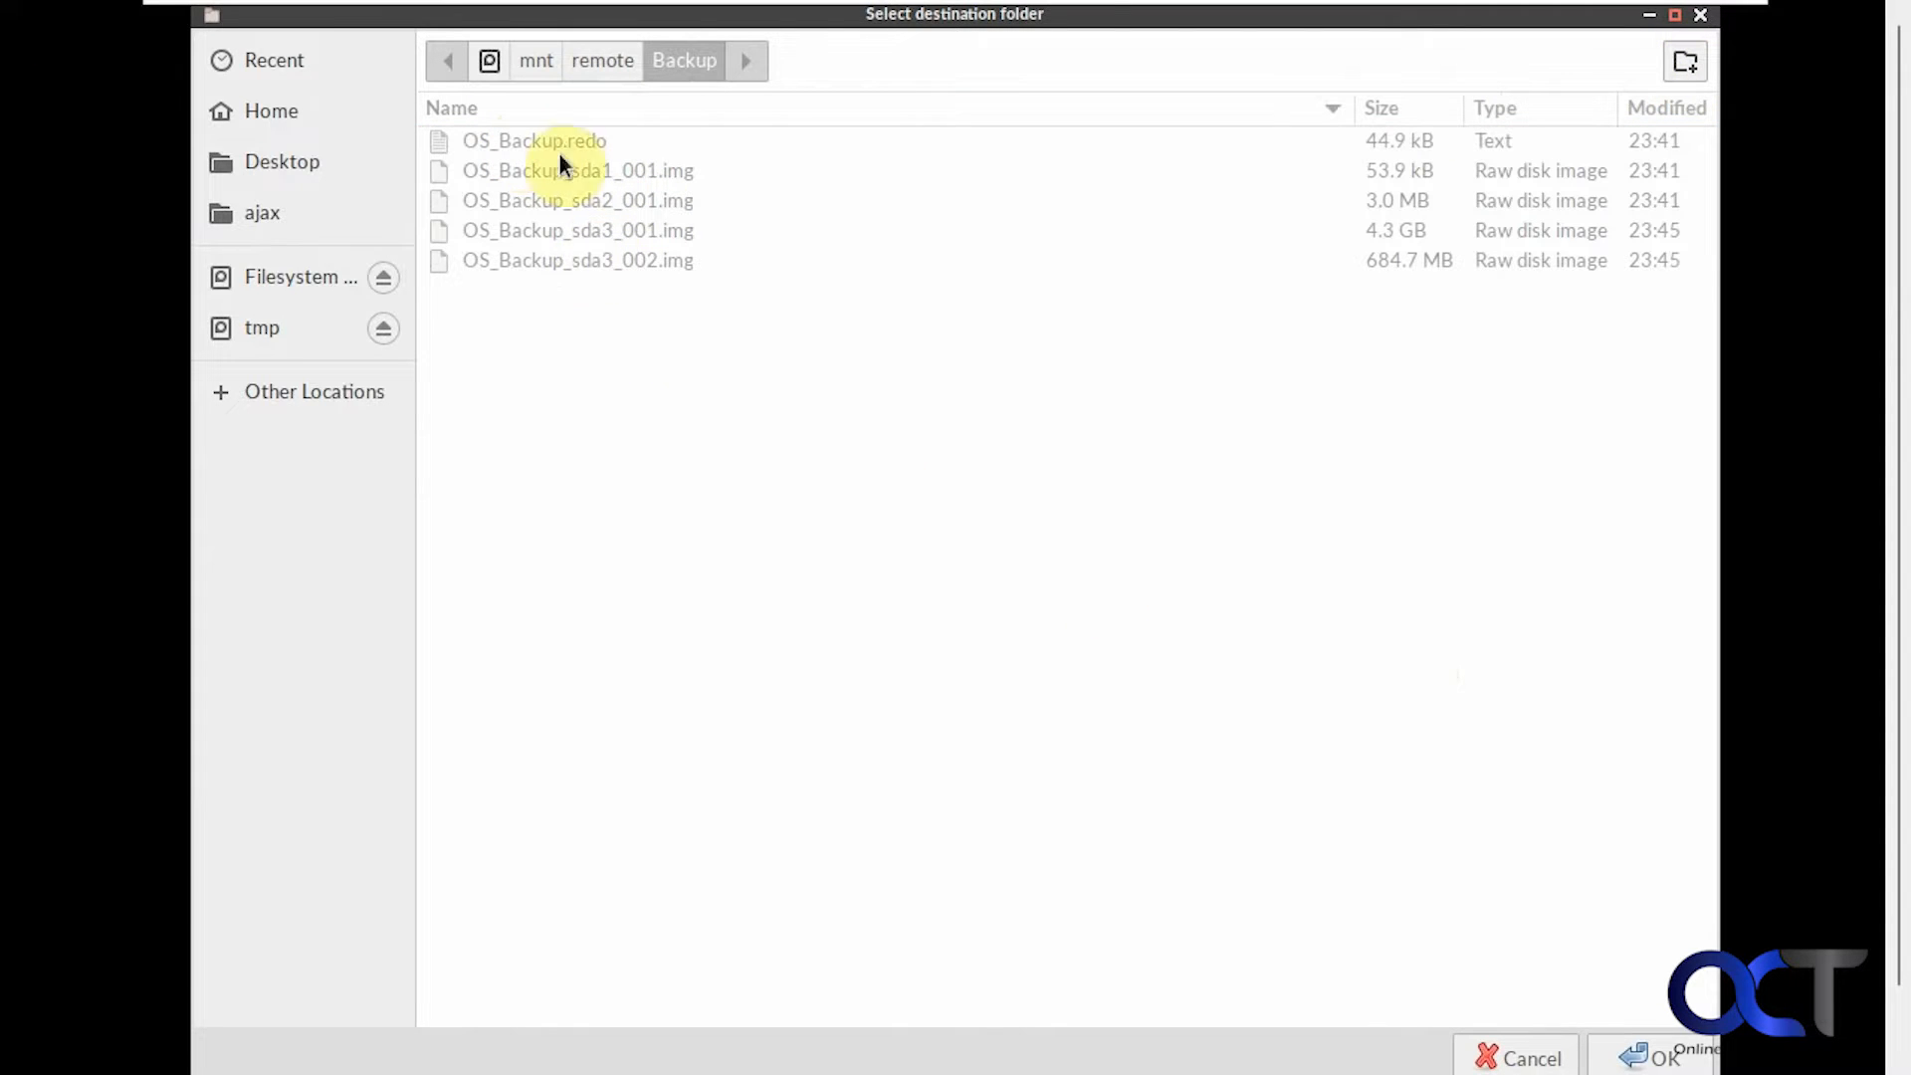
pyautogui.click(1630, 1059)
pyautogui.click(1559, 674)
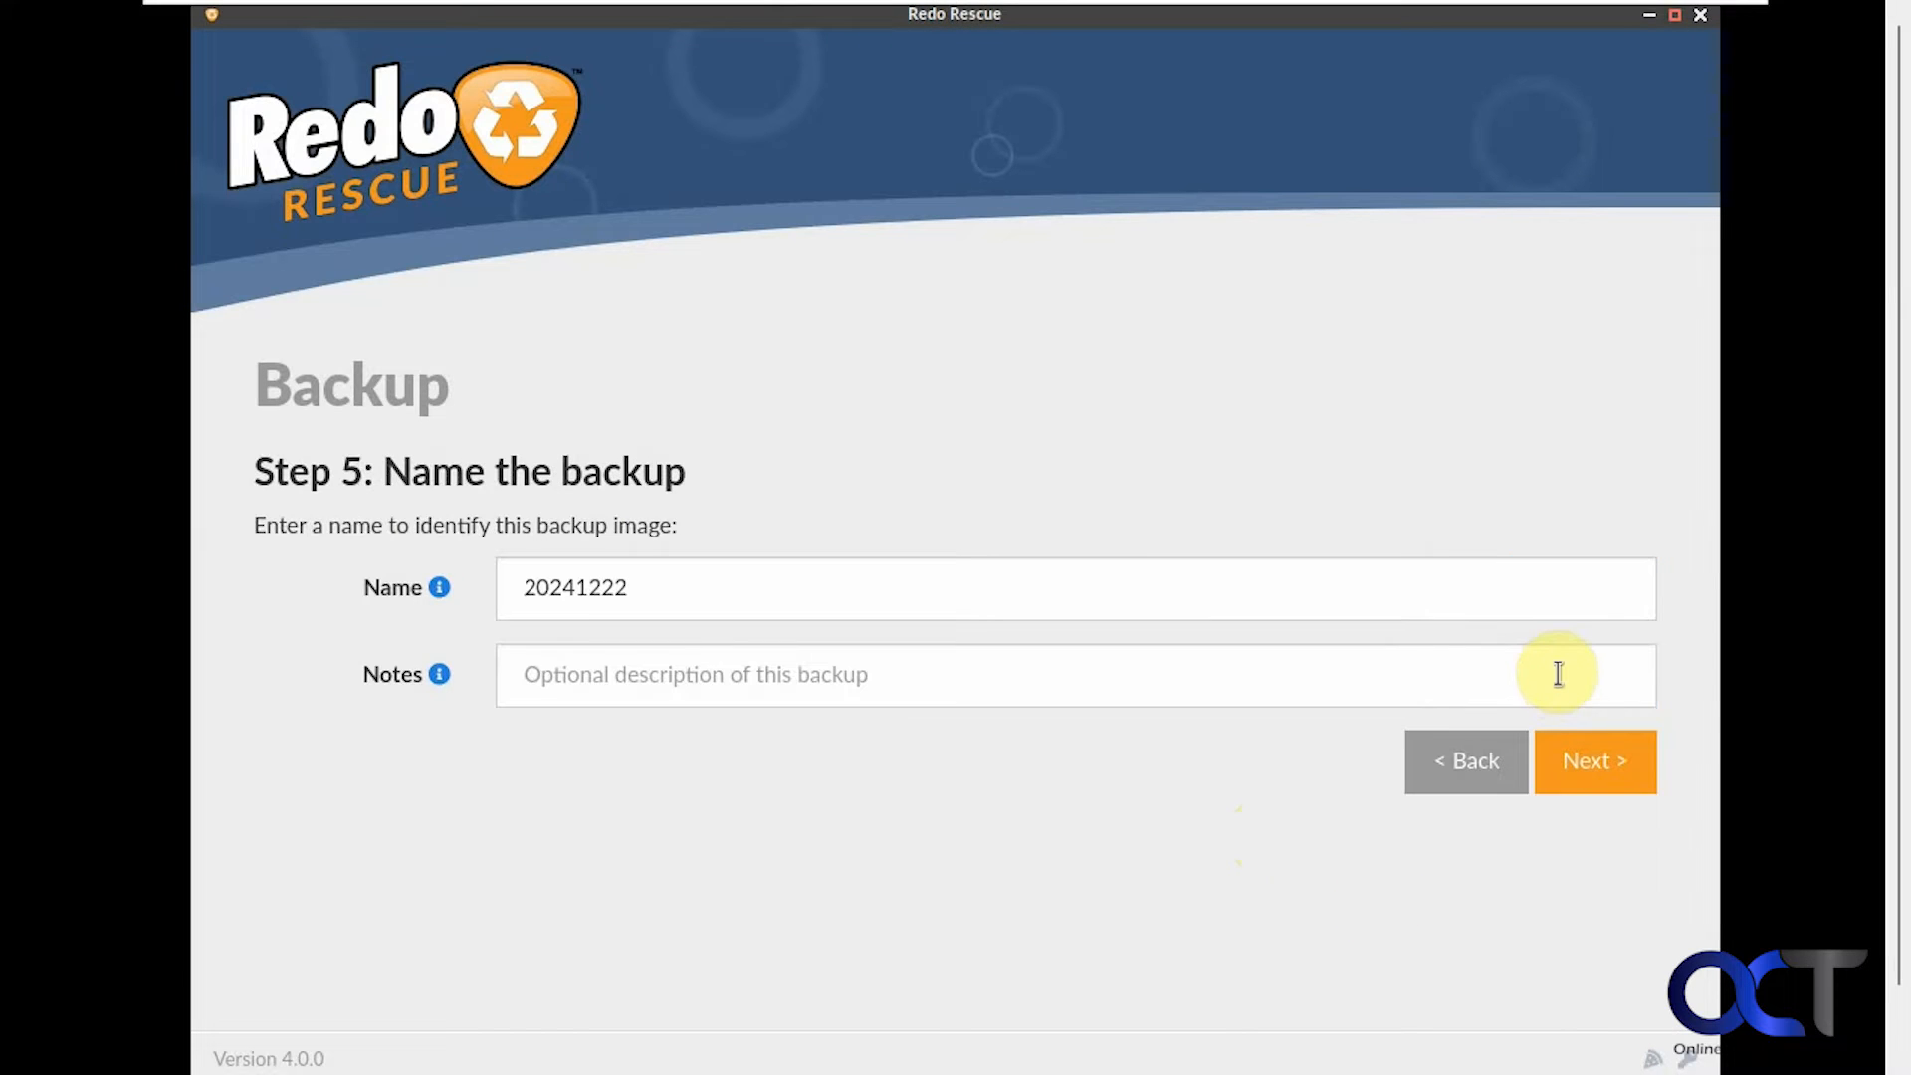
# Name the backup OS_Backup2, leave its notes empty, and run it
pyautogui.moveTo(679, 594); pyautogui.dragTo(375, 577)
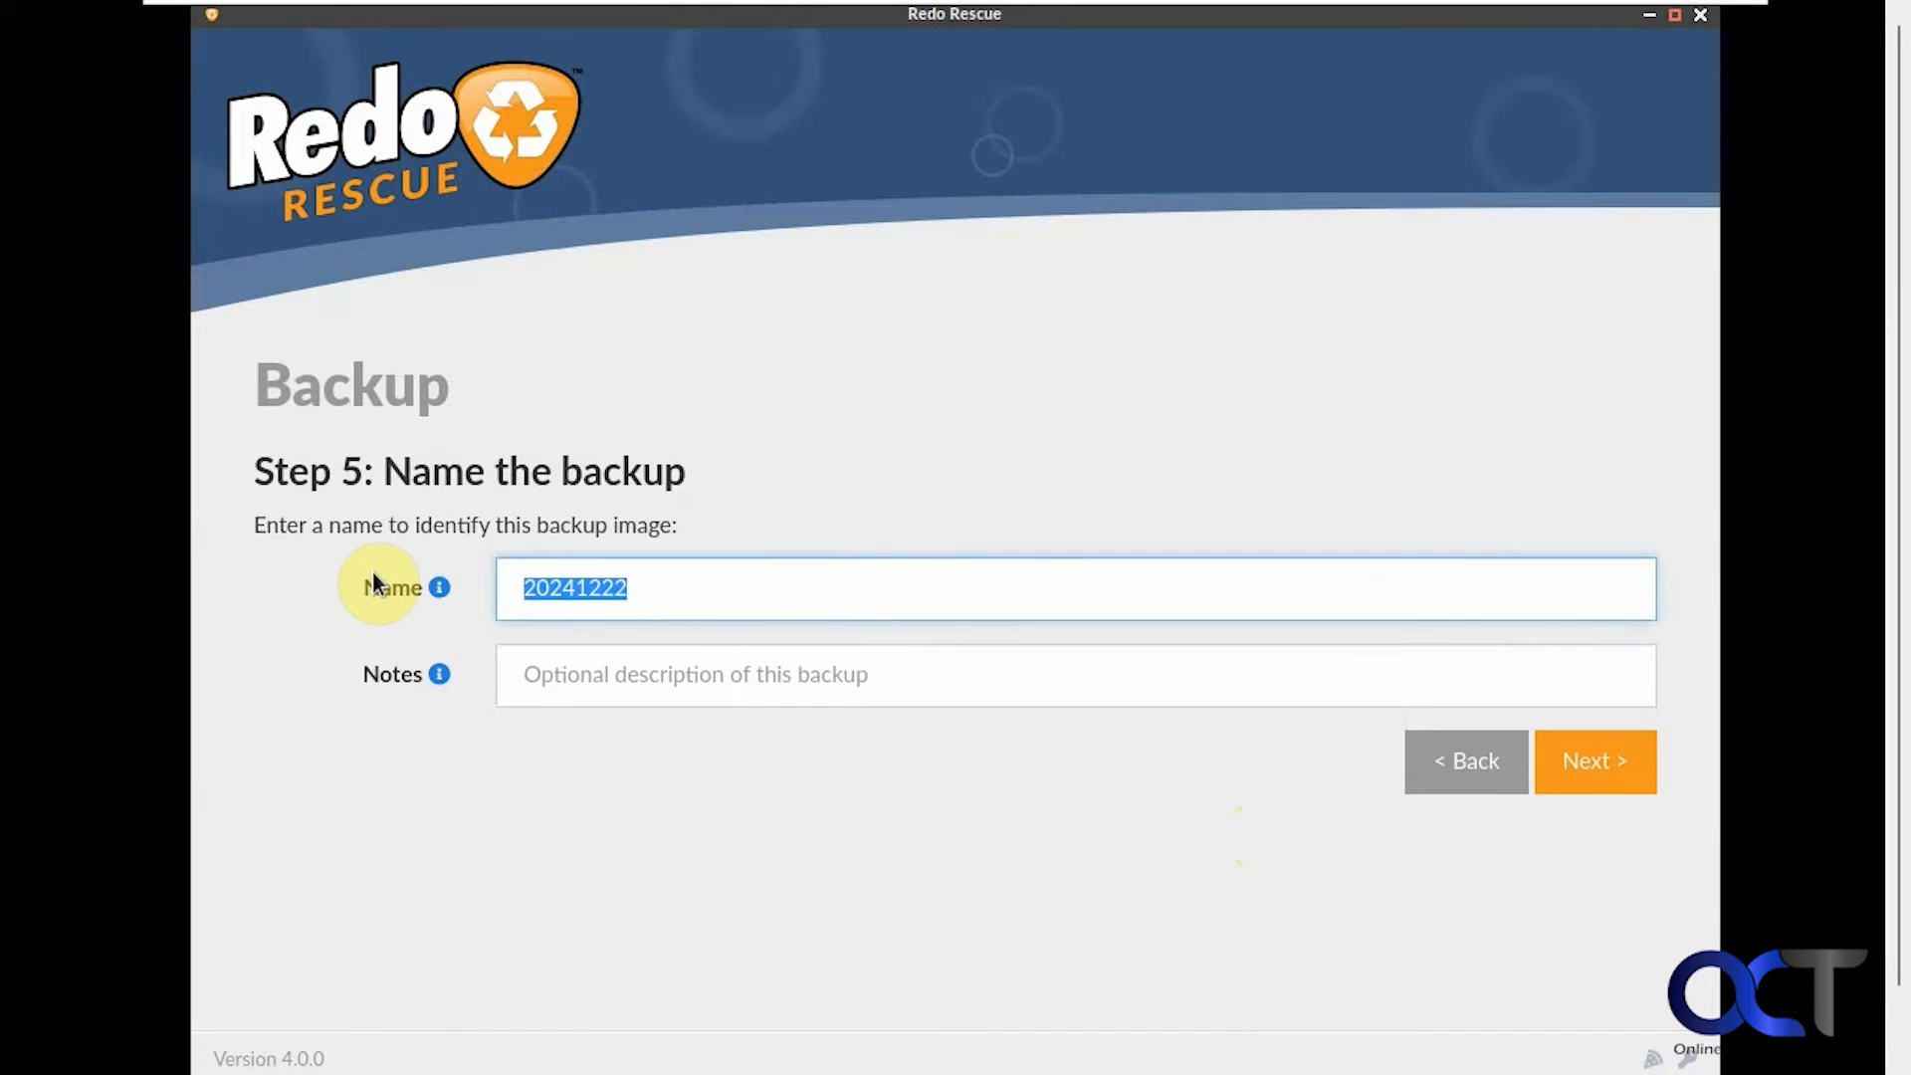
pyautogui.write('OS')
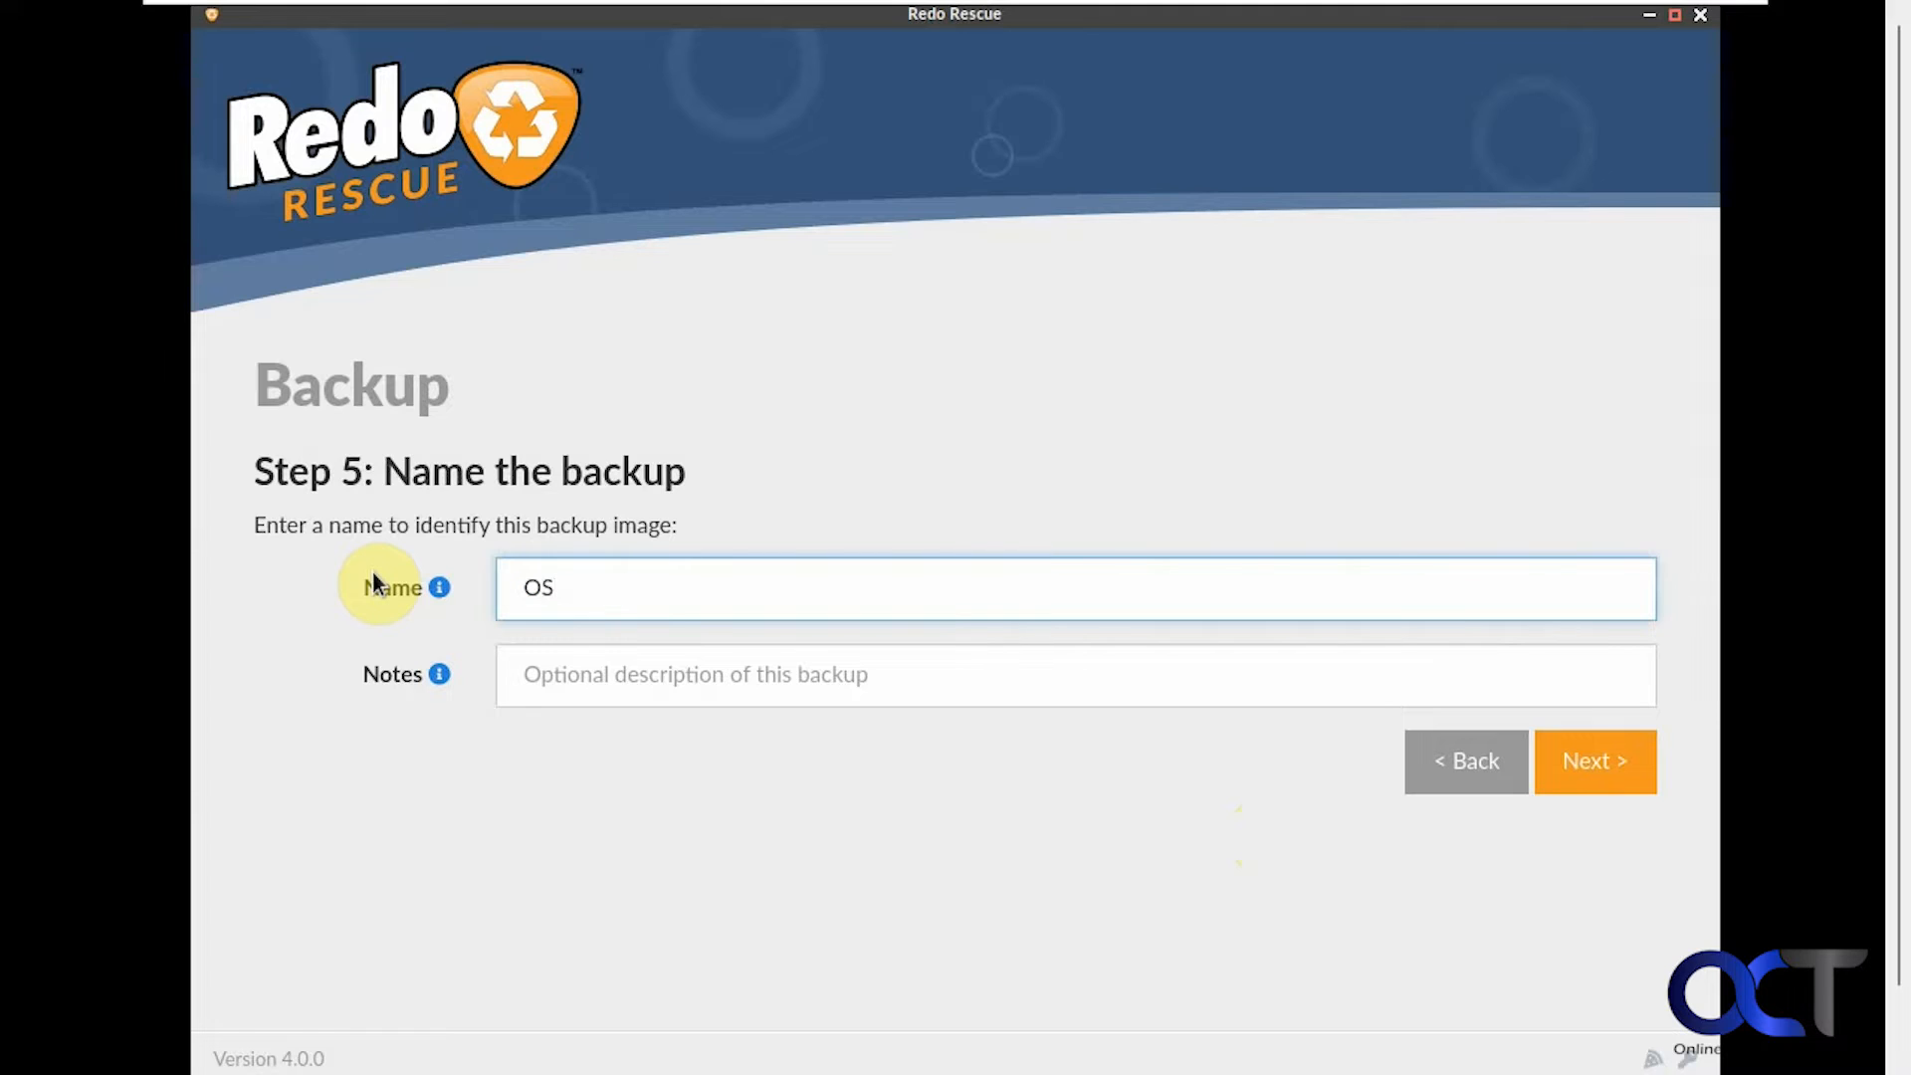
pyautogui.write('_Backup2')
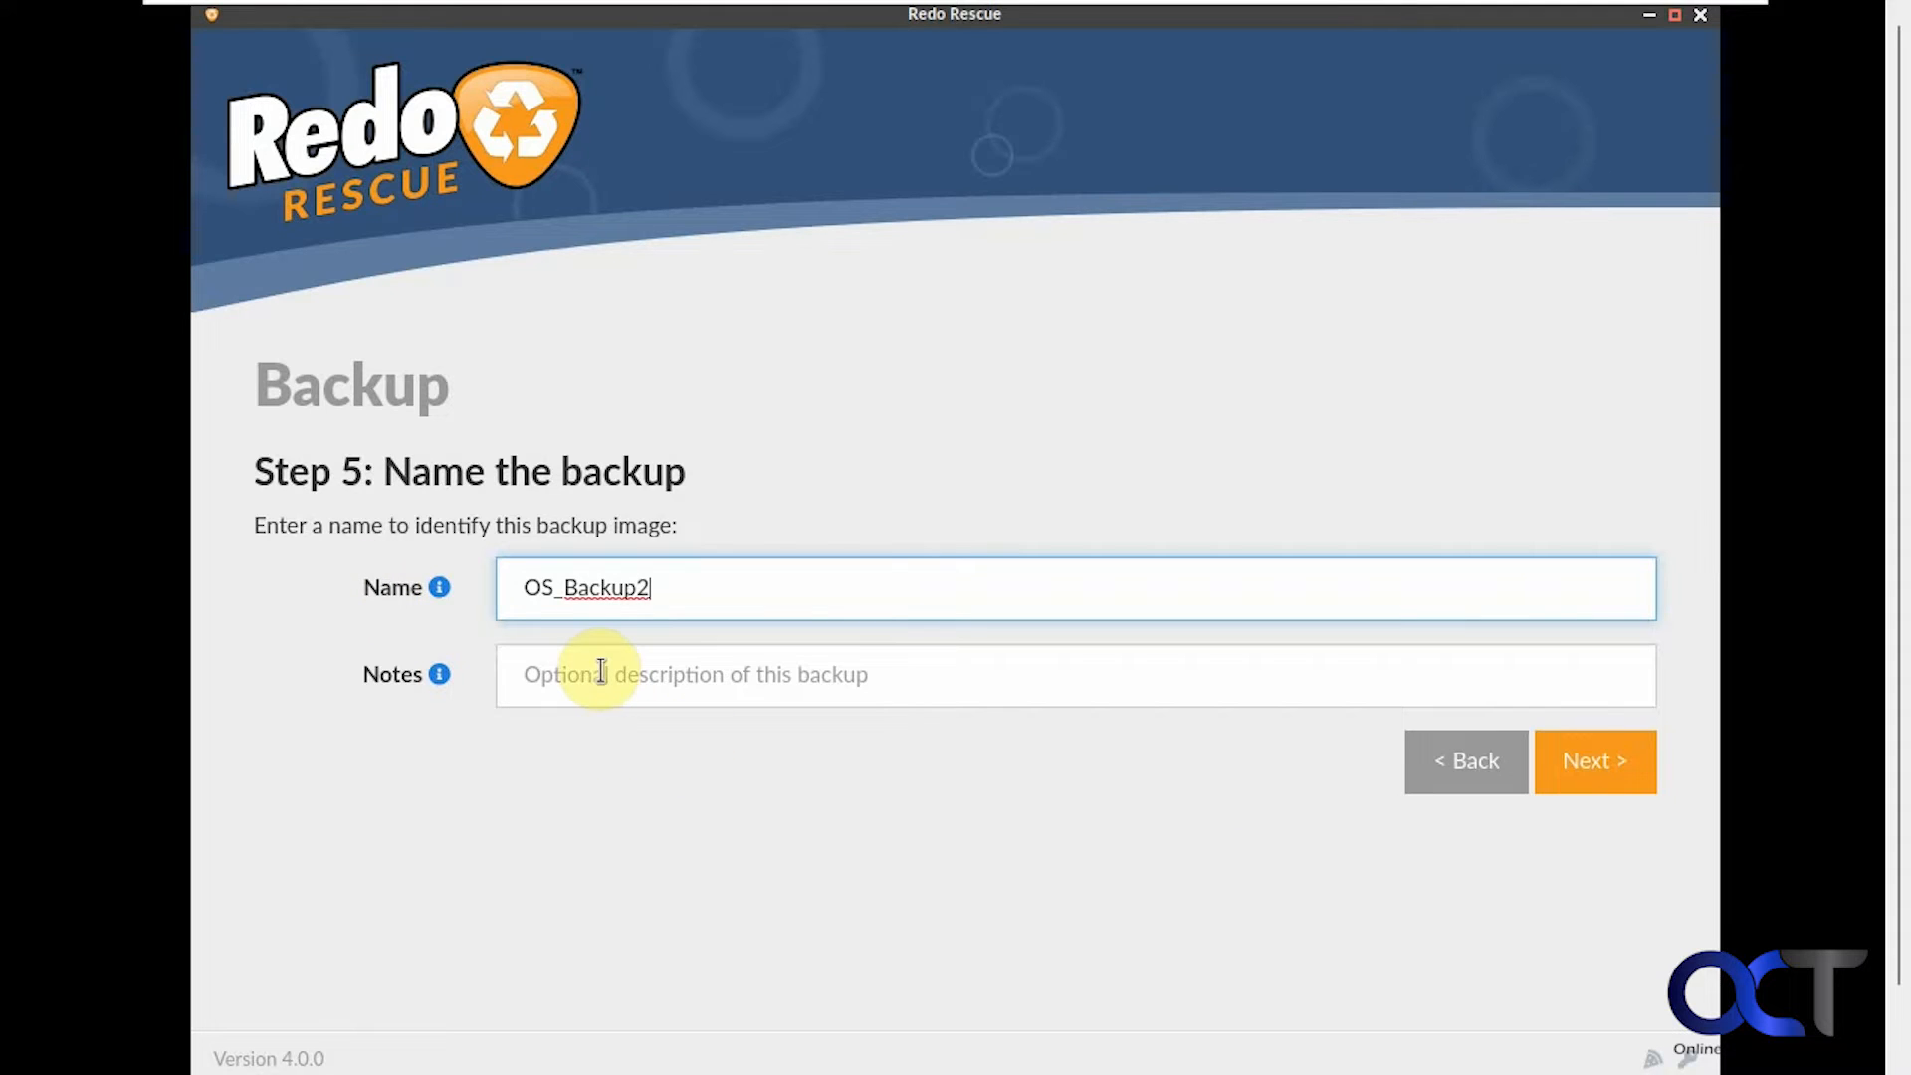
pyautogui.click(1597, 785)
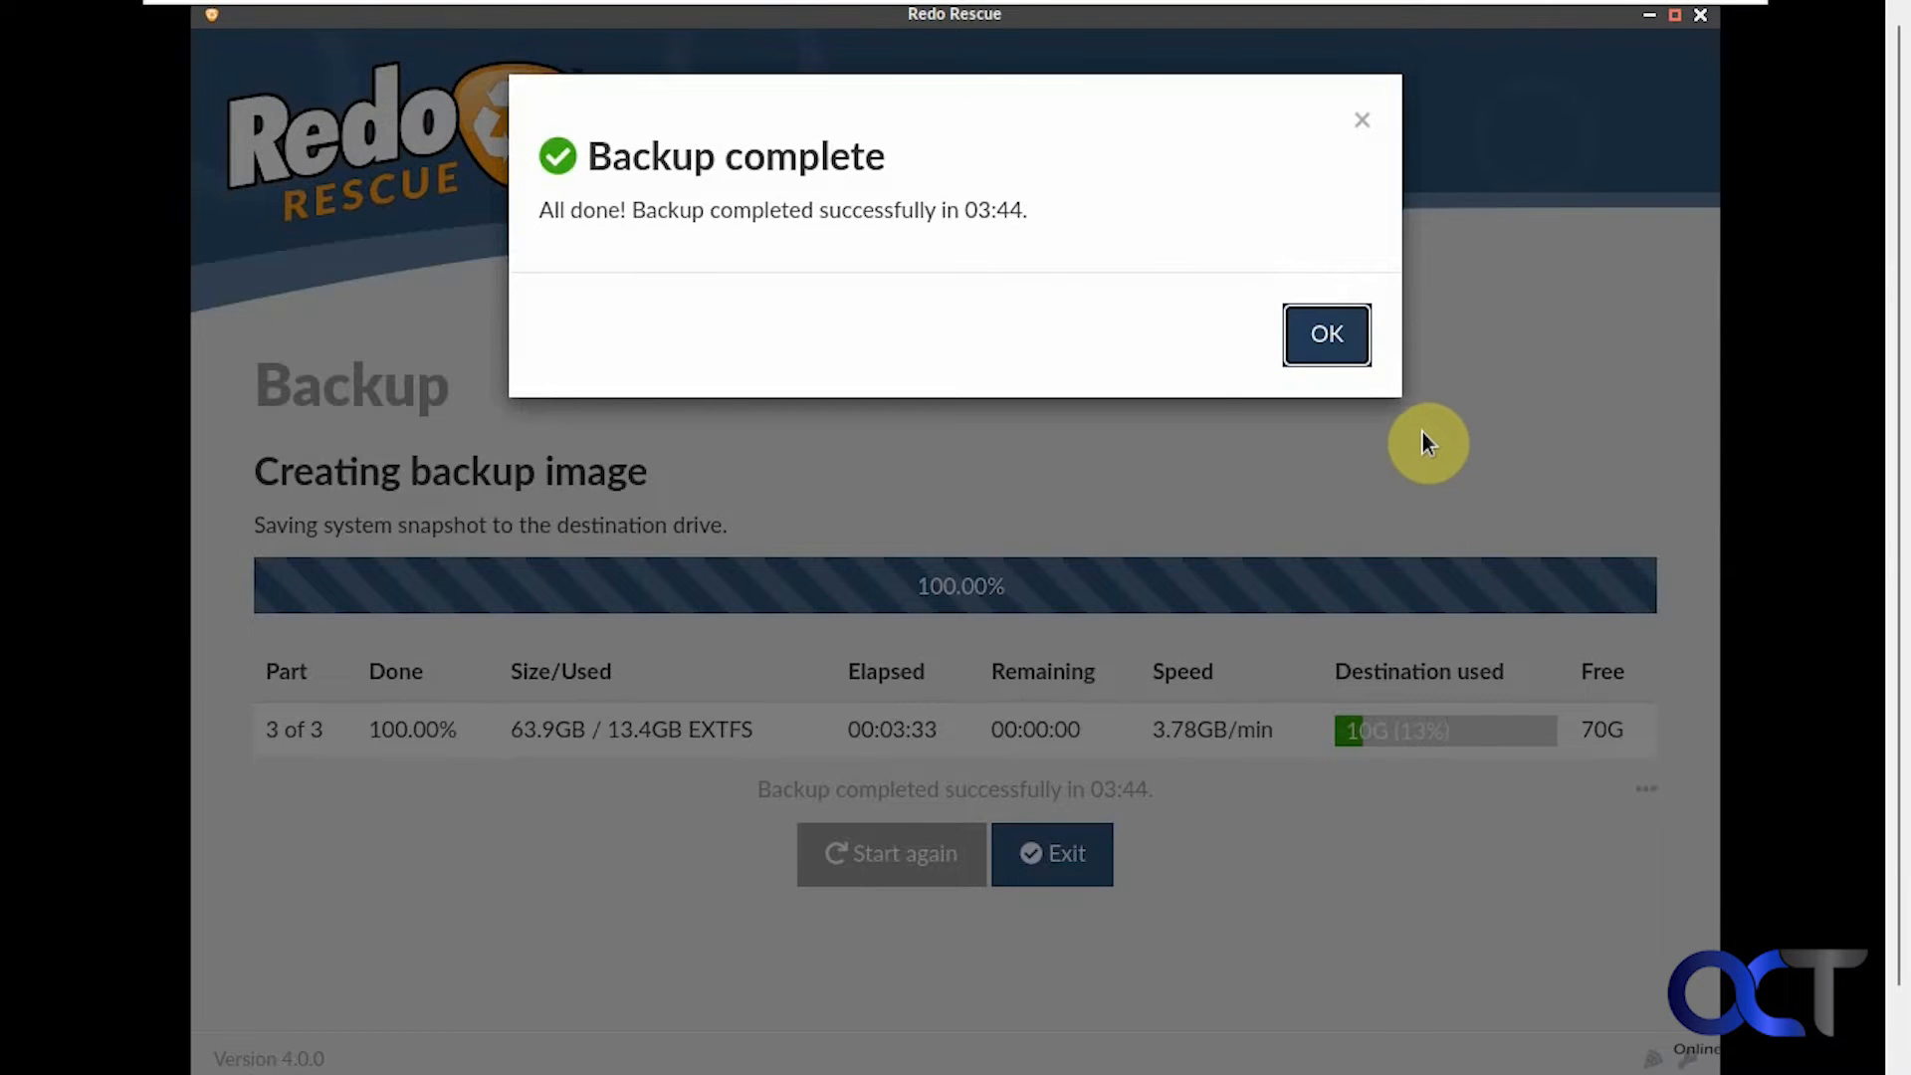
# Dismiss the backup completion dialog and exit the Redo Rescue wizard
pyautogui.click(1319, 336)
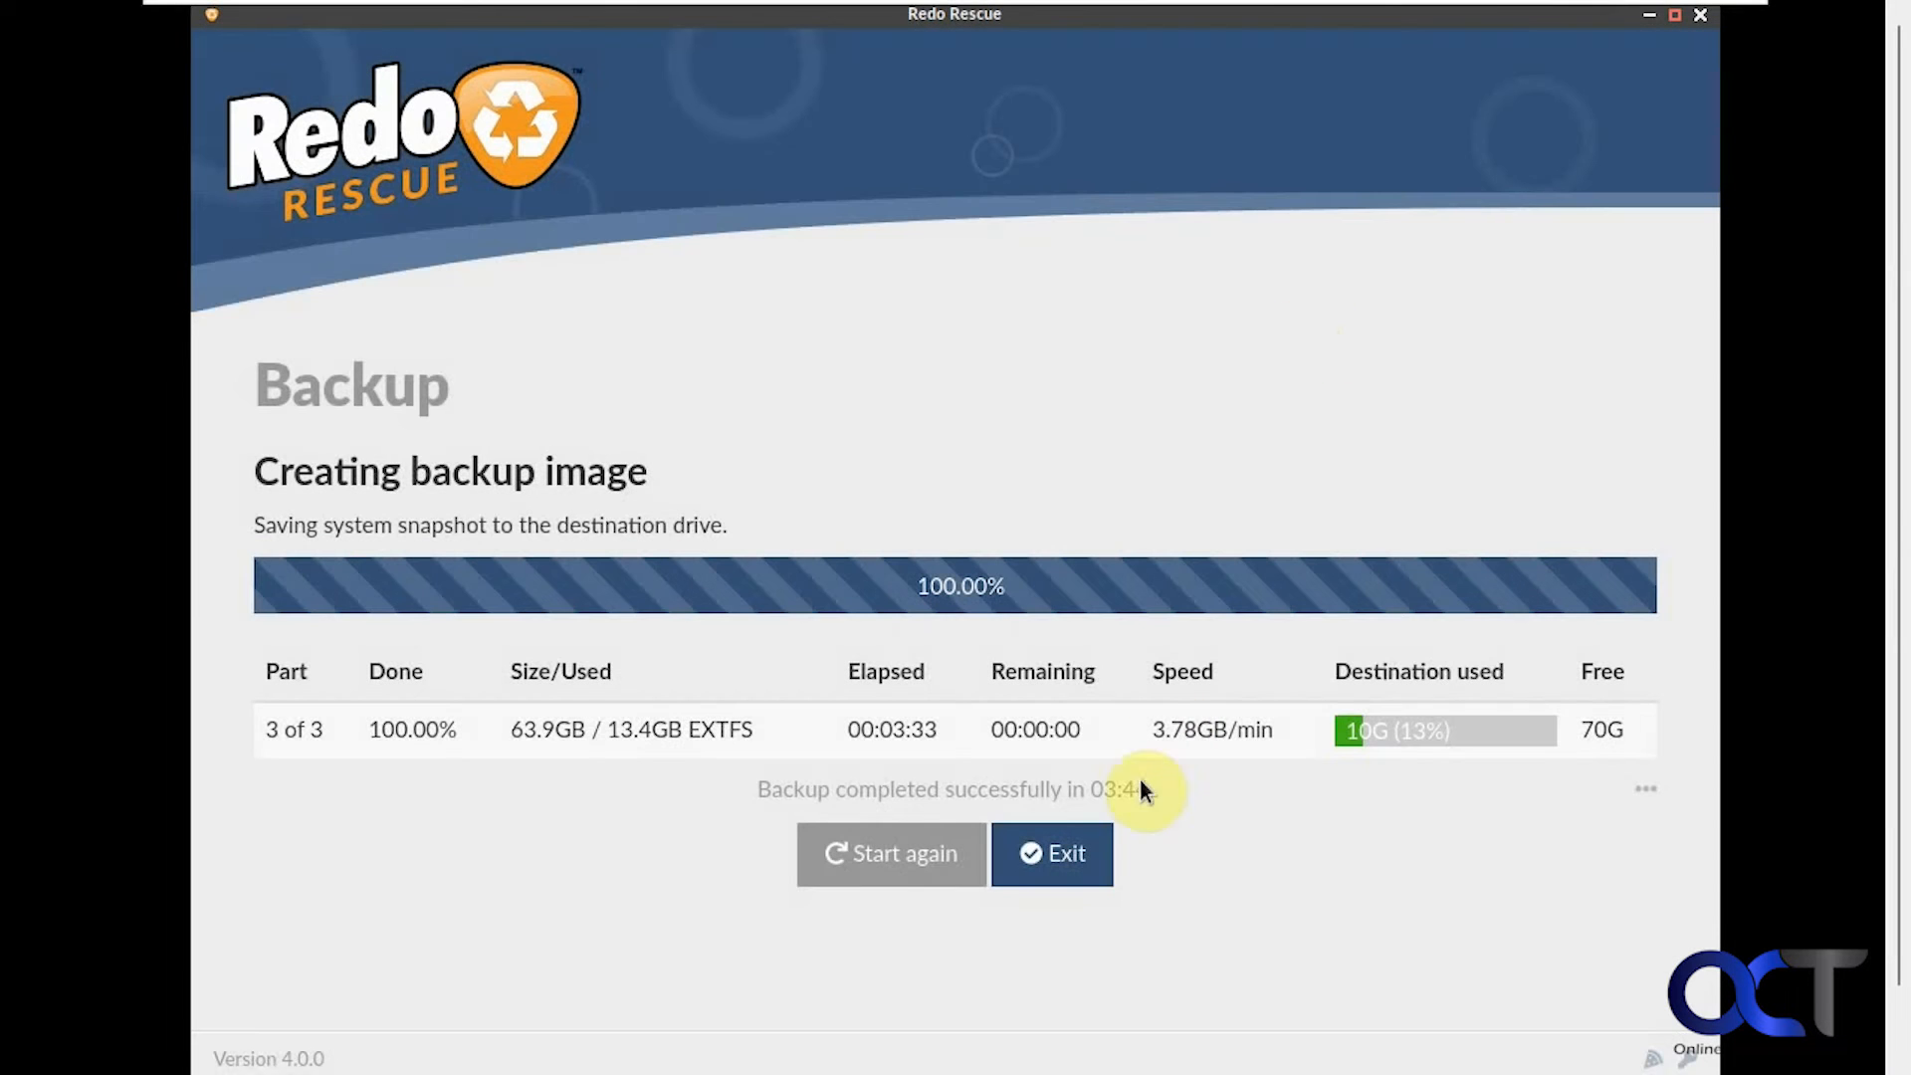
pyautogui.click(1061, 854)
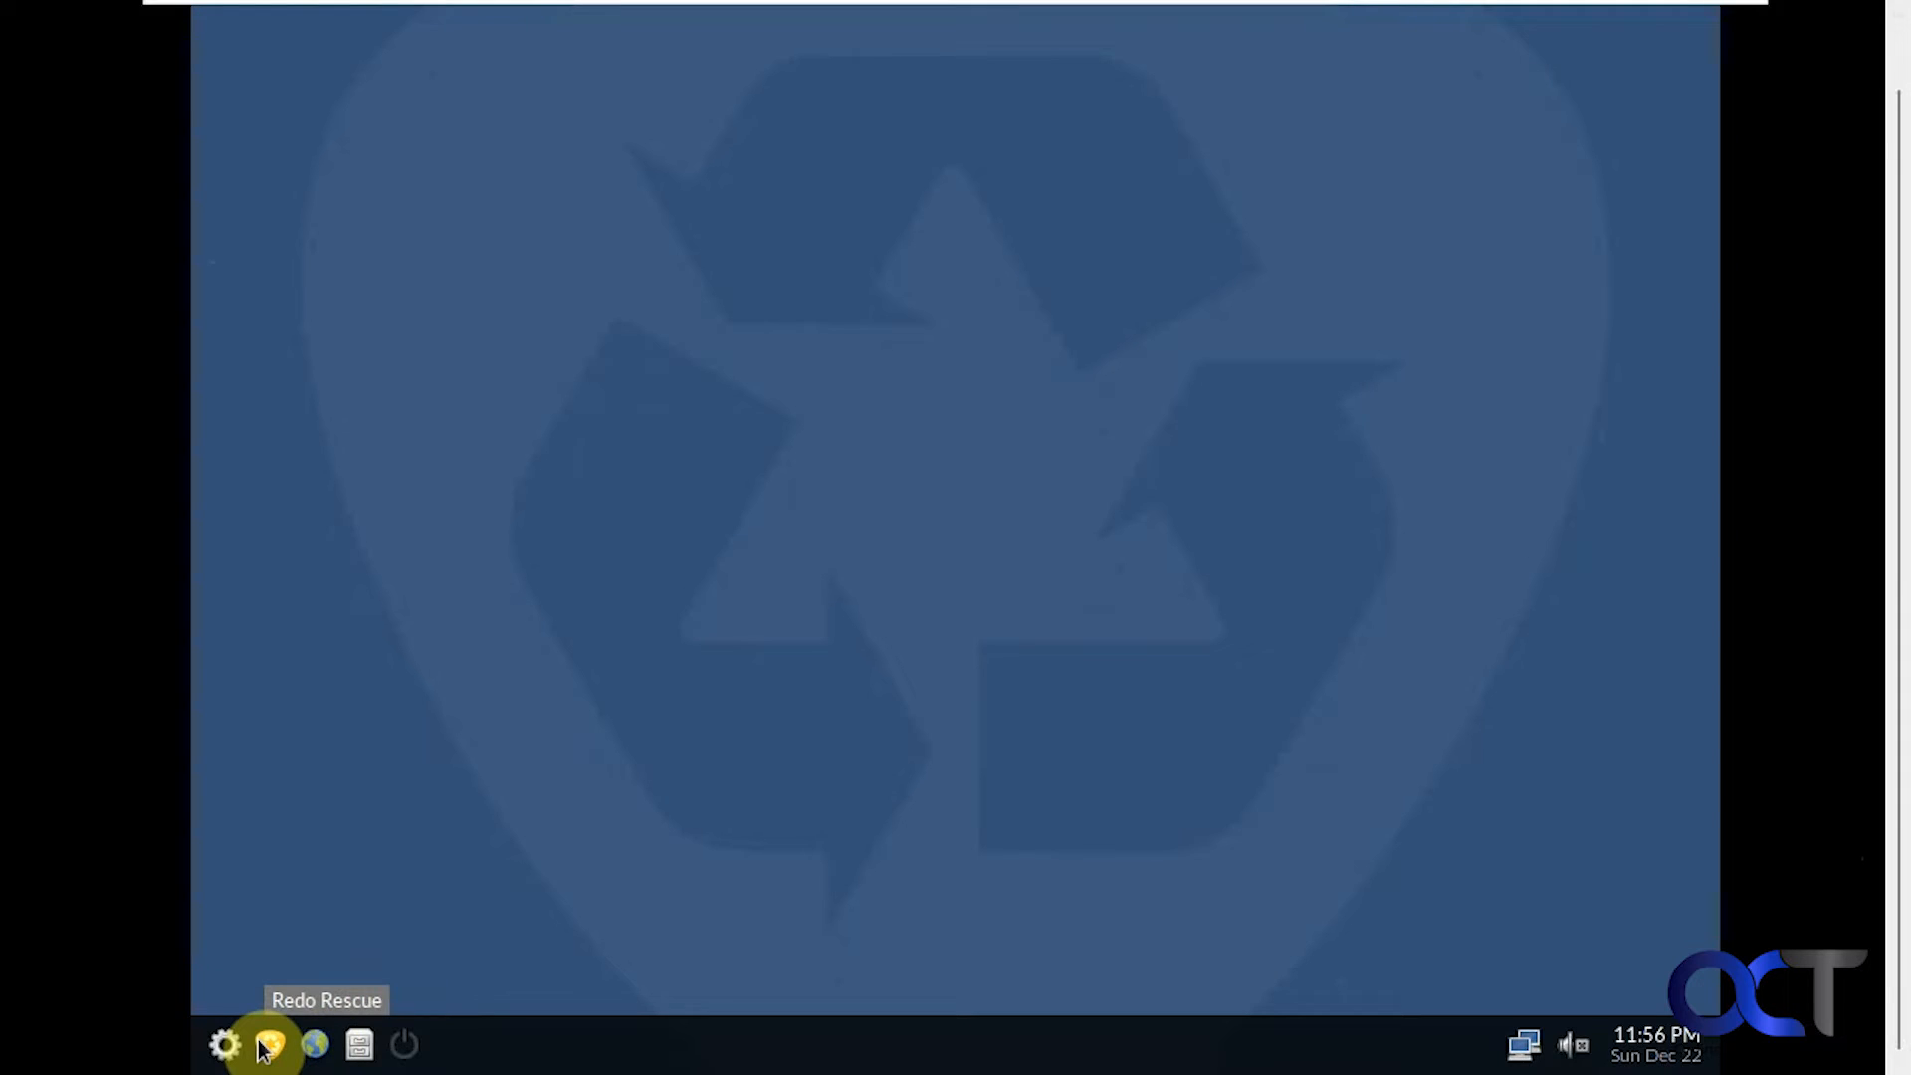
# Look through all applications available in the rescue environment's Application Finder, and close it
pyautogui.click(225, 1044)
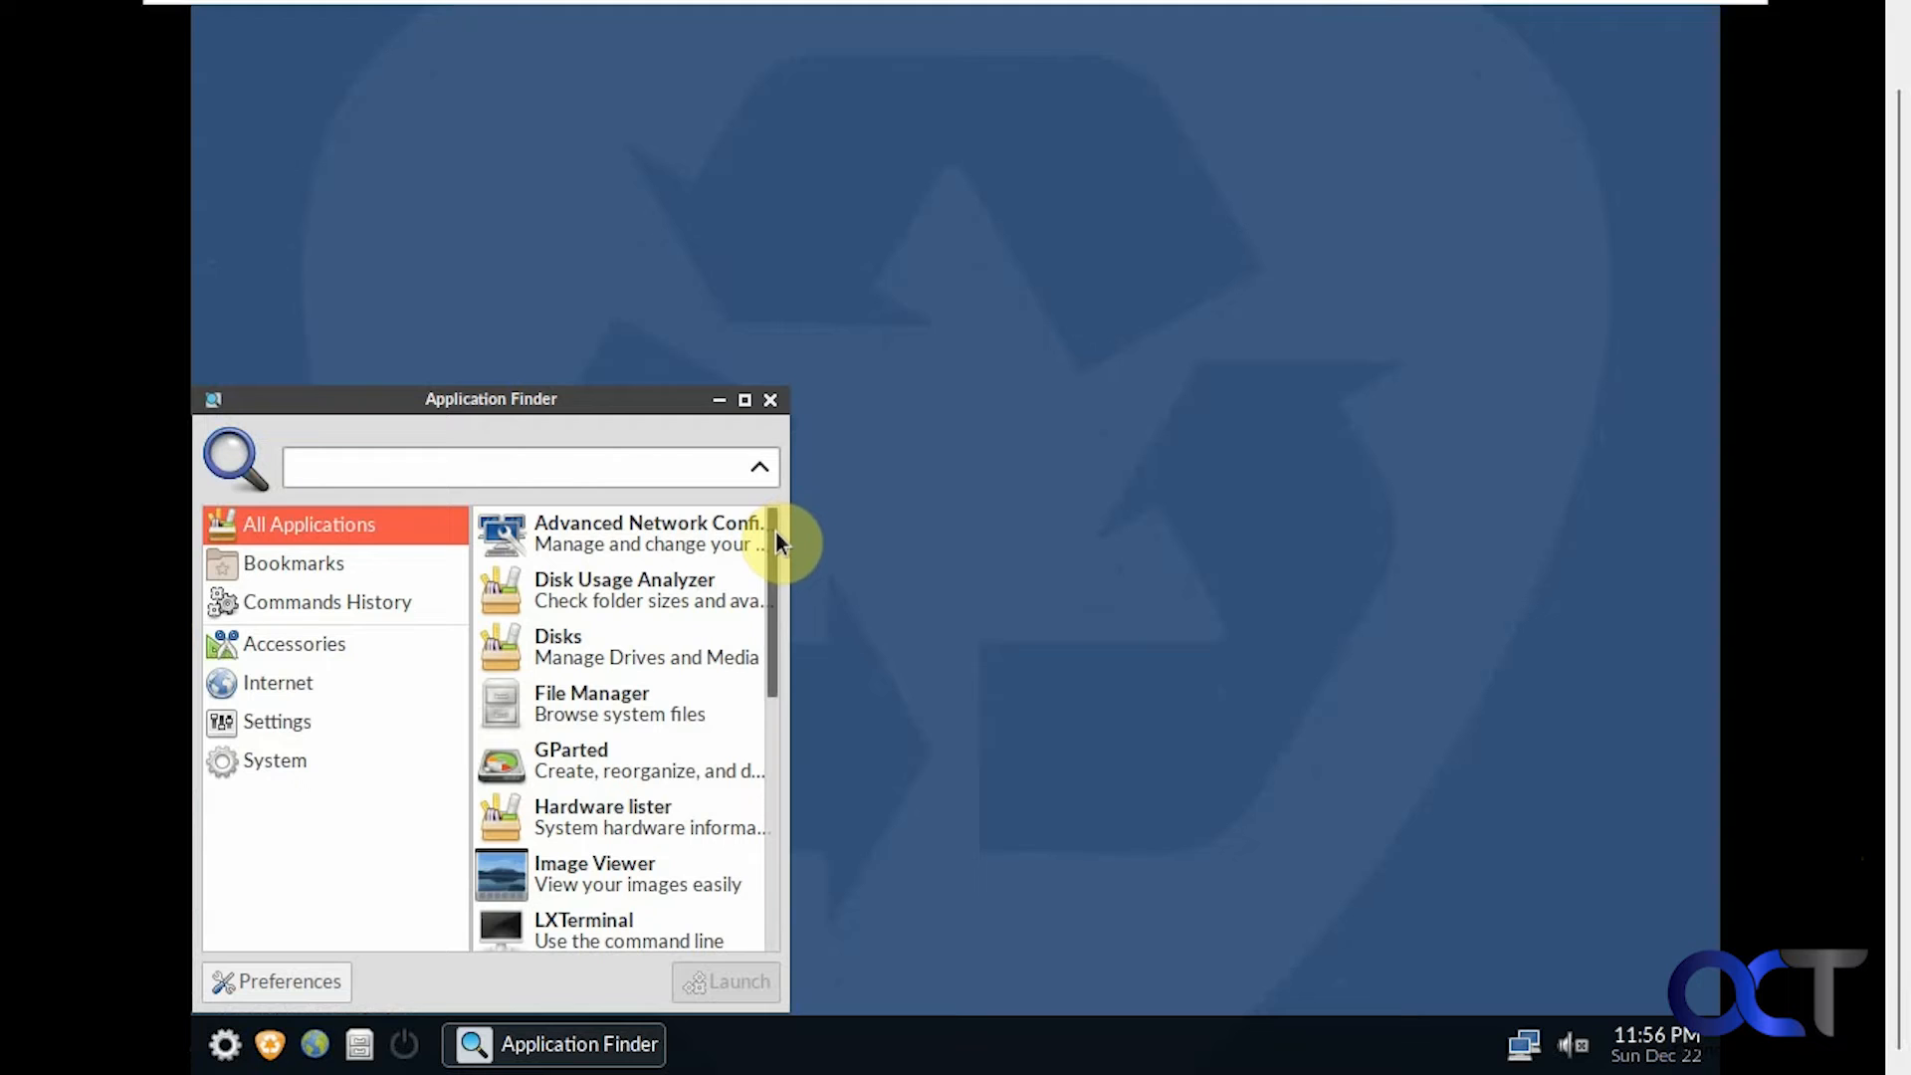
pyautogui.moveTo(769, 535); pyautogui.dragTo(761, 817)
pyautogui.click(874, 760)
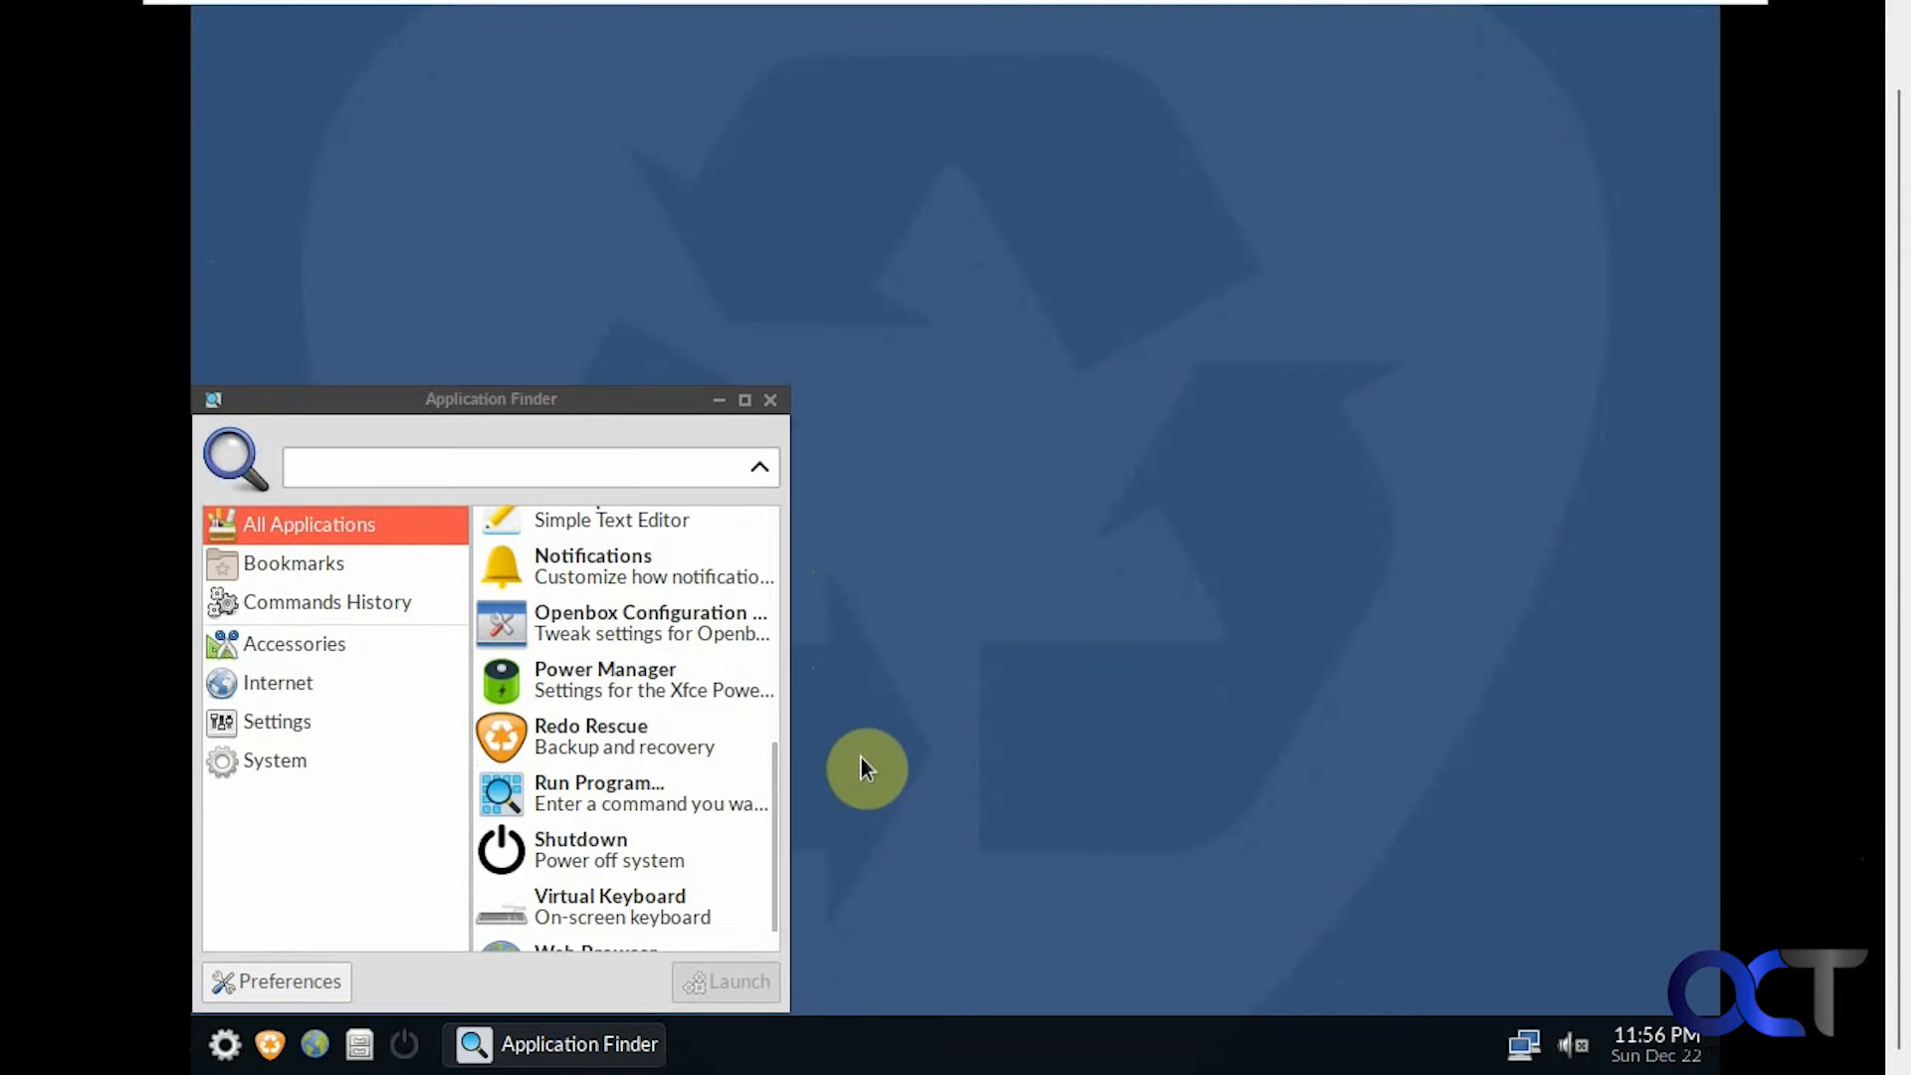
pyautogui.click(769, 399)
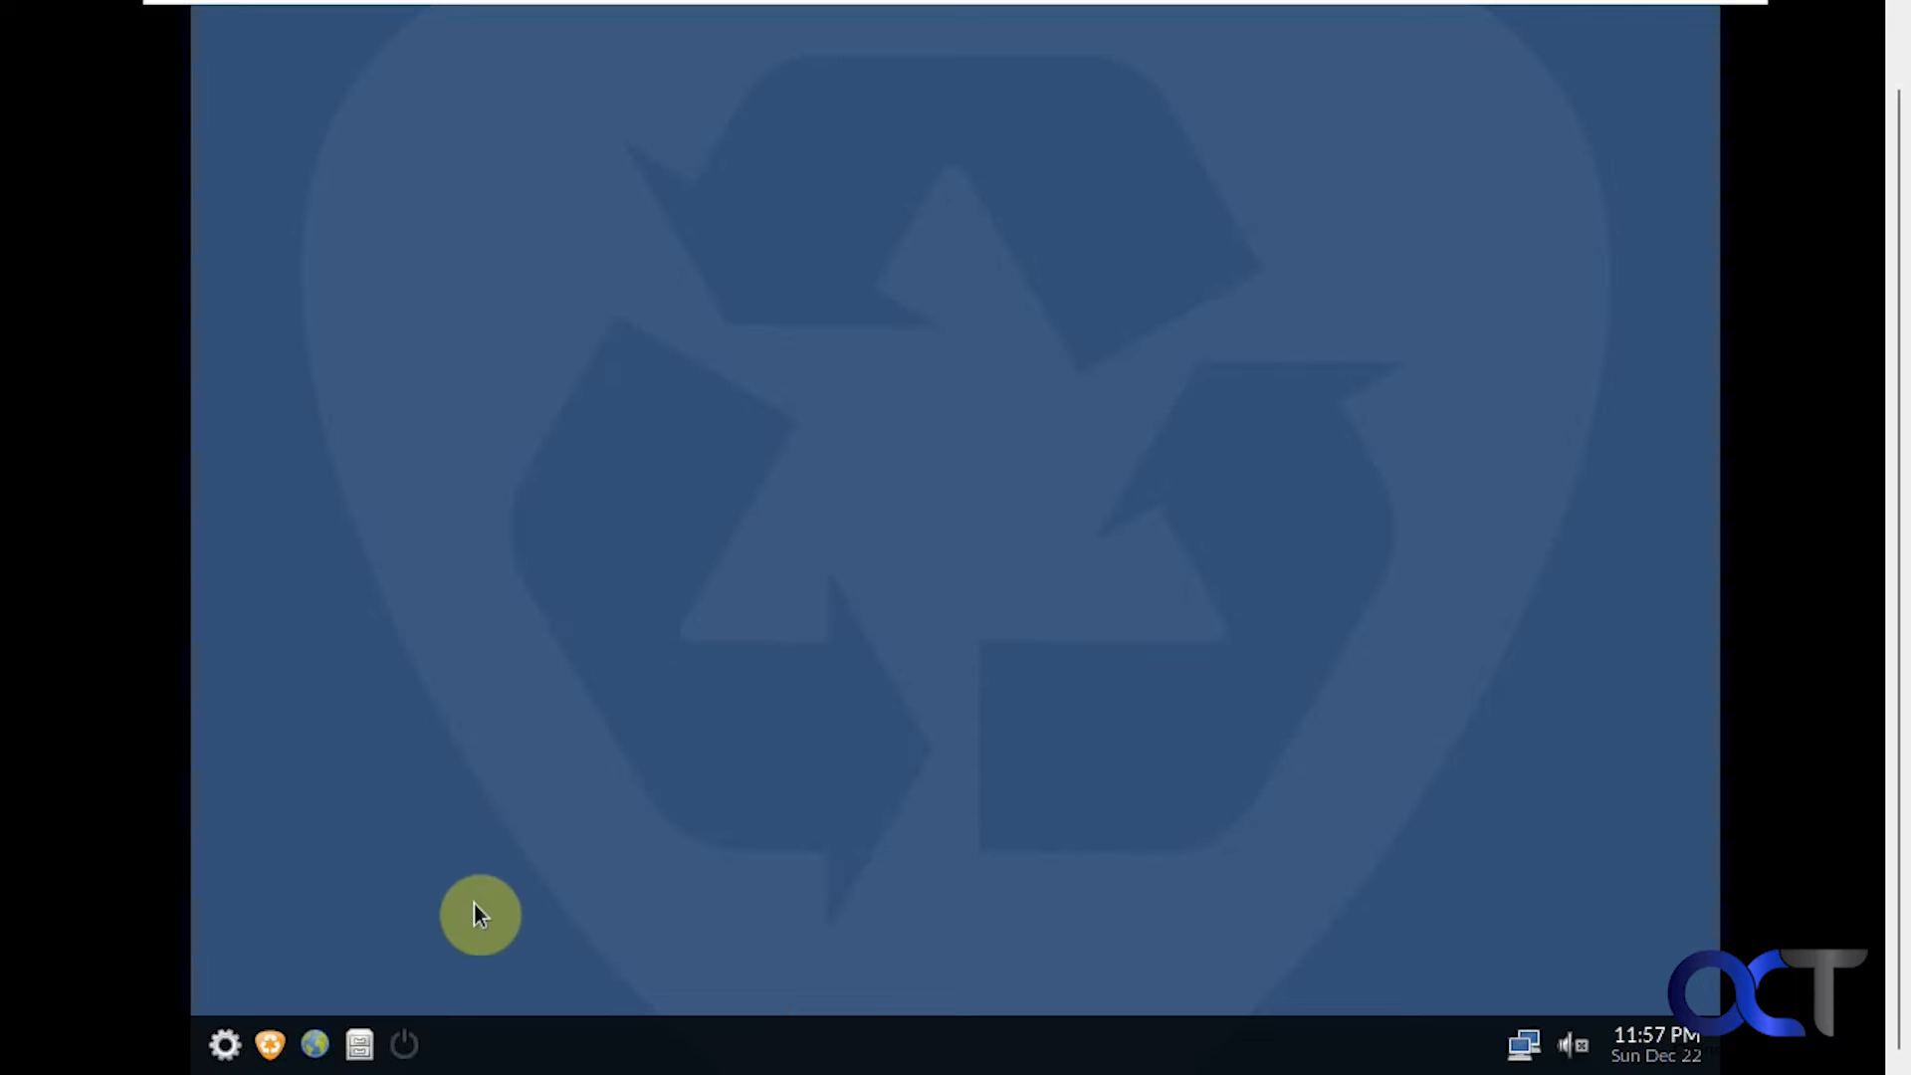
# Leave the rescue environment for Ubuntu and check the files in the backup drive's Backup folder
pyautogui.click(407, 1043)
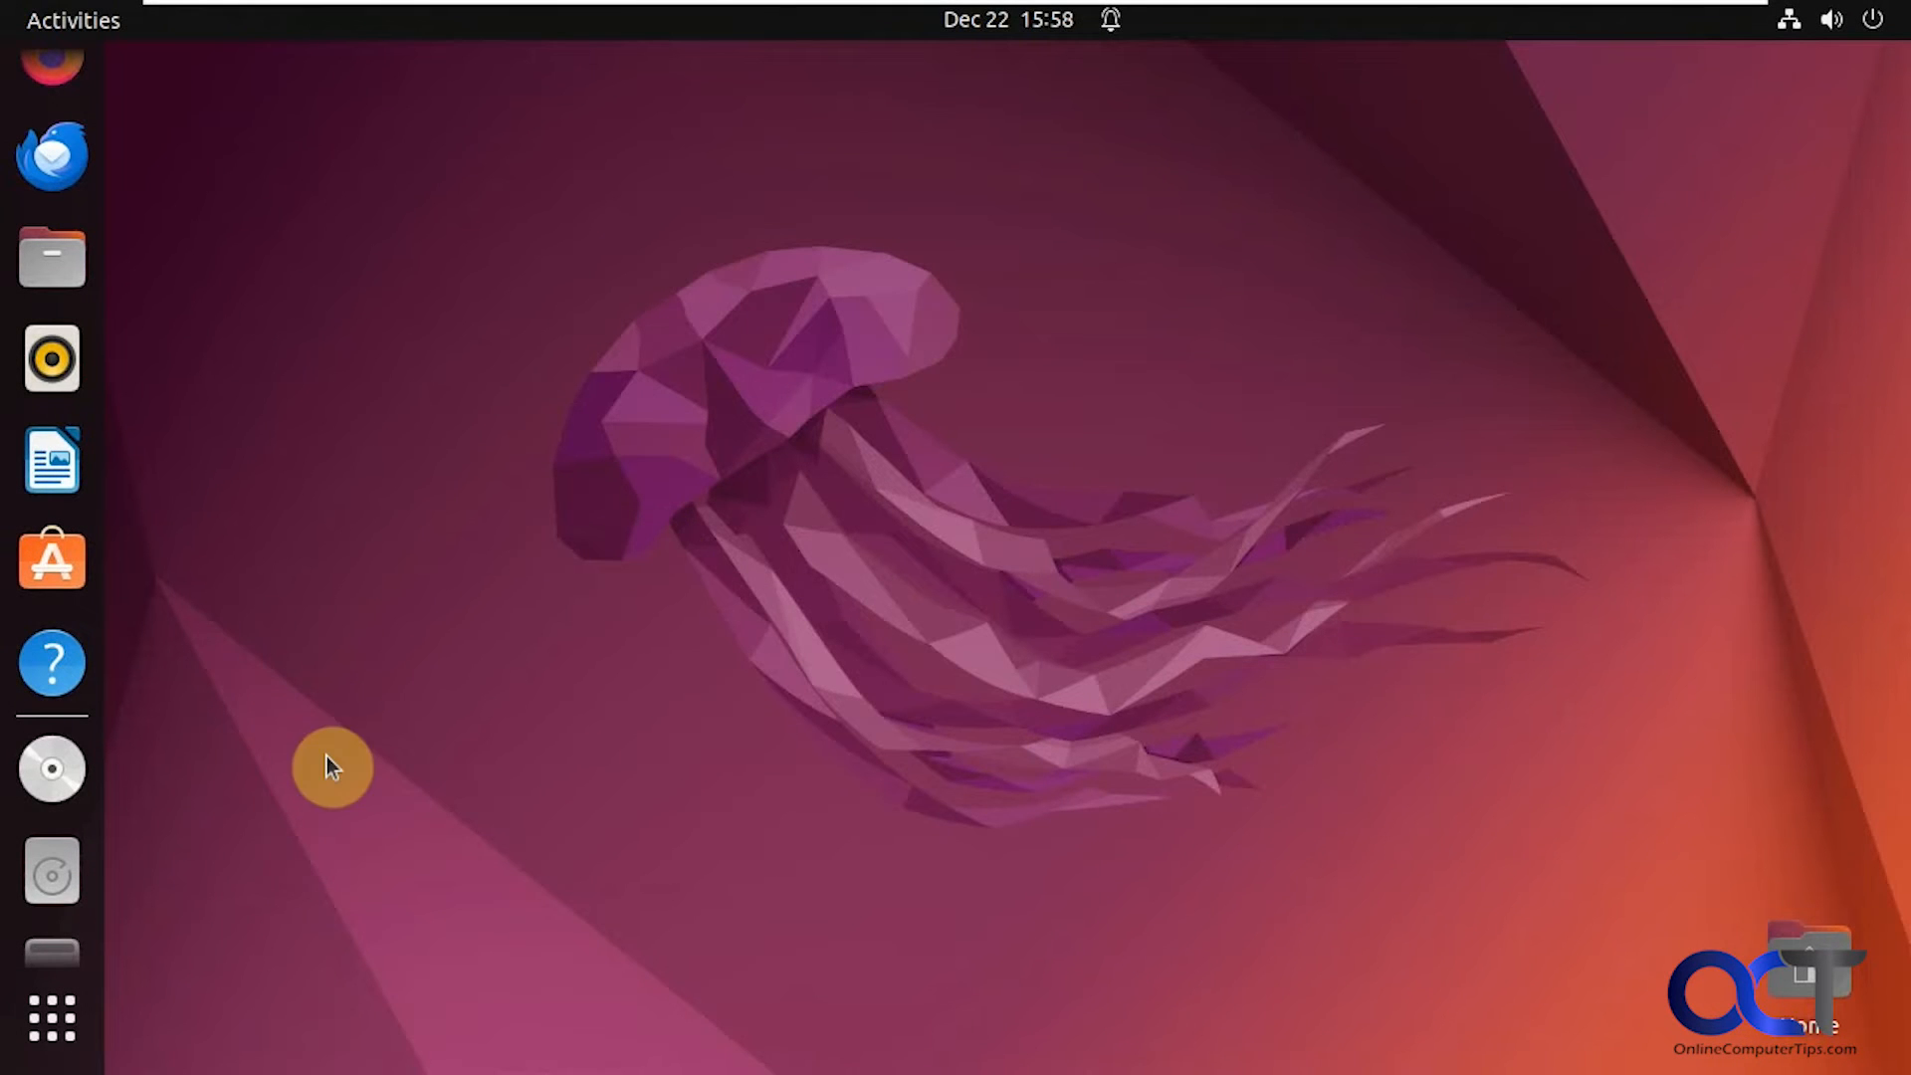
pyautogui.click(53, 872)
pyautogui.doubleClick(478, 204)
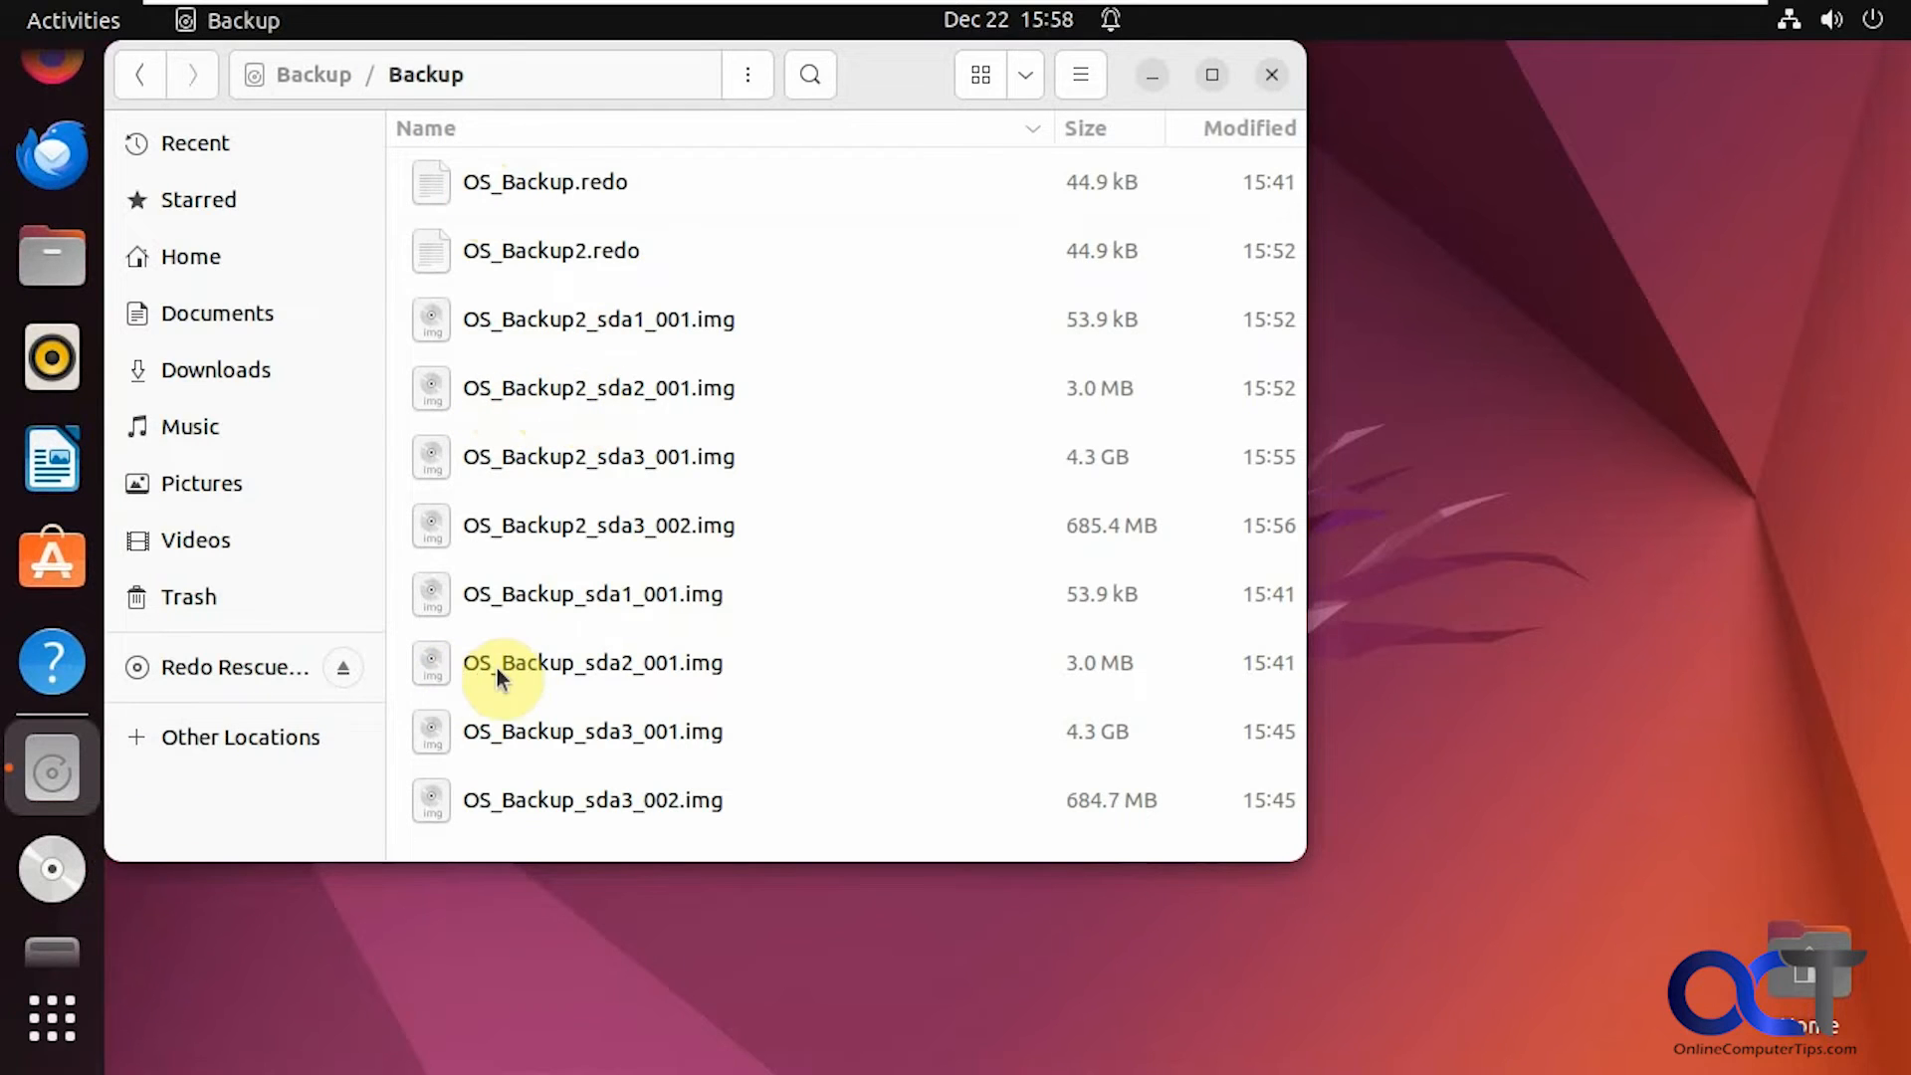
pyautogui.click(1272, 75)
# Create a desktop folder named After Backup and move it to the side of the desktop opposite the Home folder
pyautogui.rightClick(284, 703)
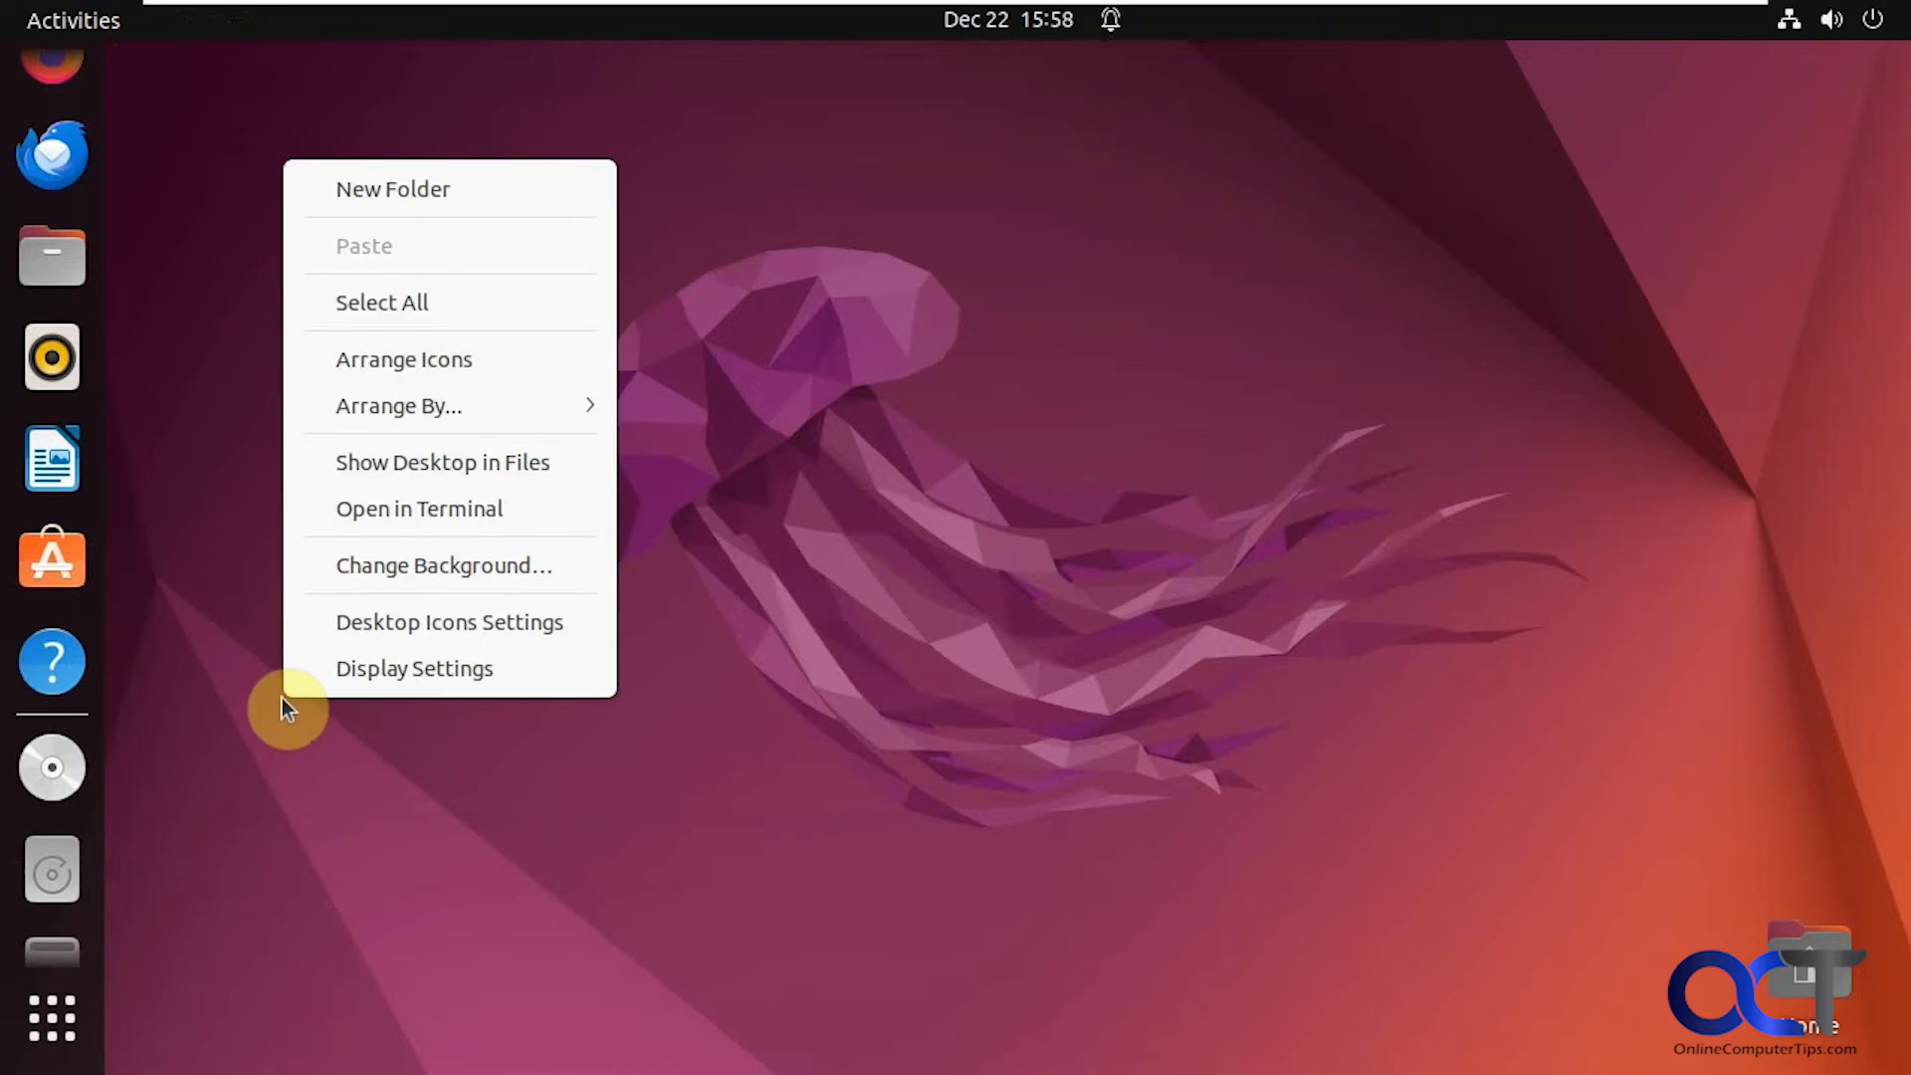
pyautogui.click(436, 191)
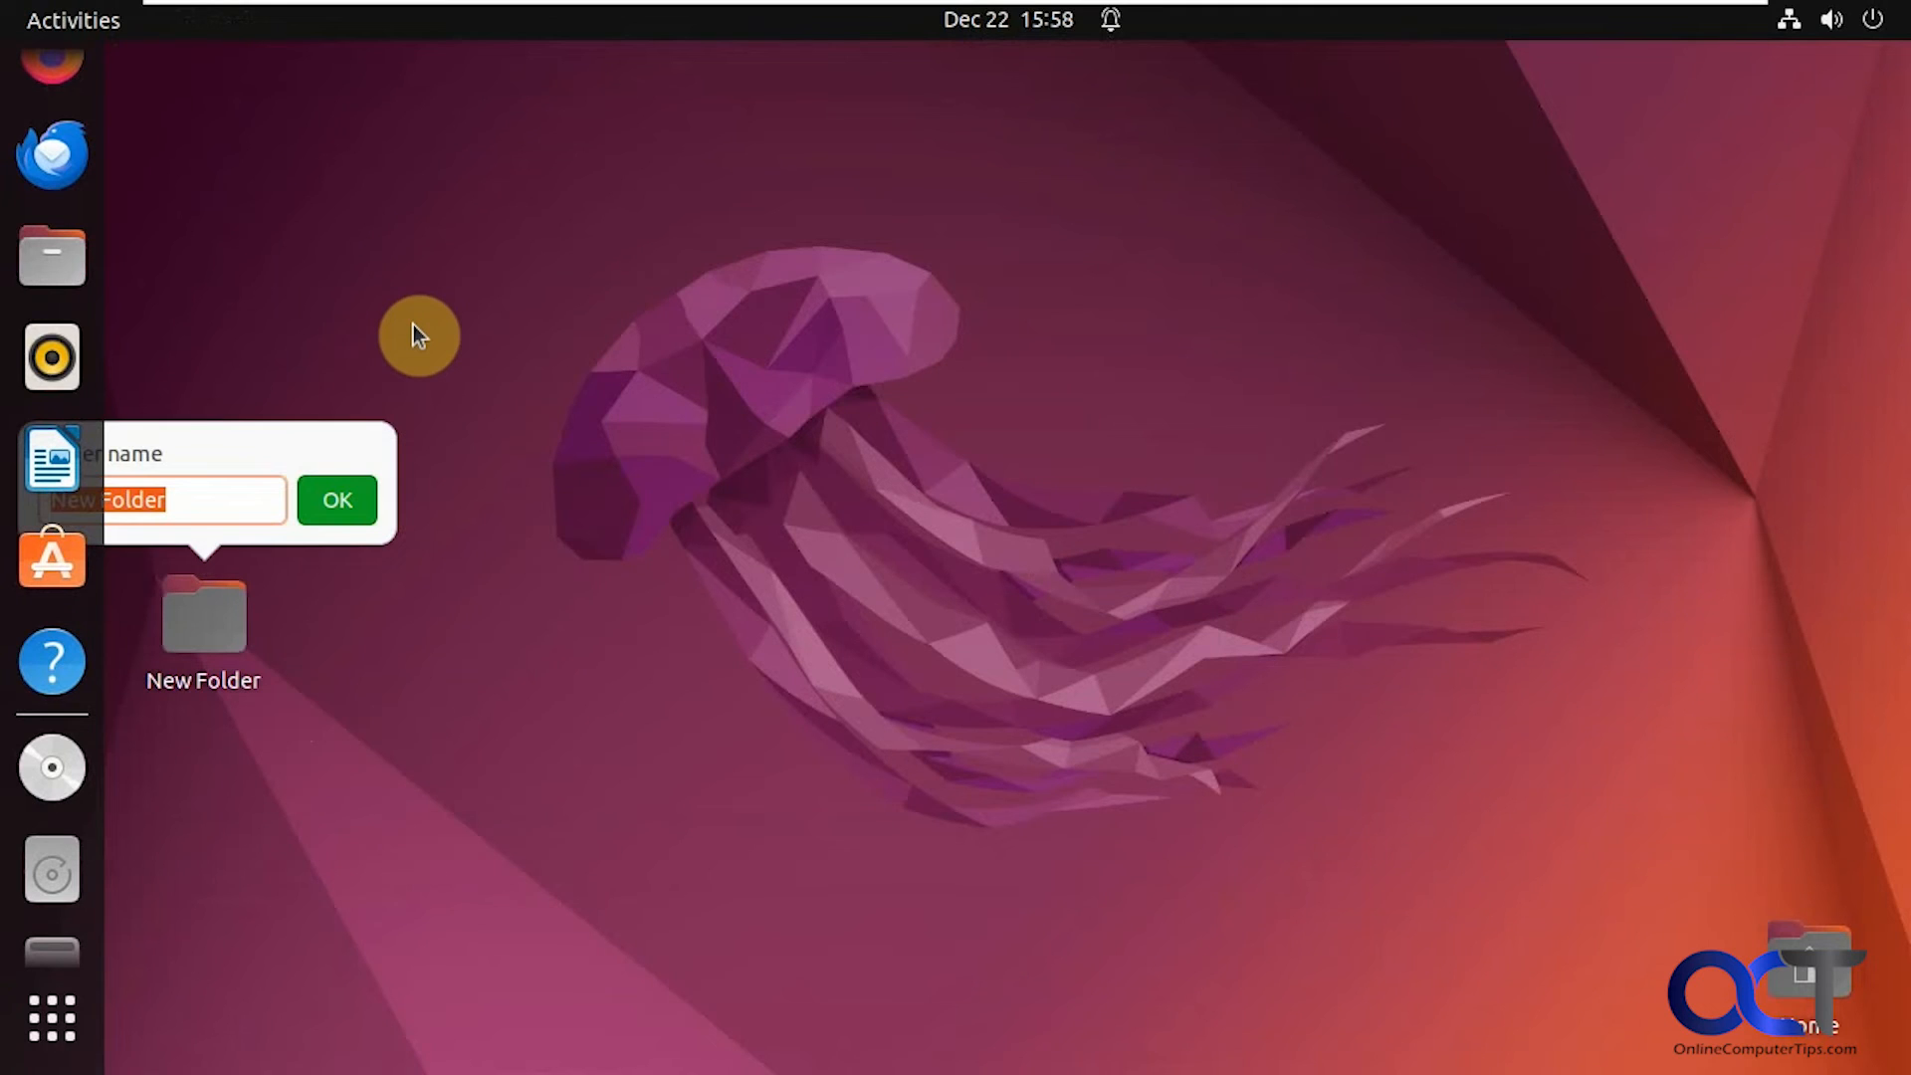
pyautogui.write('After')
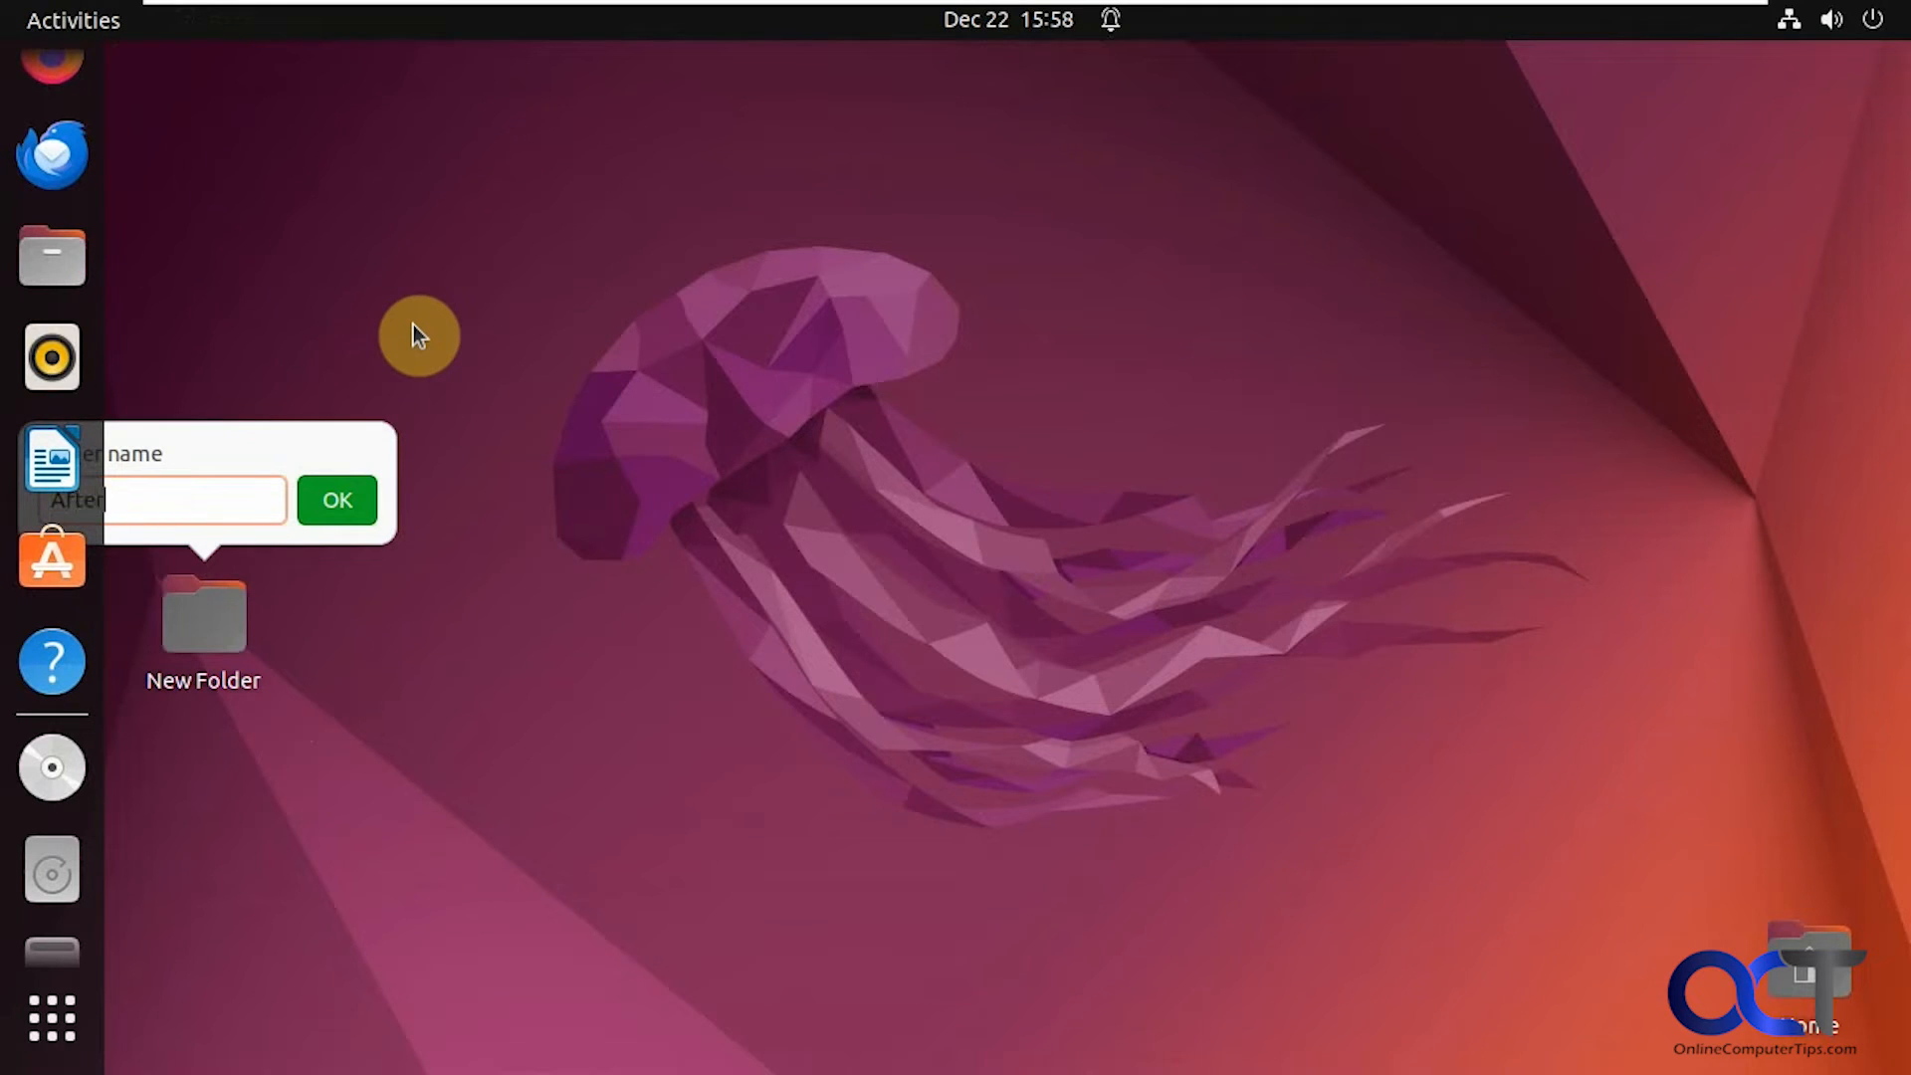
pyautogui.write(' Backup')
pyautogui.press('Return')
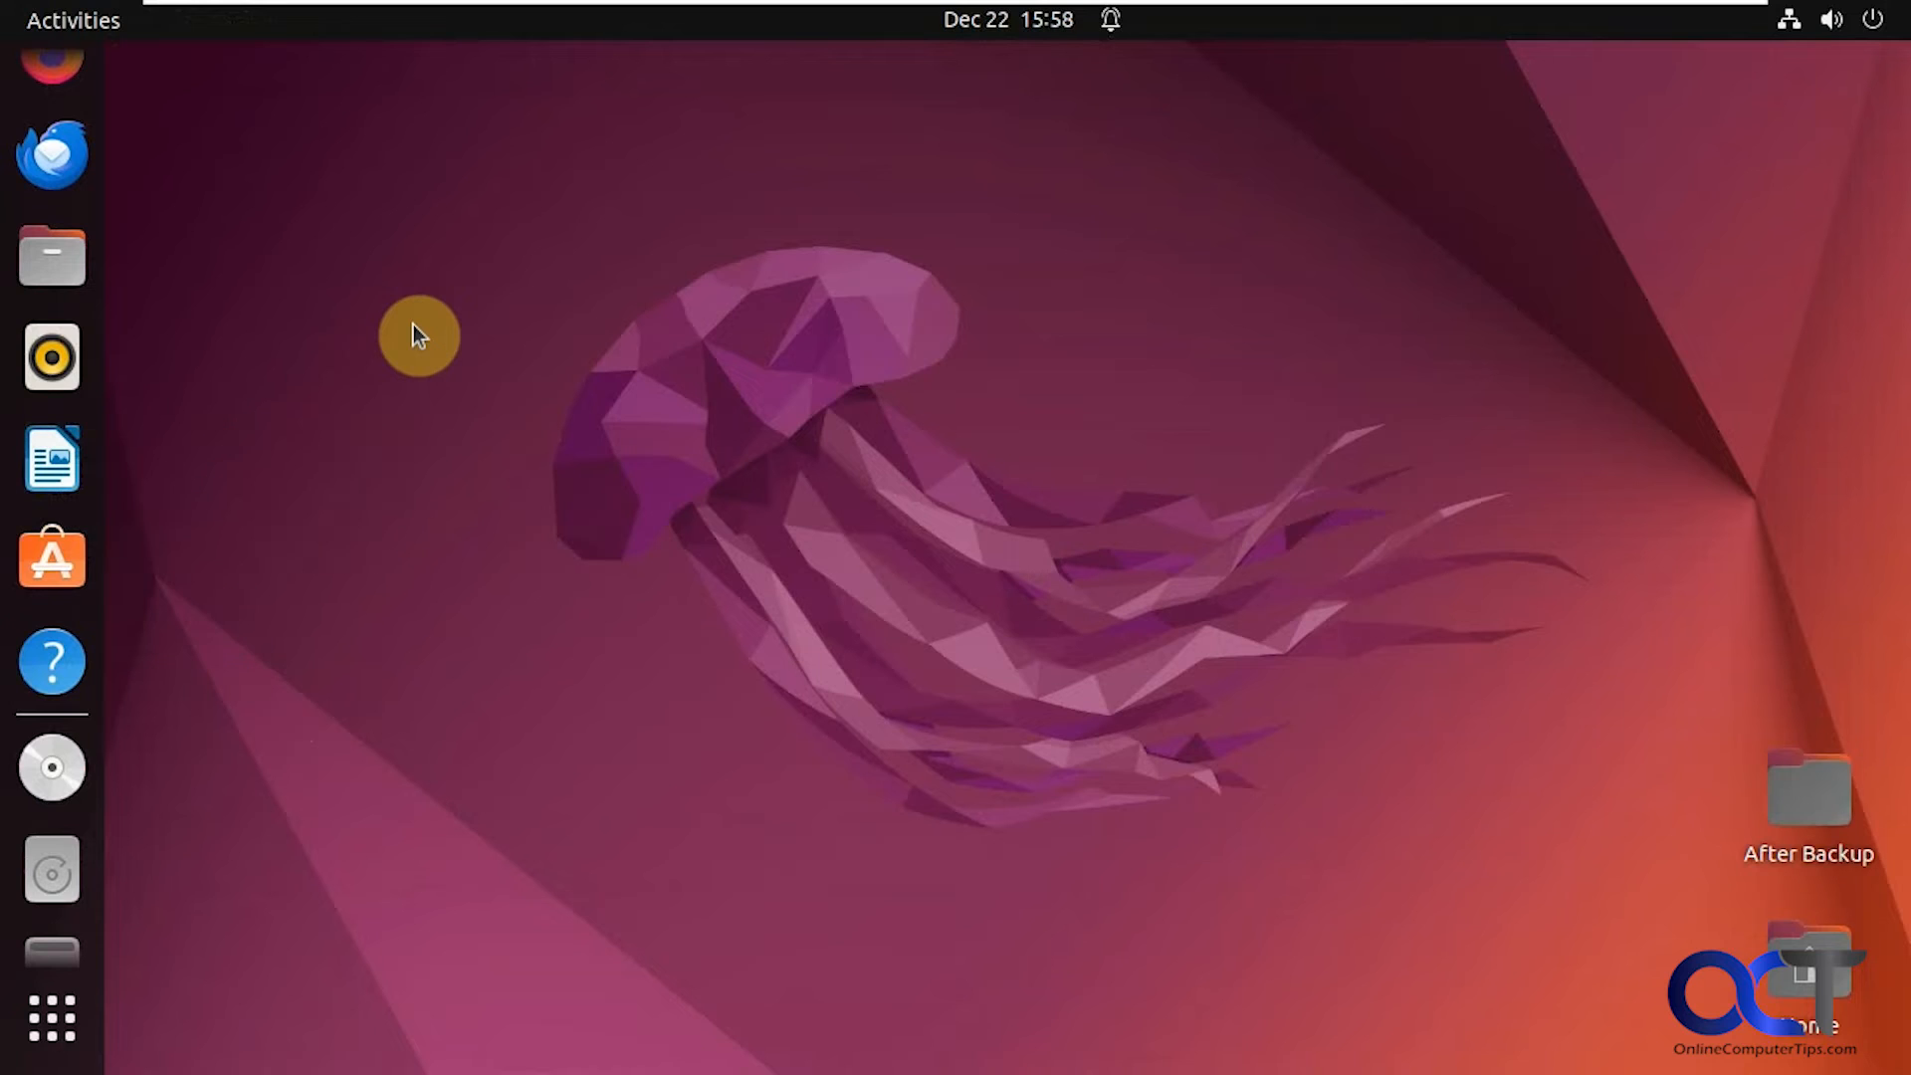
pyautogui.moveTo(1818, 815); pyautogui.dragTo(295, 607)
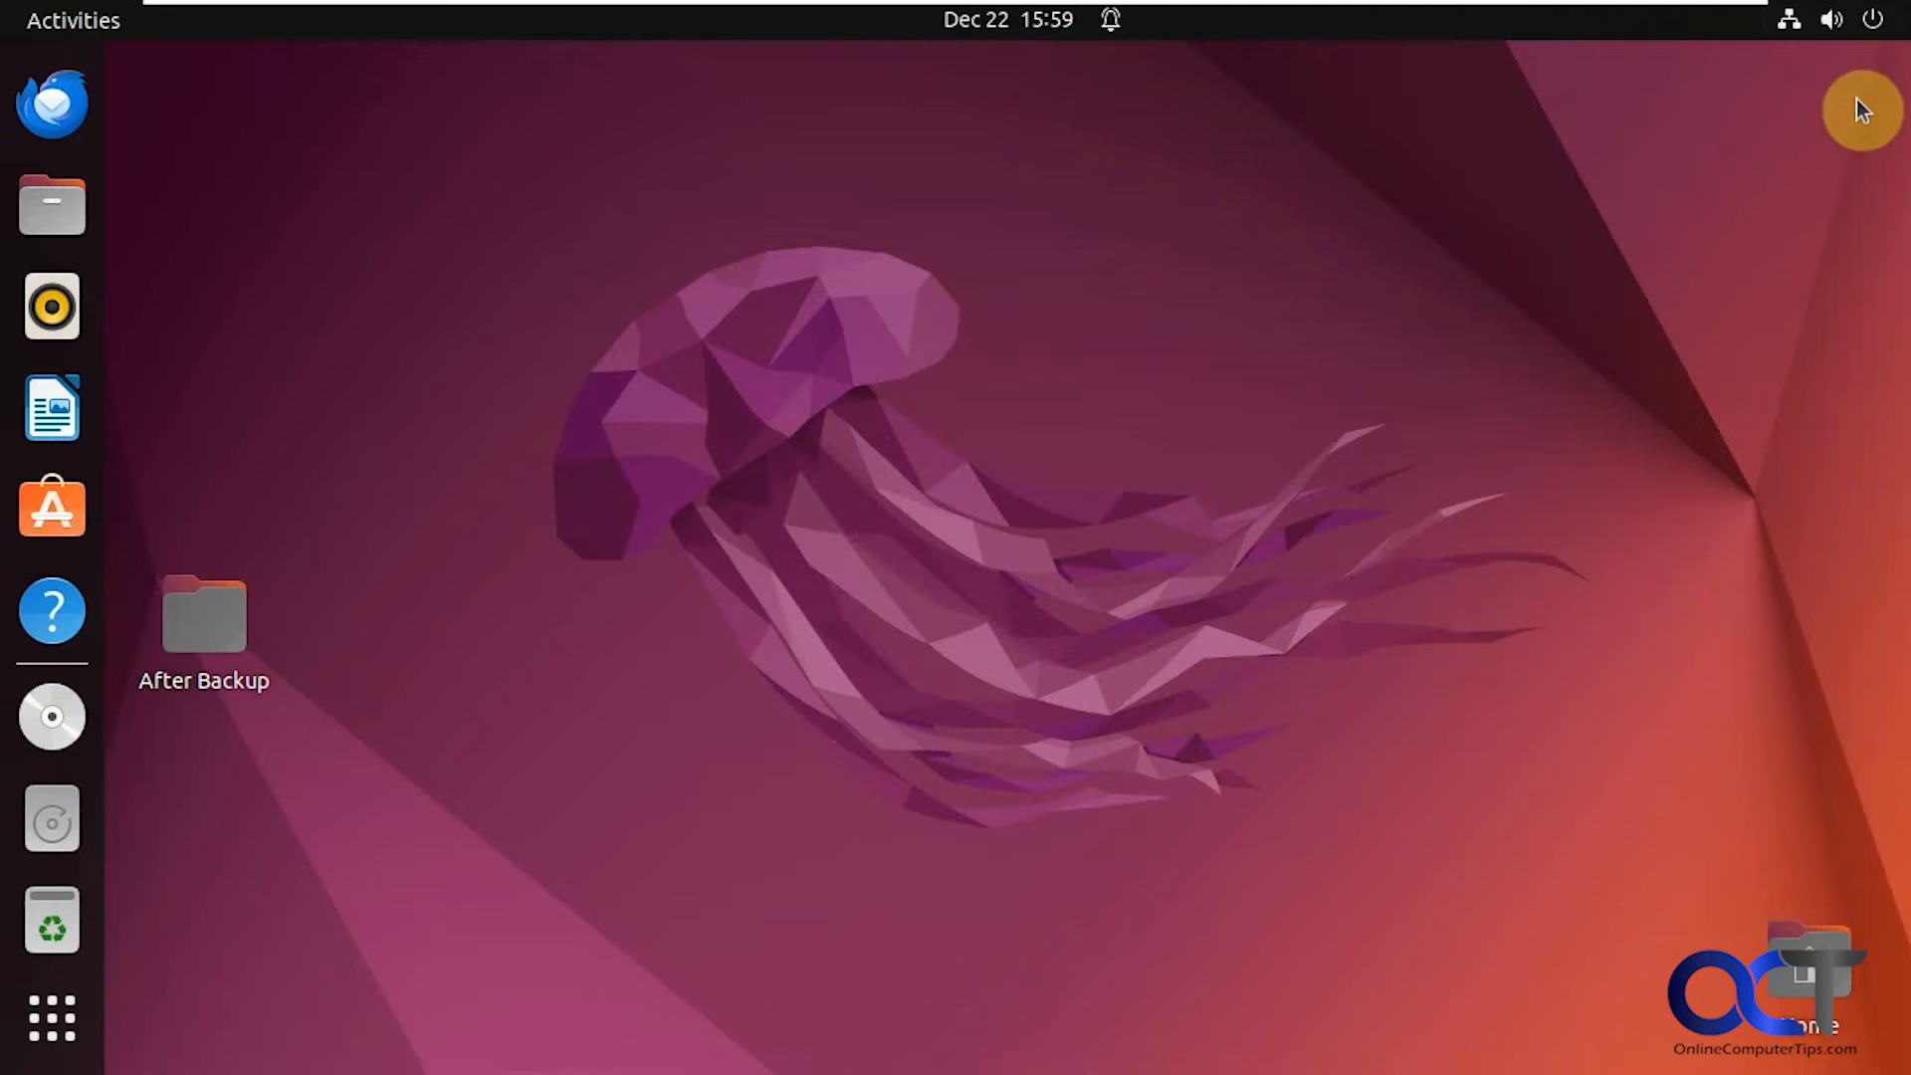
# Power off Ubuntu and boot the computer into Redo Rescue 4.0.0
pyautogui.click(1864, 18)
pyautogui.click(1569, 389)
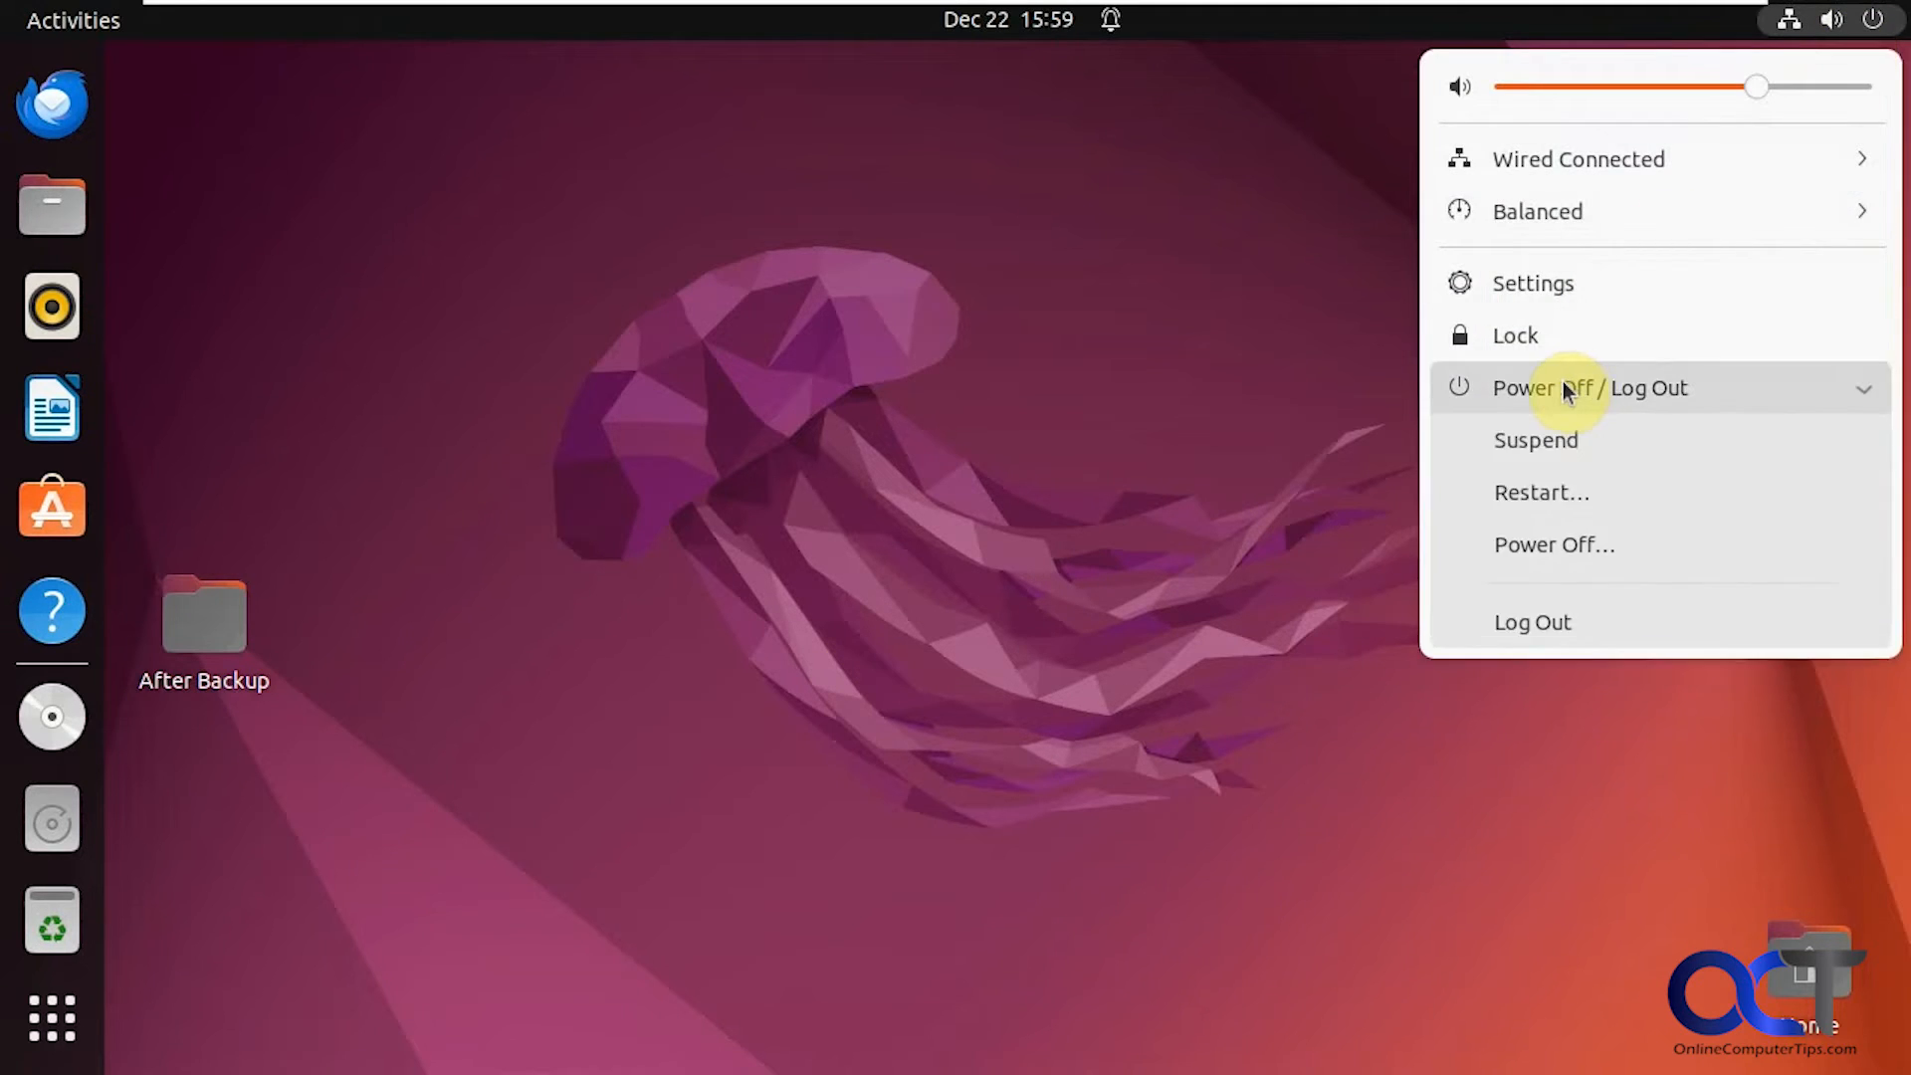
pyautogui.click(1563, 544)
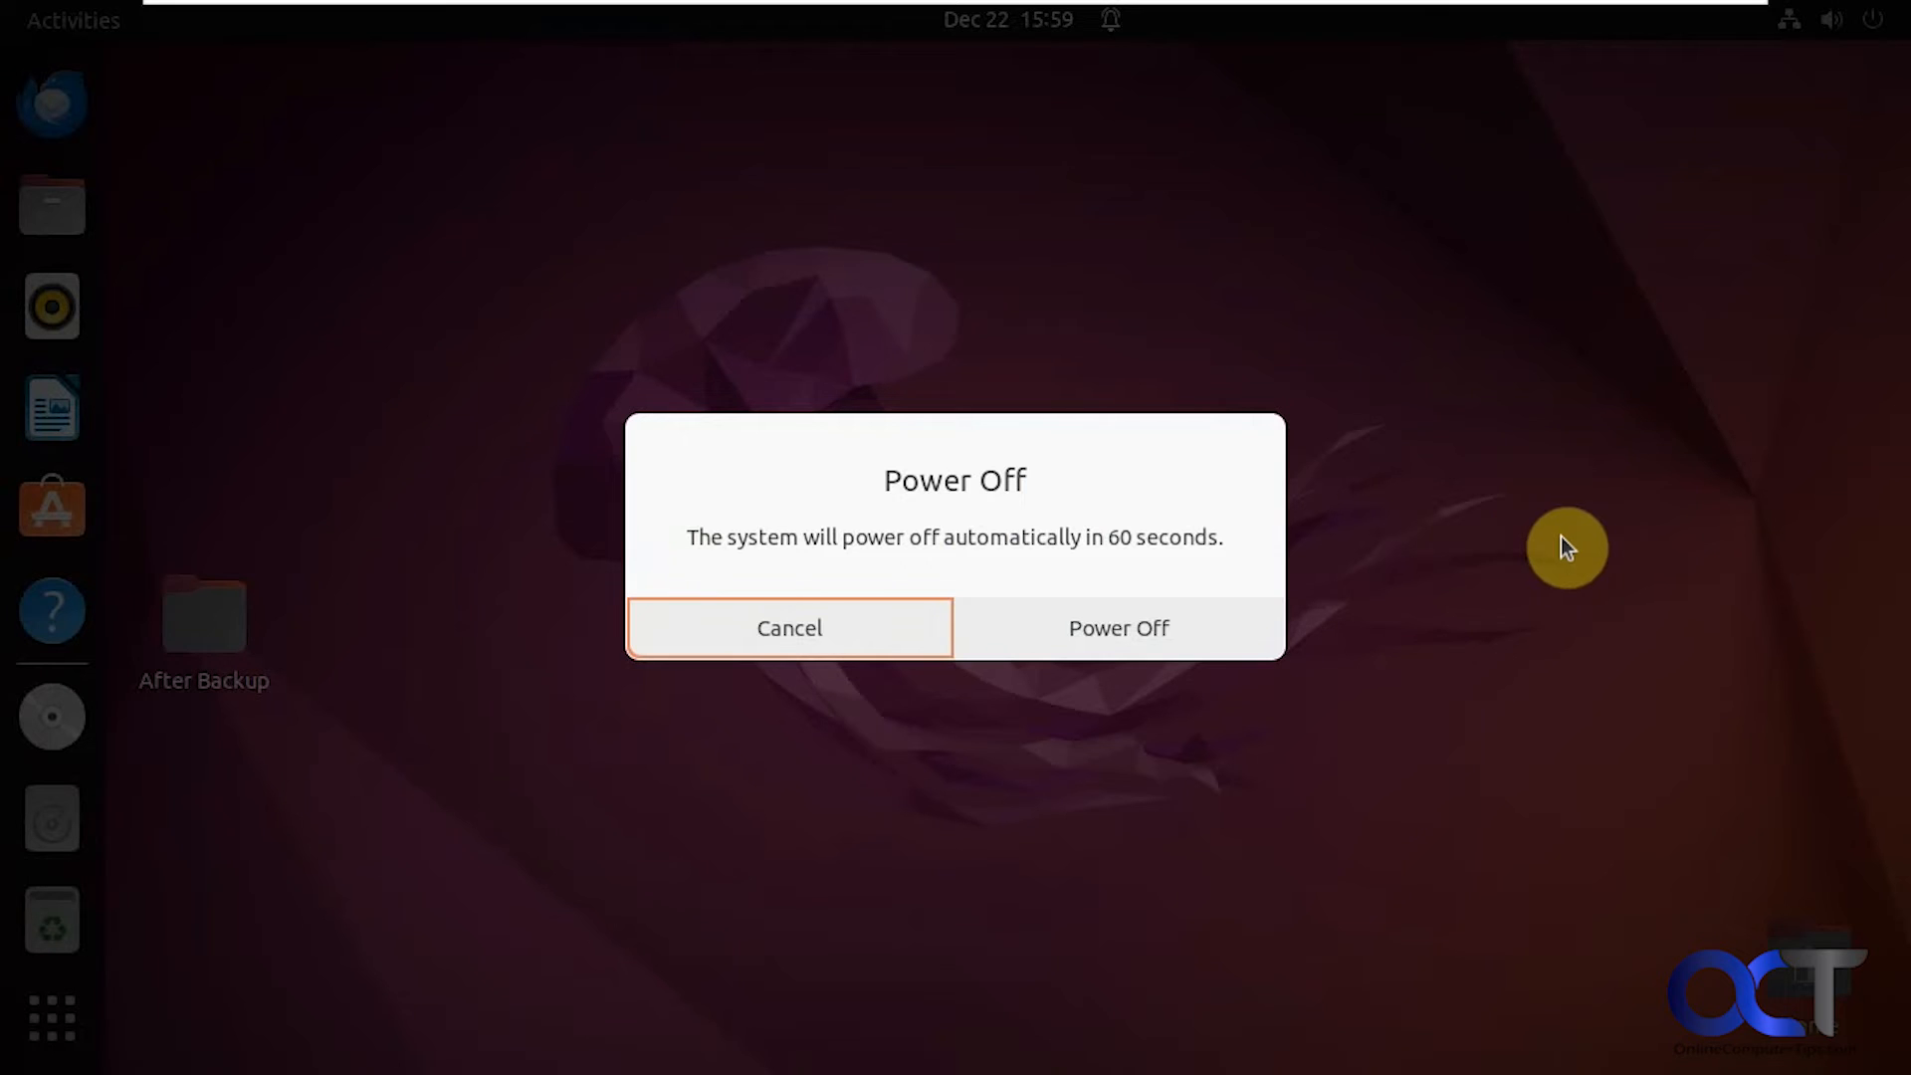
pyautogui.click(1070, 604)
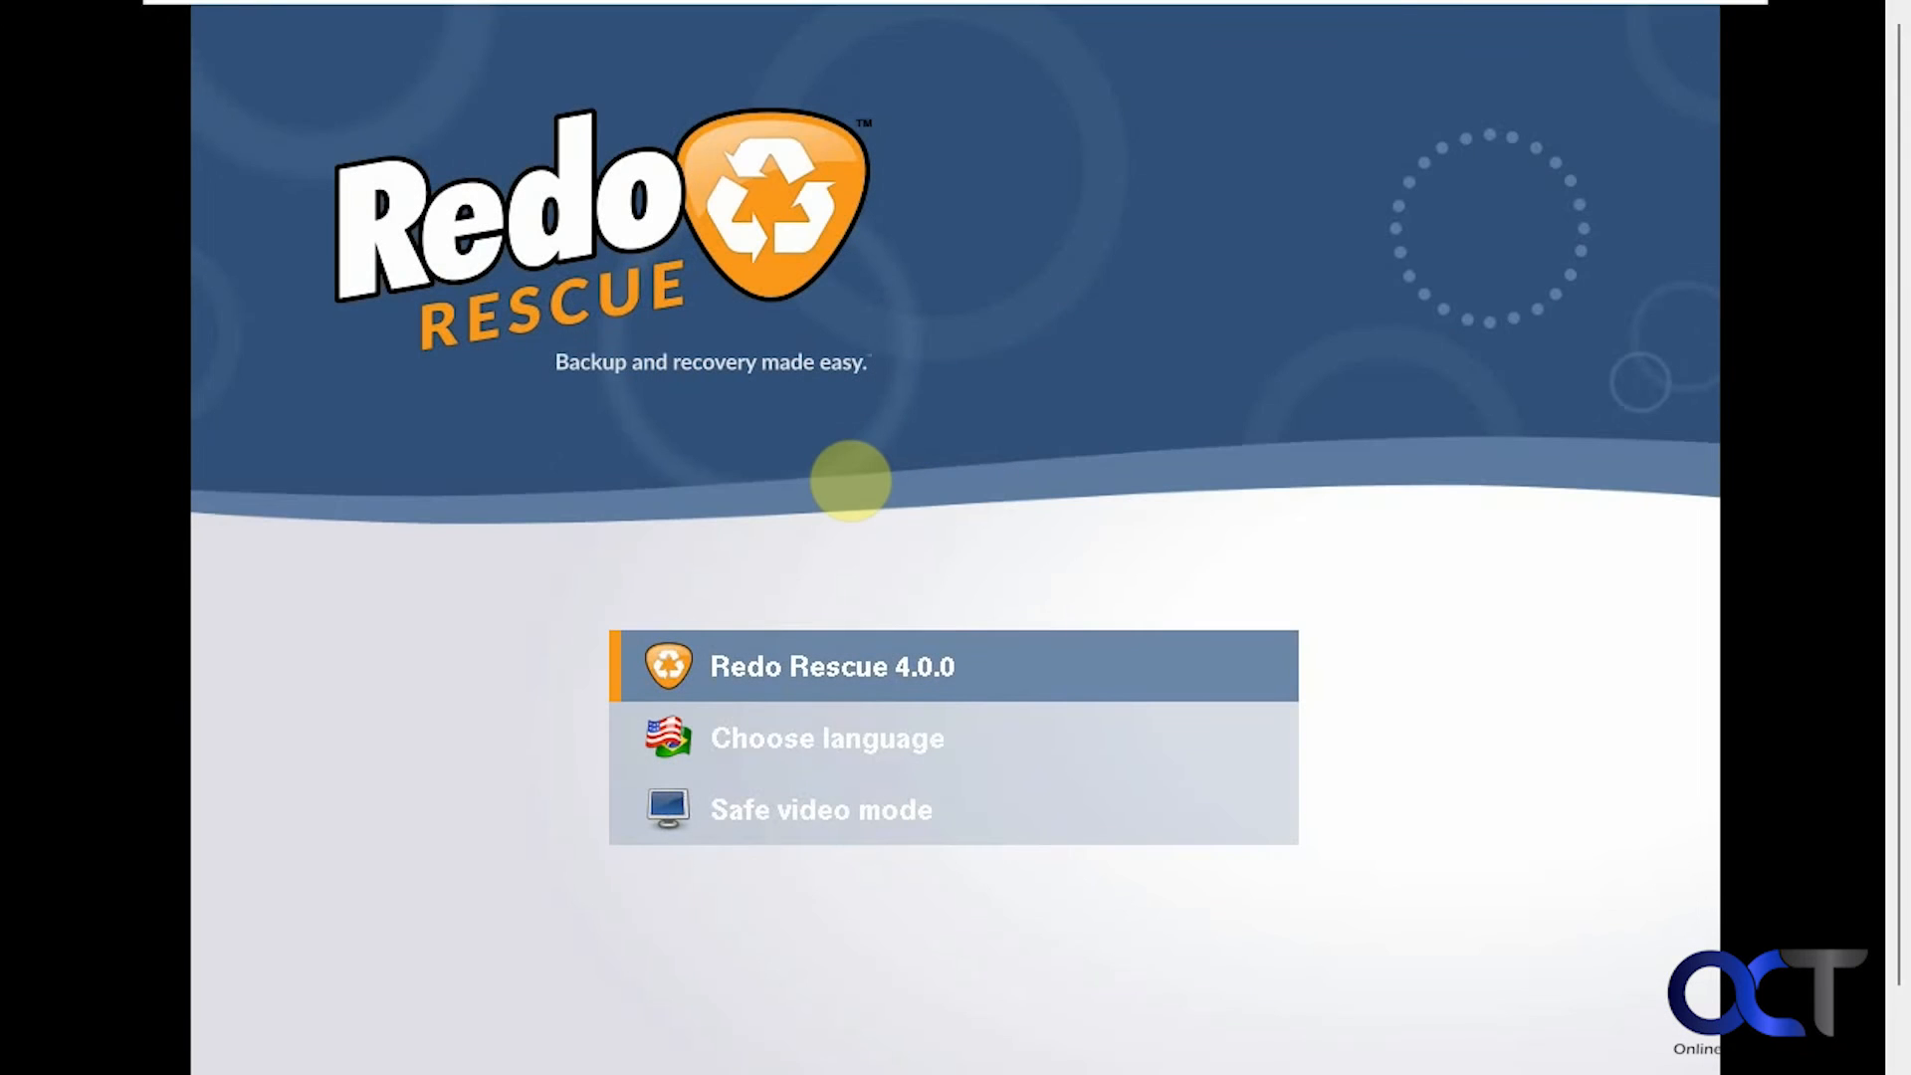
pyautogui.press('Return')
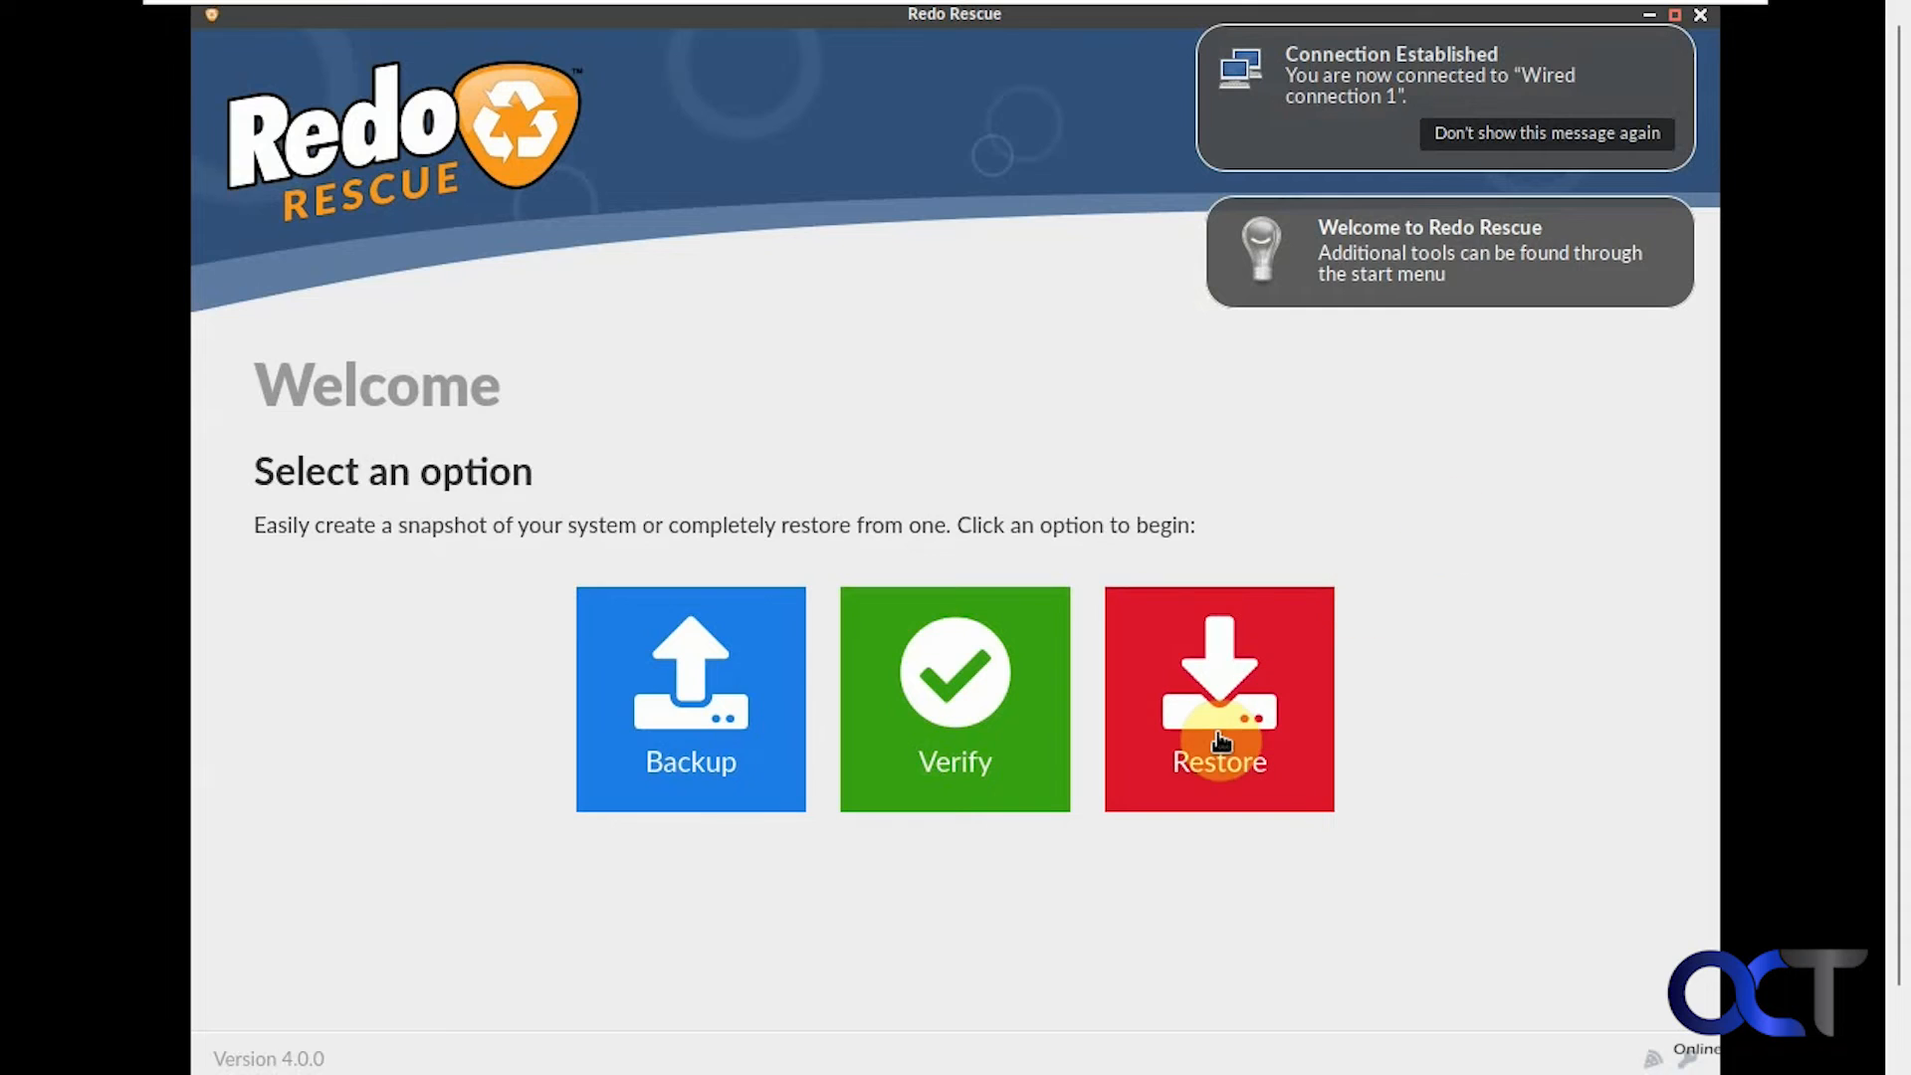
# Start a restore with the local 80G Backup disk sdb as the source drive
pyautogui.click(1216, 739)
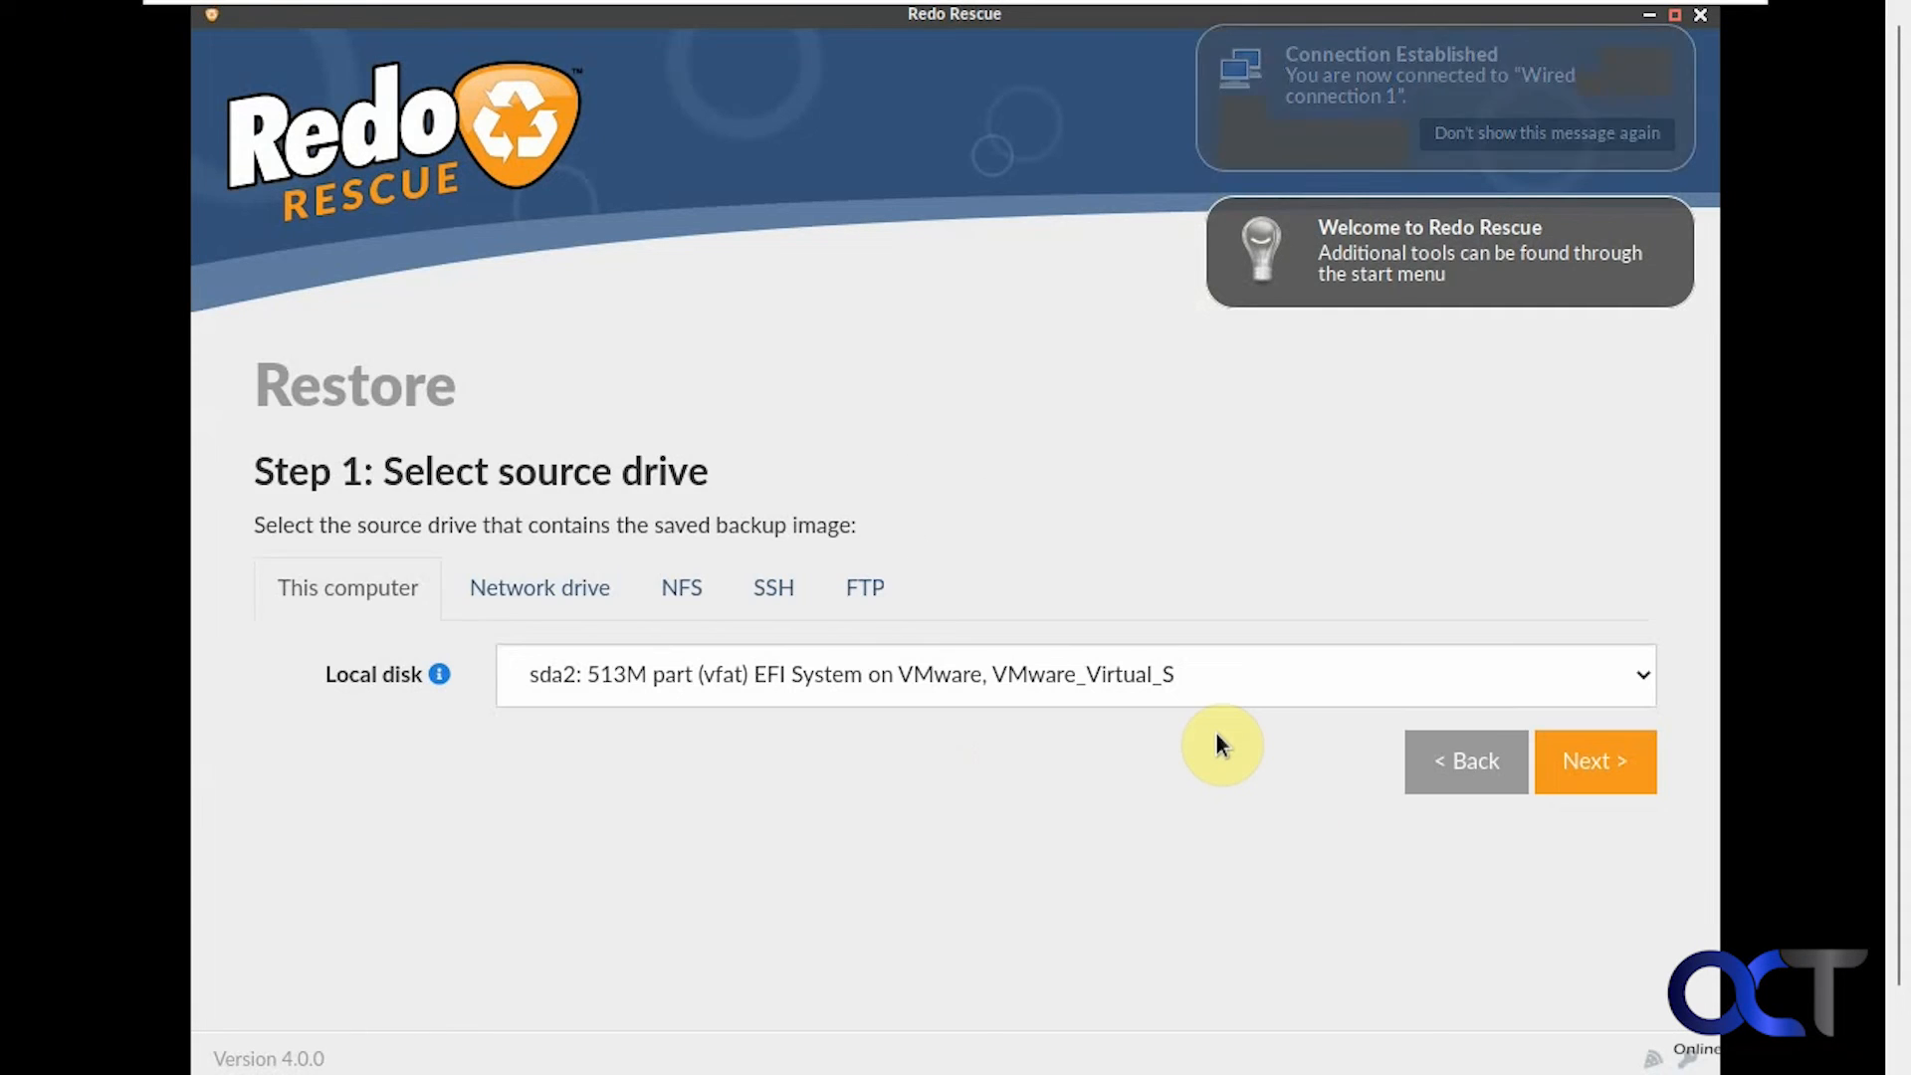
pyautogui.click(1641, 674)
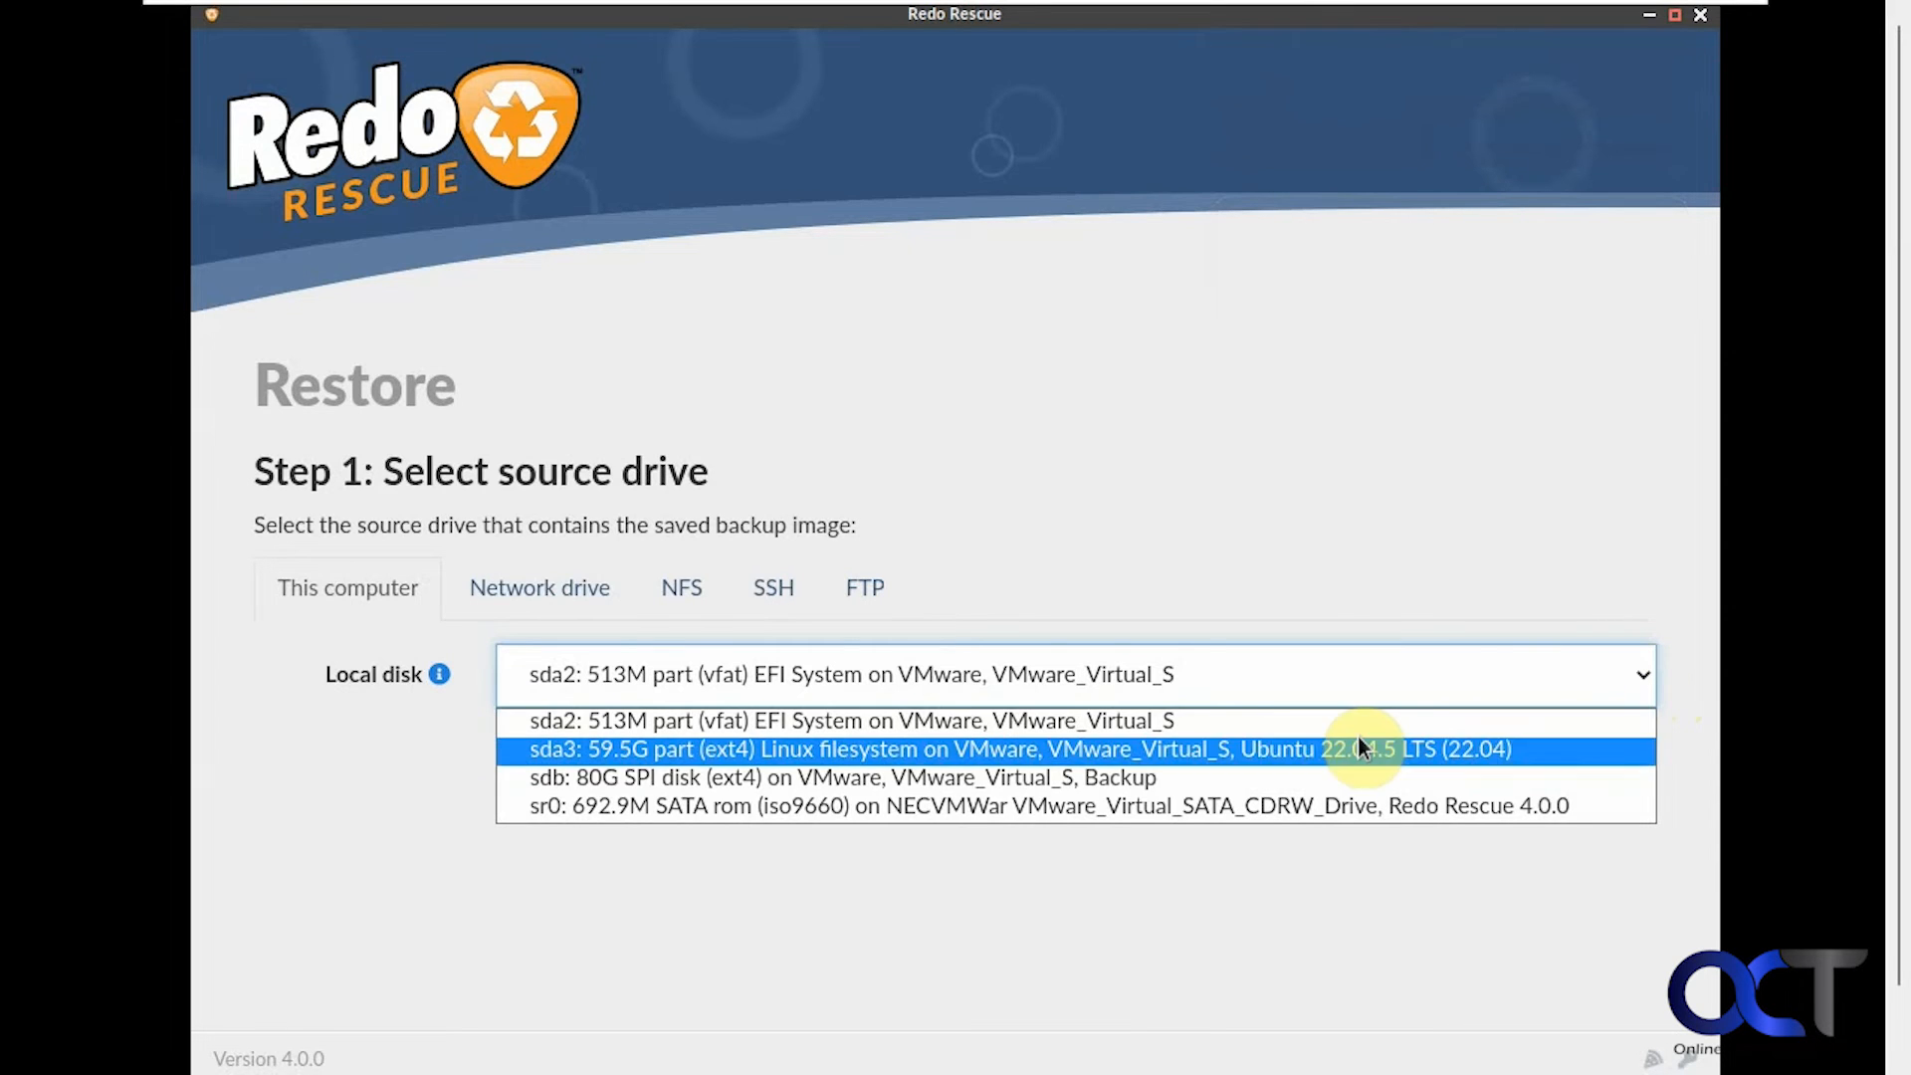
pyautogui.click(860, 778)
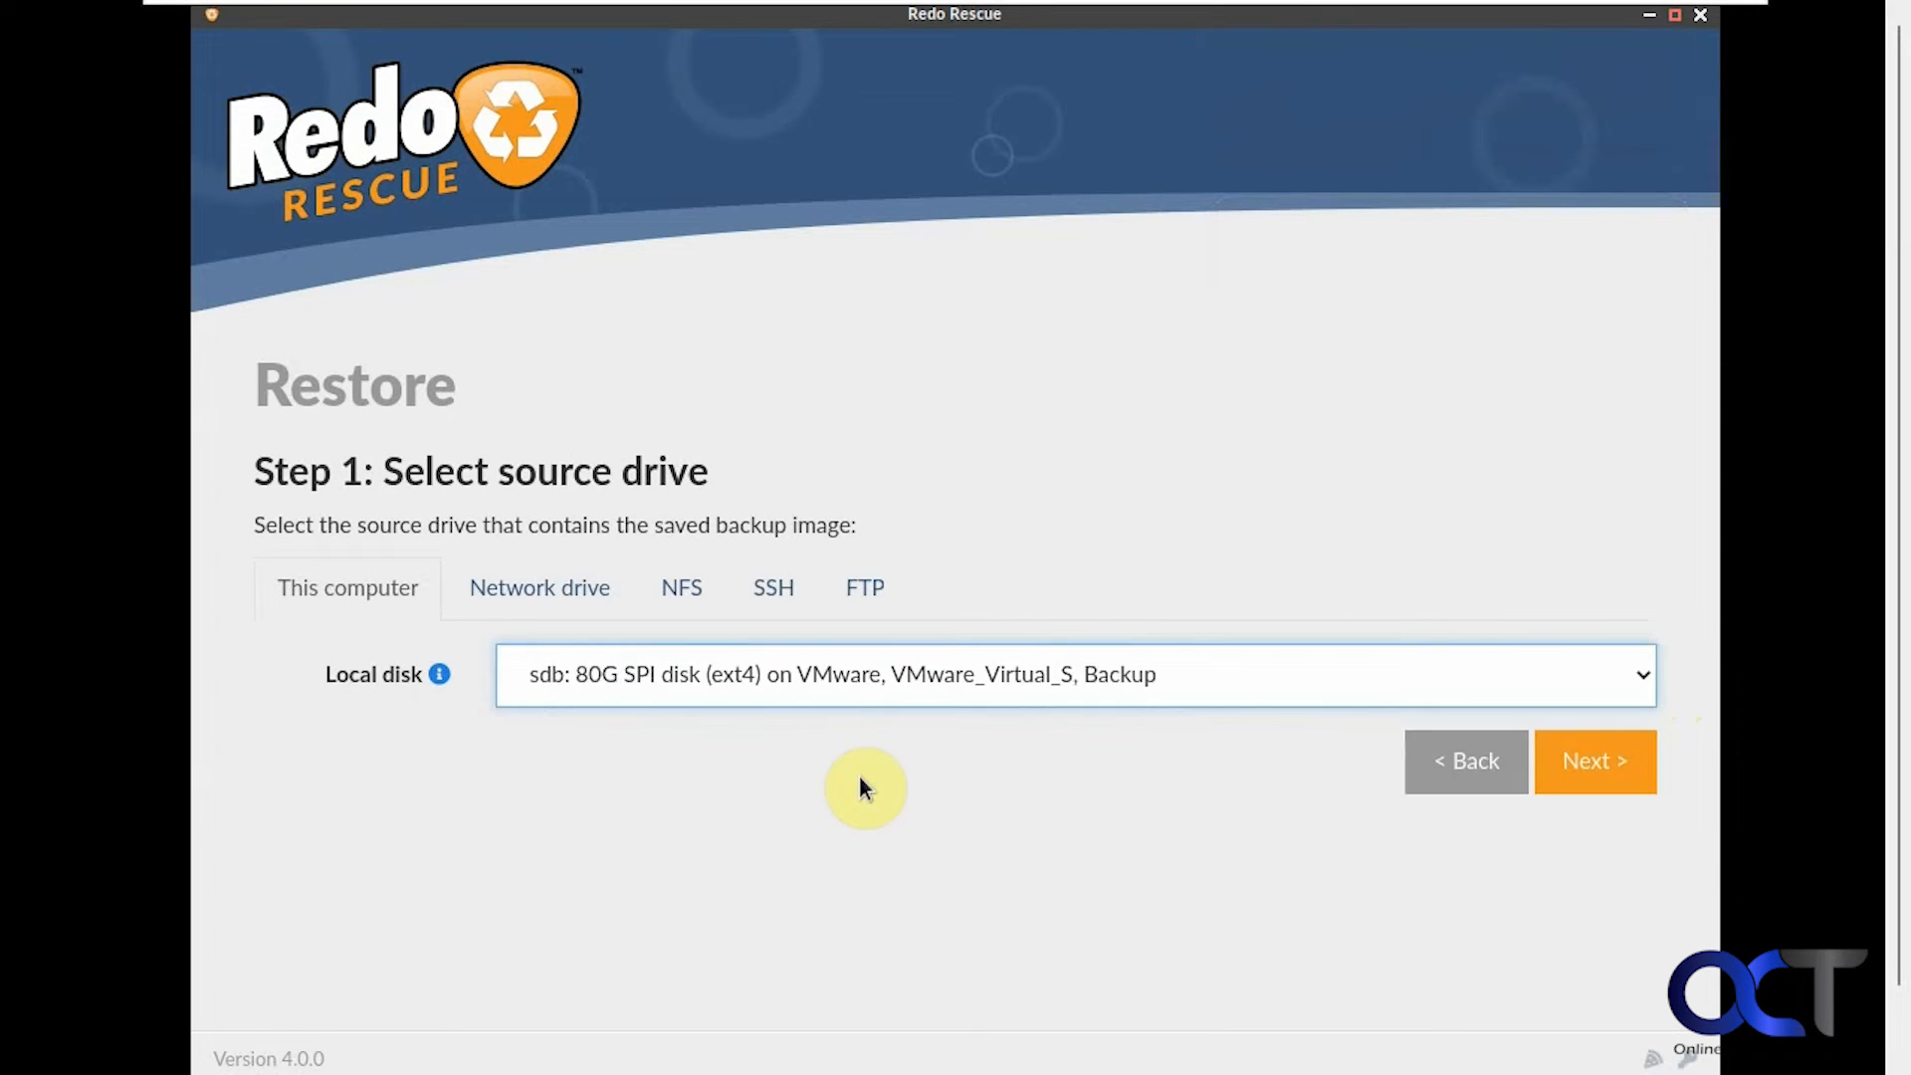
pyautogui.click(1569, 775)
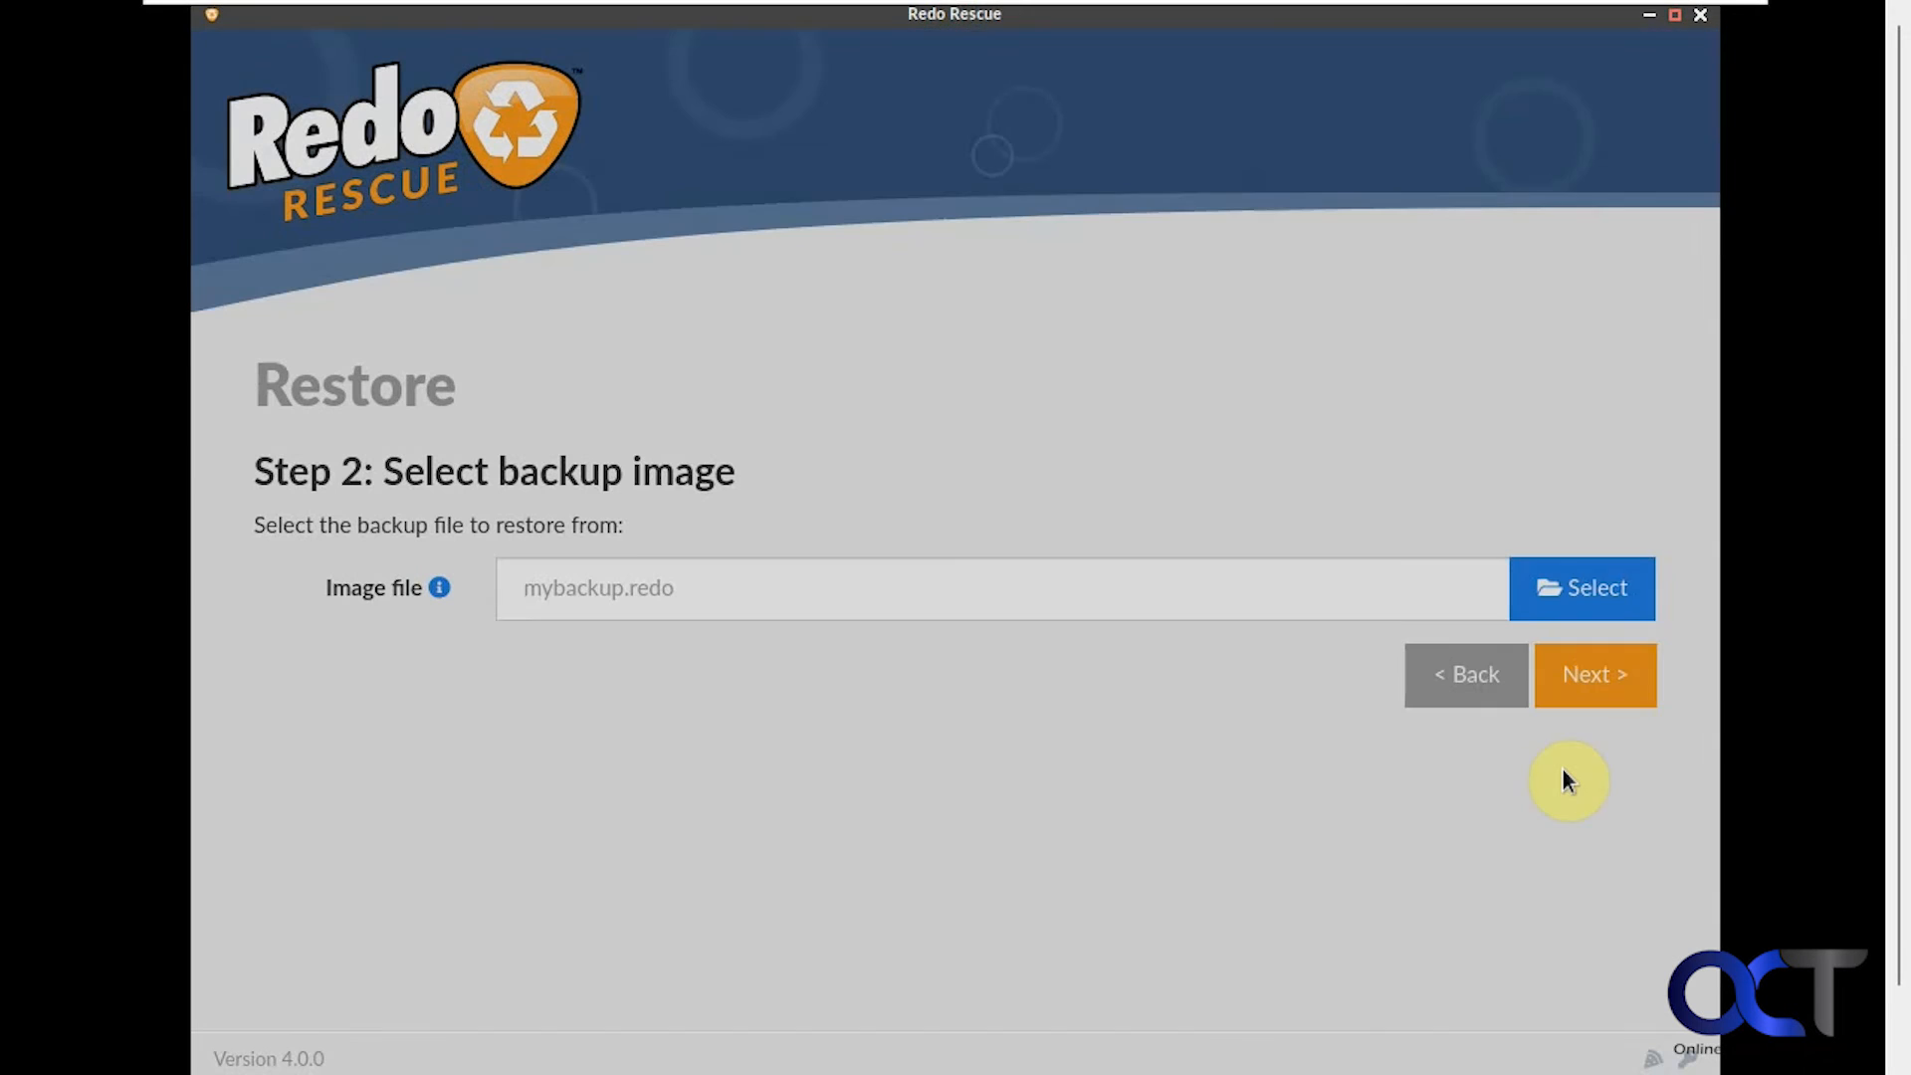
# Choose OS_Backup2.redo from the Backup folder as the image and accept the 60G disk sda as the restore target
pyautogui.click(1575, 602)
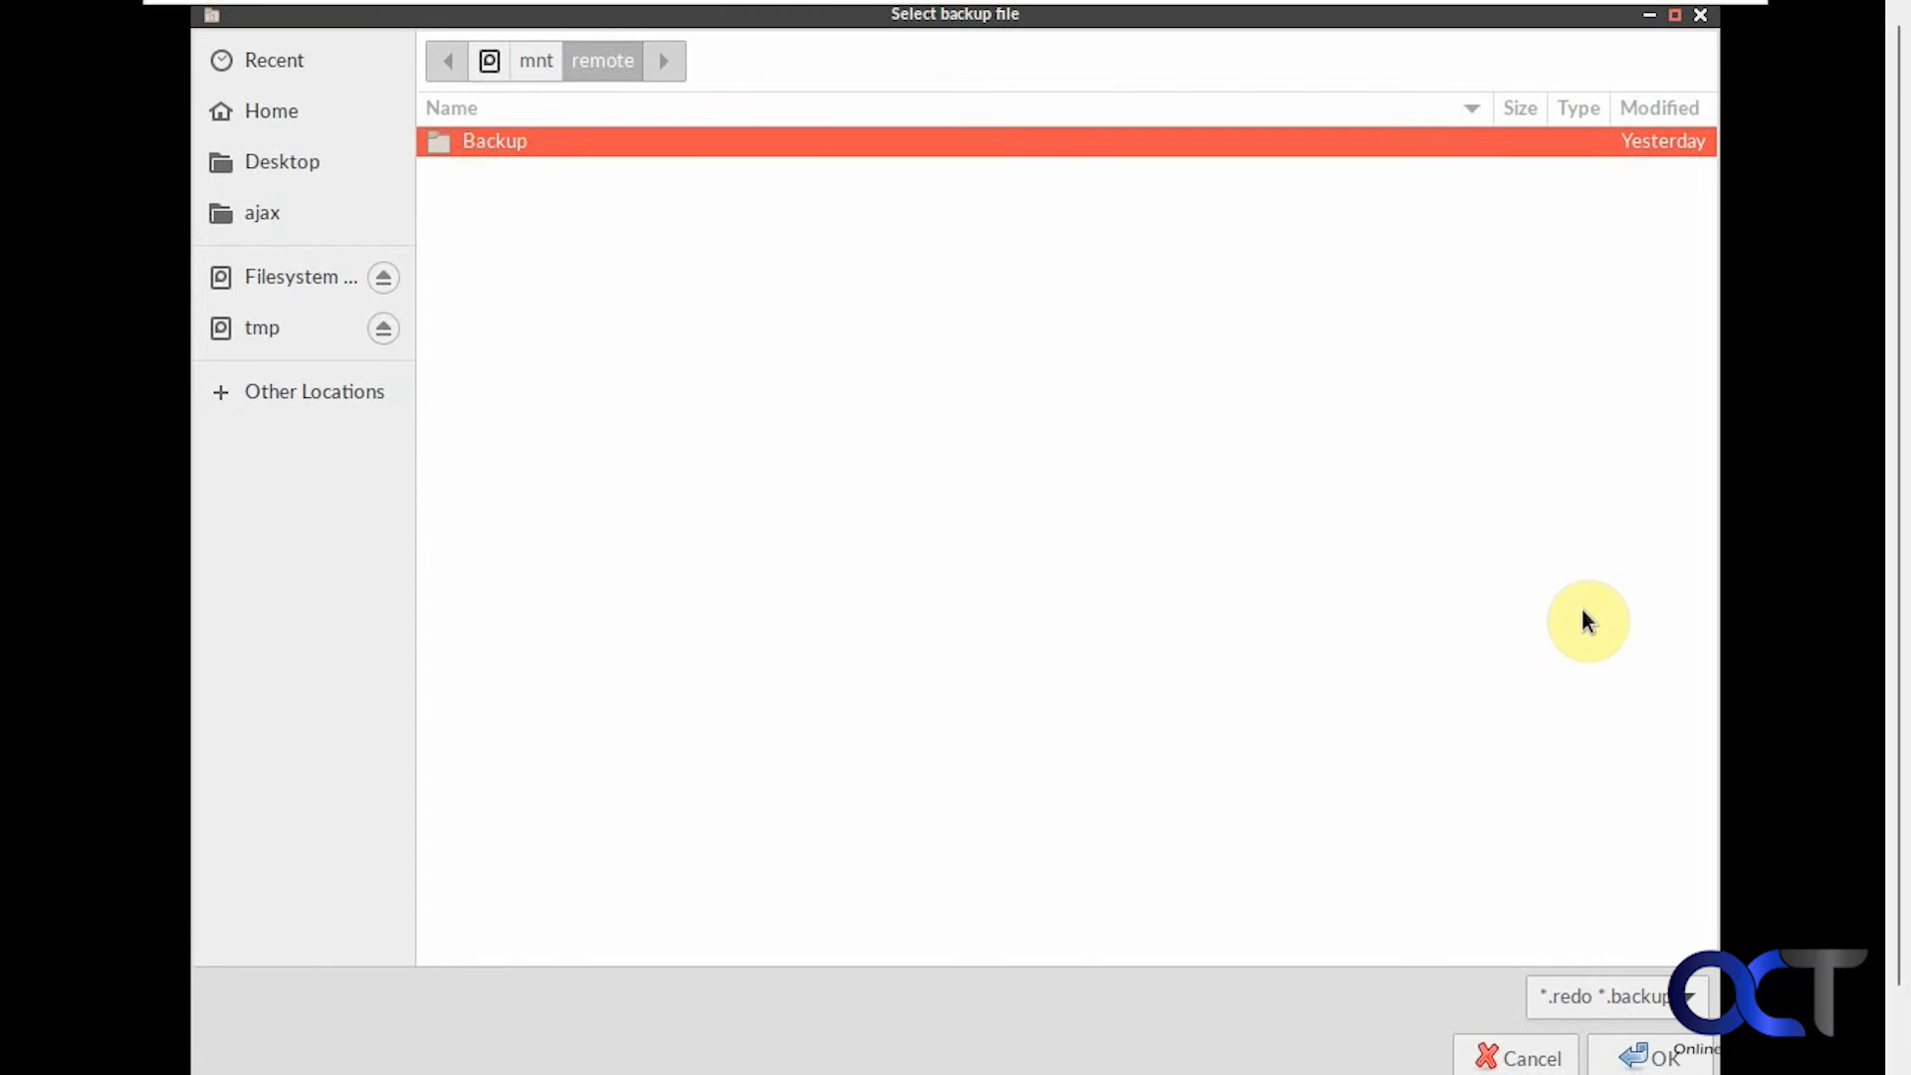
pyautogui.doubleClick(527, 141)
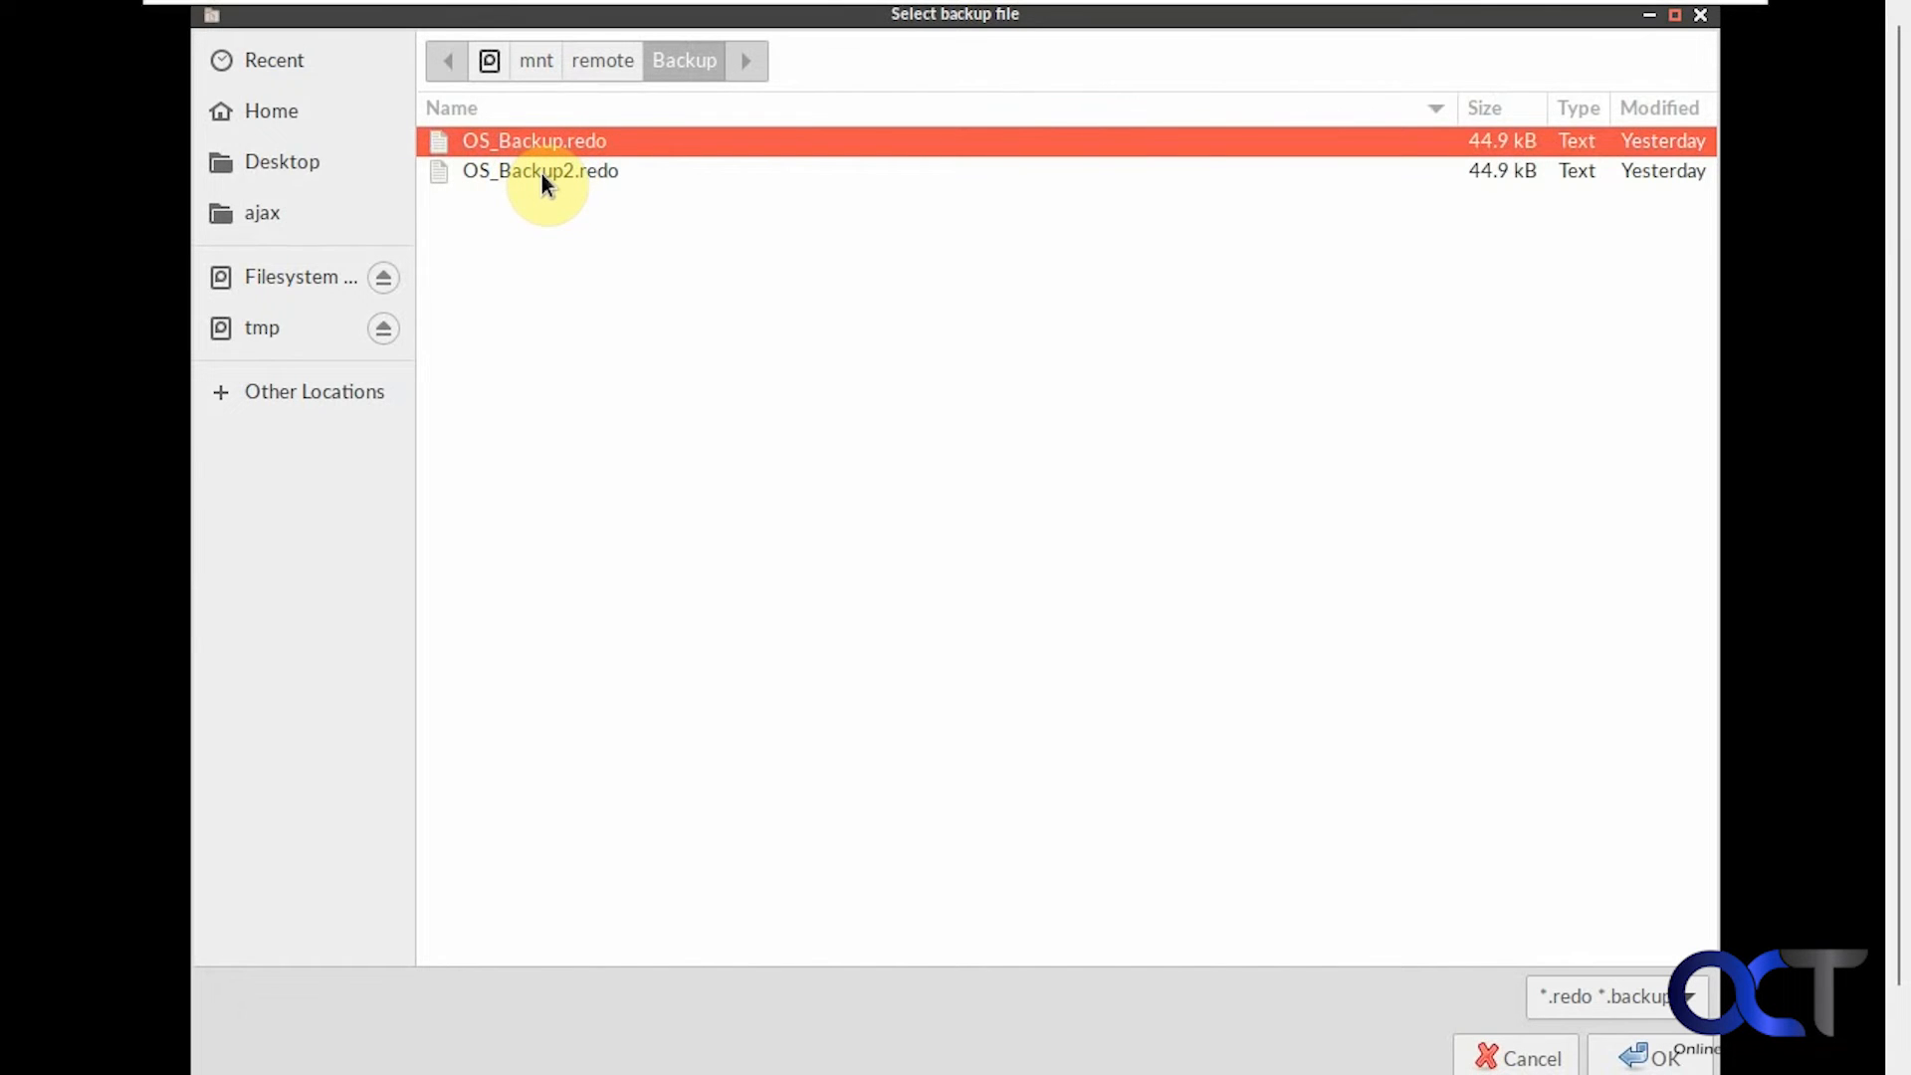
pyautogui.click(542, 175)
pyautogui.click(1623, 1055)
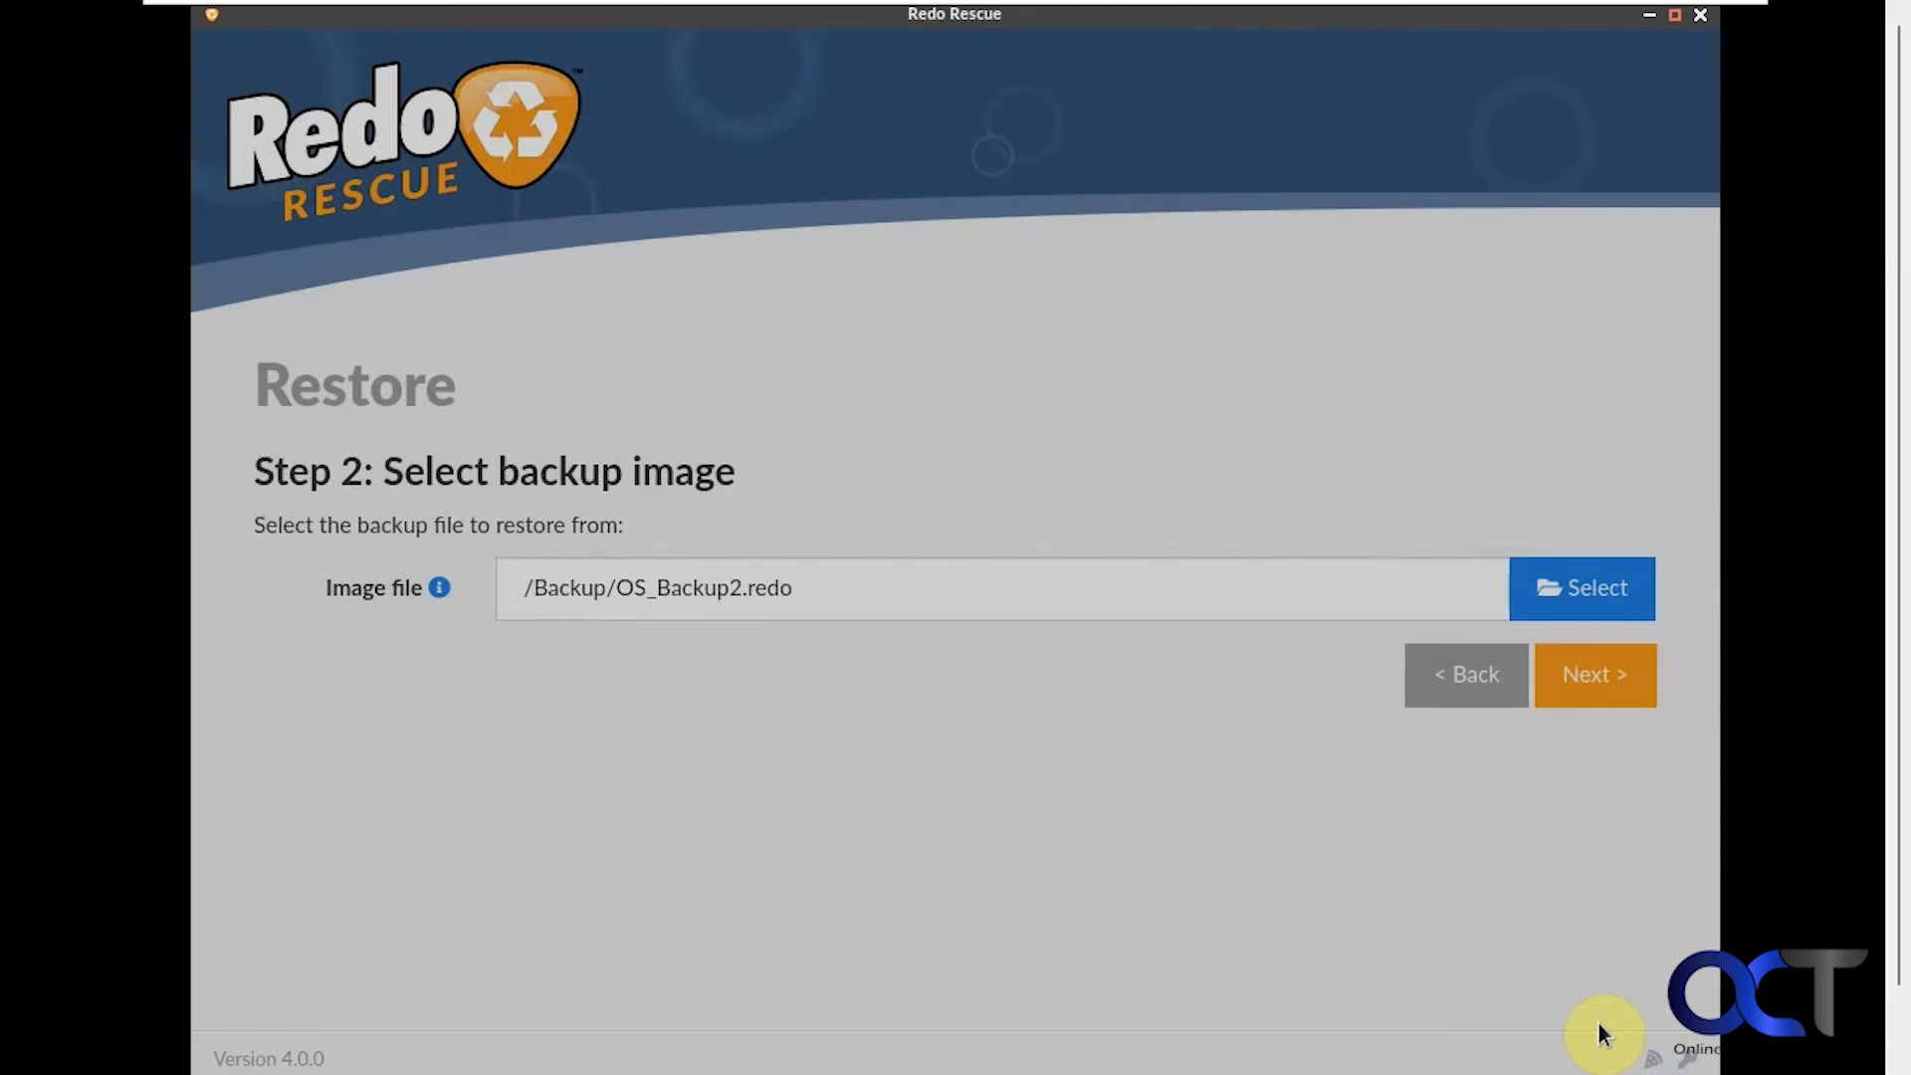
pyautogui.click(1597, 675)
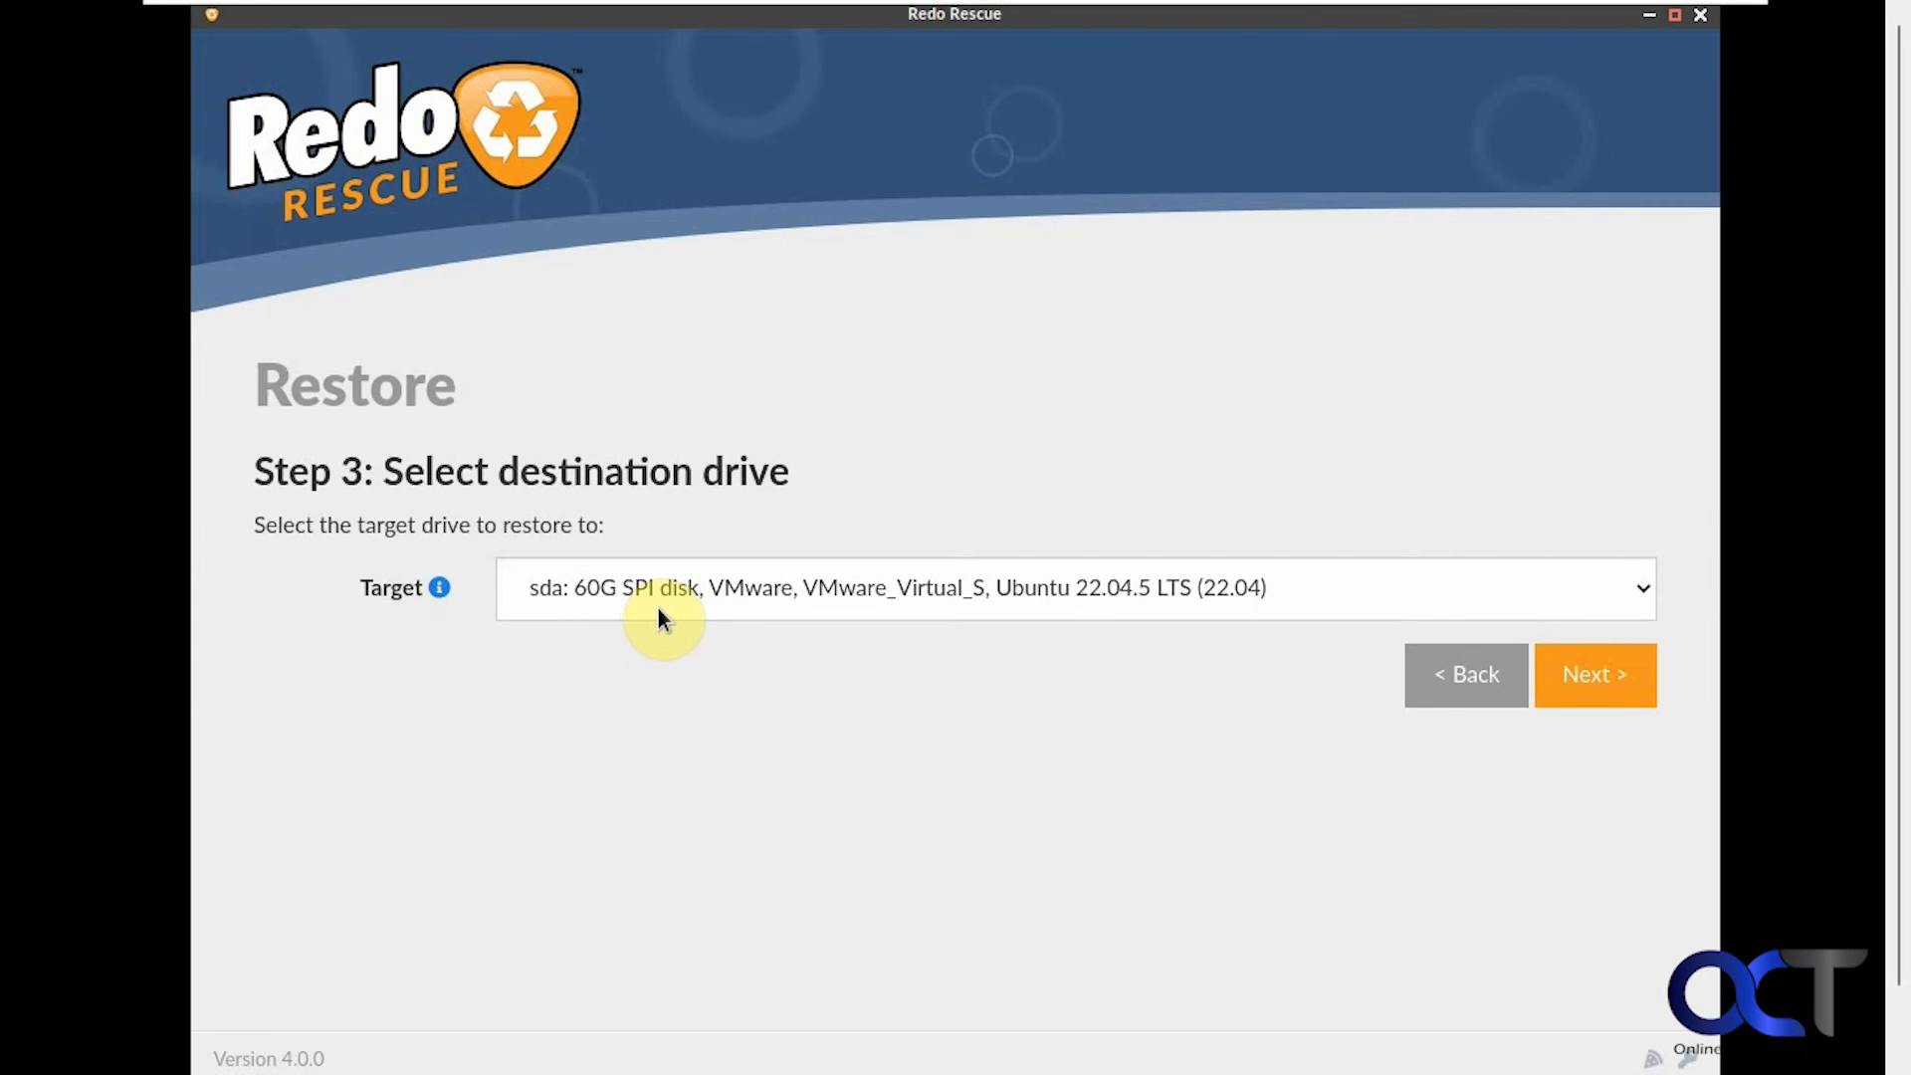
pyautogui.click(1568, 685)
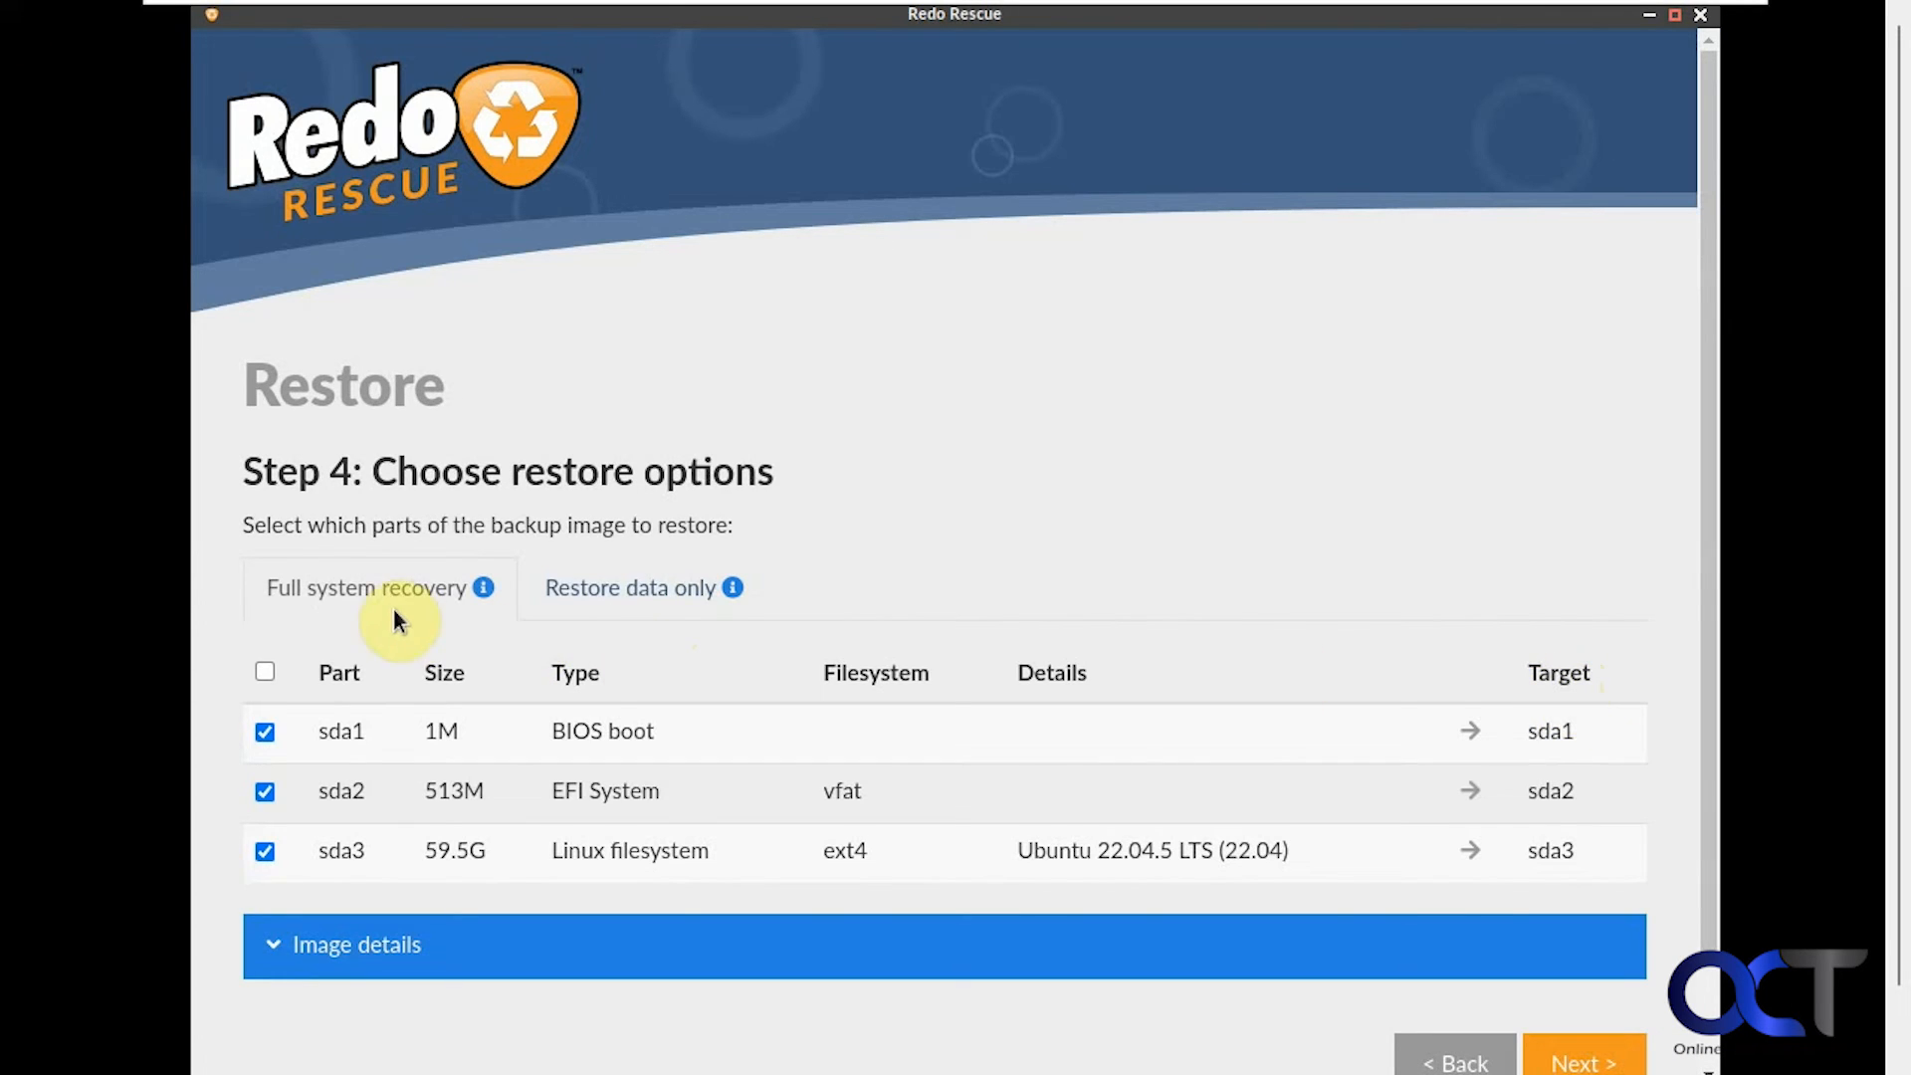
# Review the Restore data only options, return to Full system recovery, and examine the image details before collapsing them
pyautogui.click(595, 597)
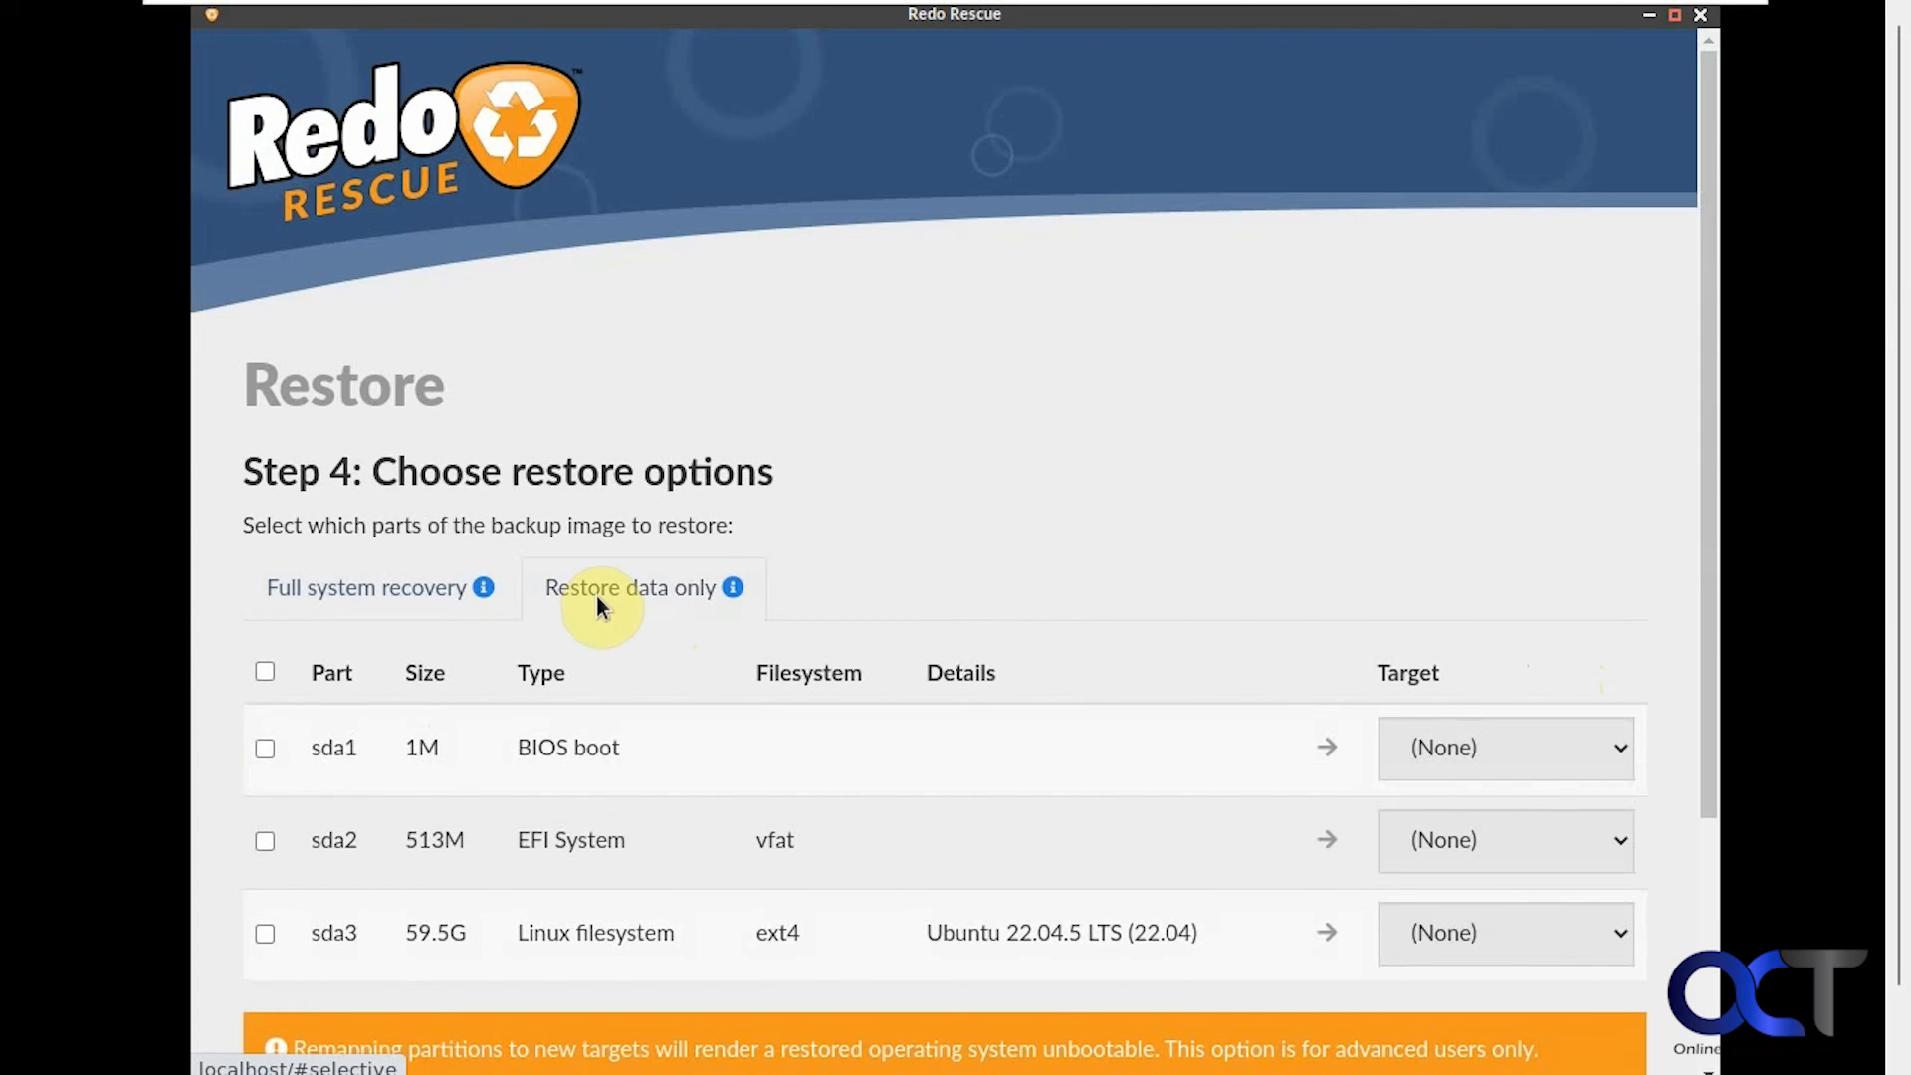
pyautogui.scroll(-1, 876, 736)
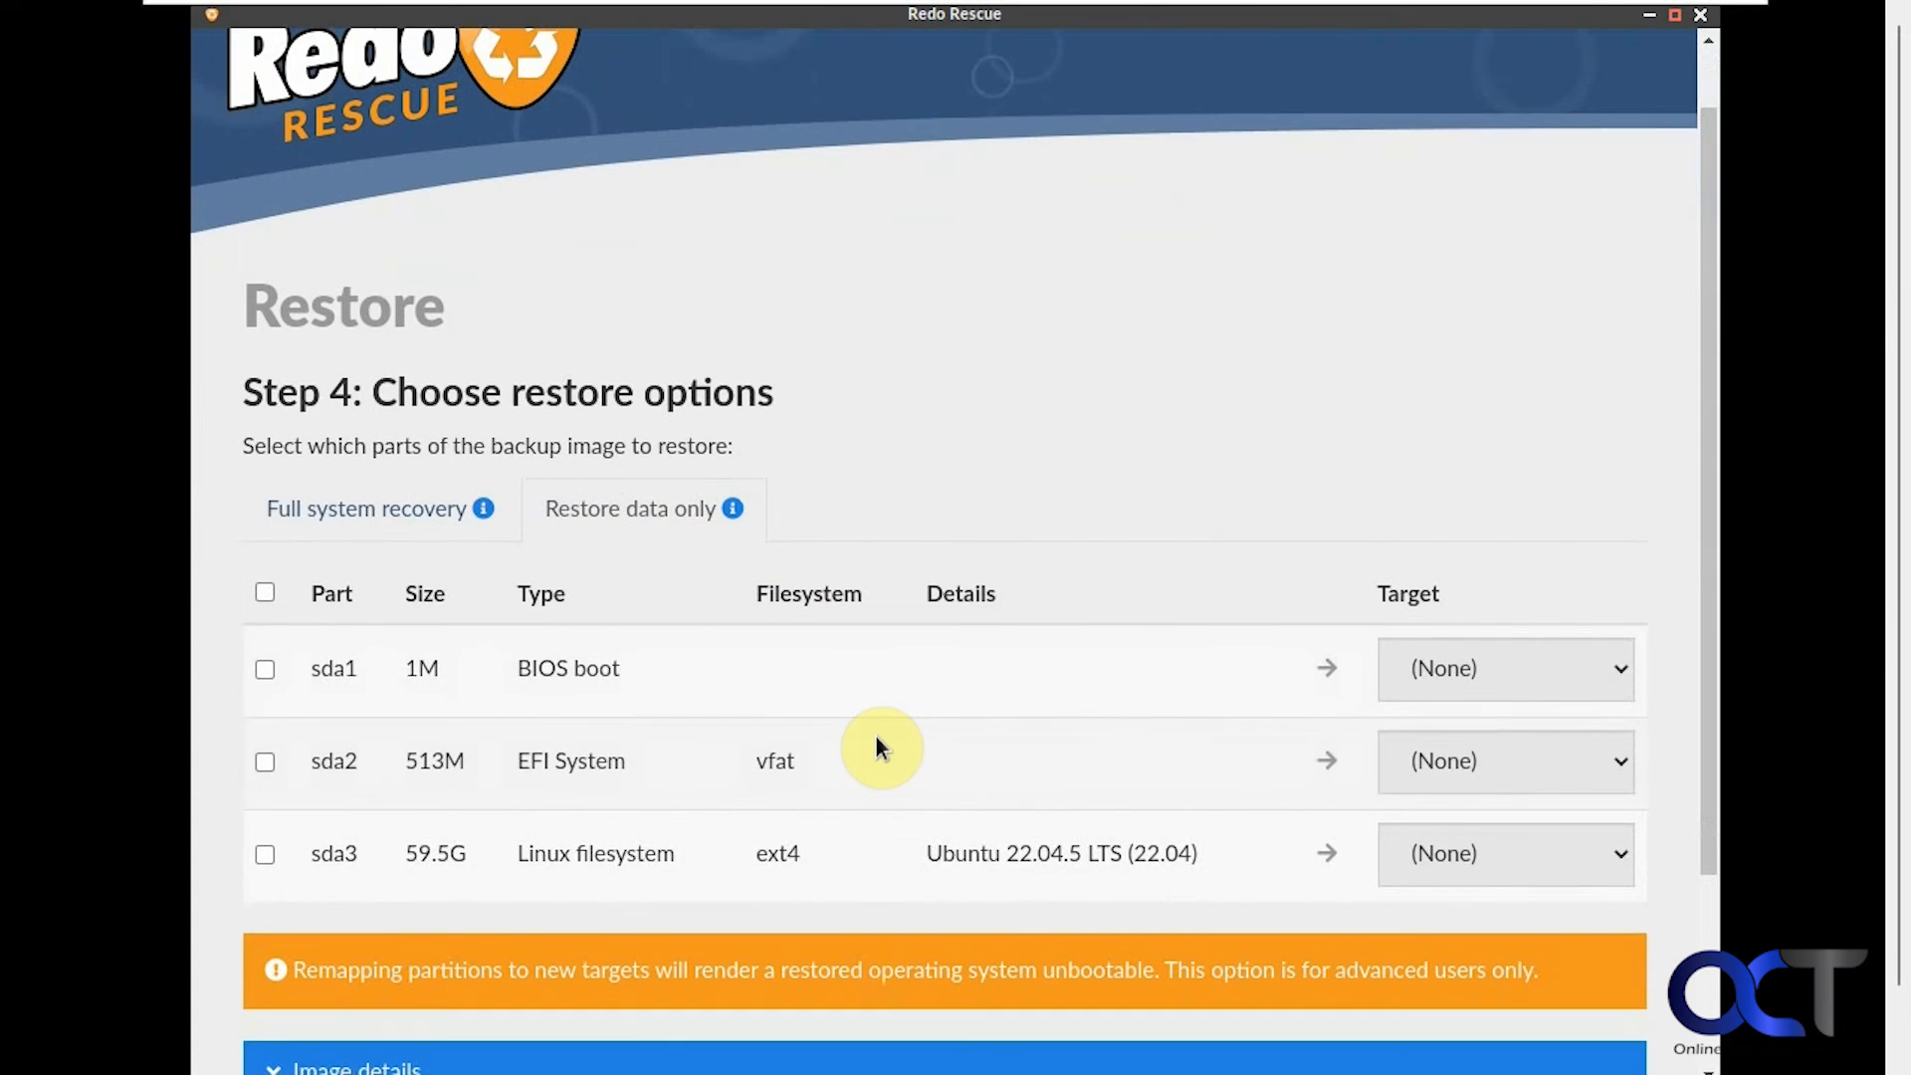
pyautogui.scroll(1, 876, 742)
pyautogui.click(388, 595)
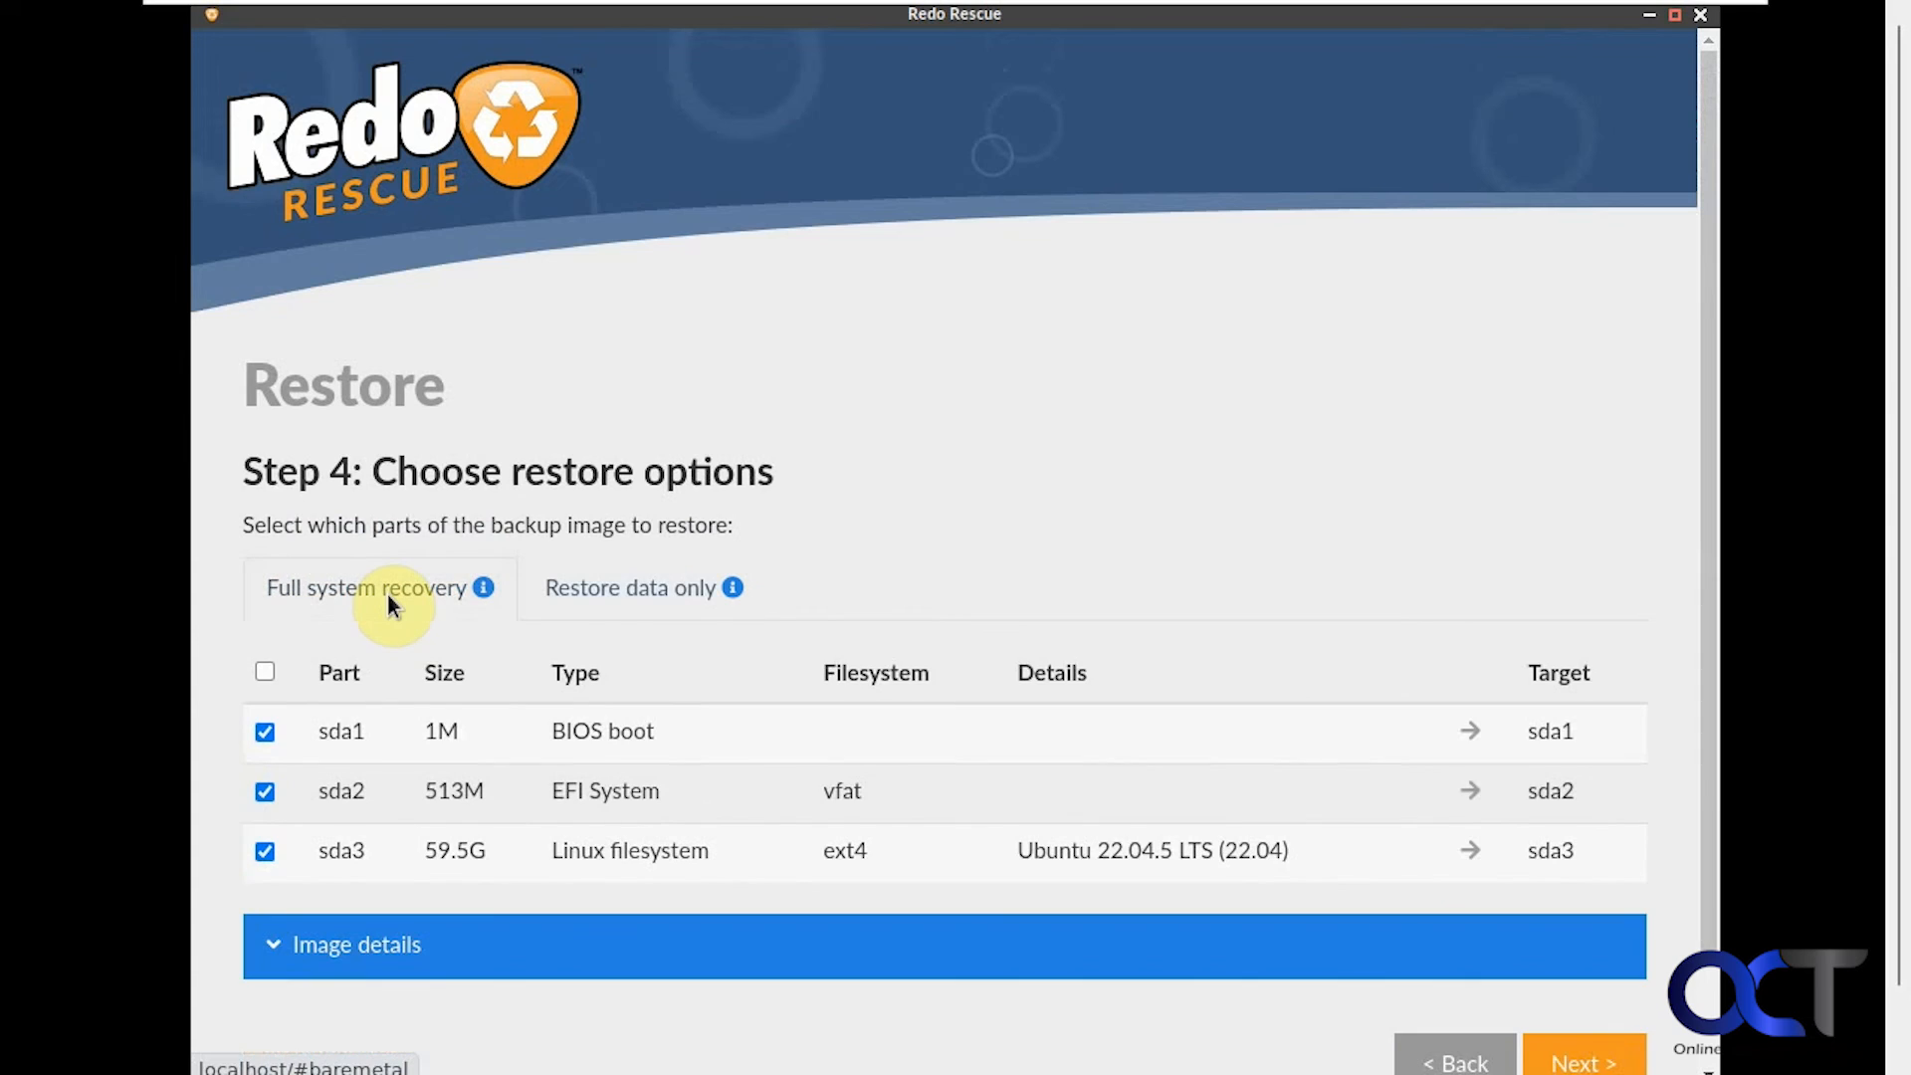
pyautogui.click(320, 944)
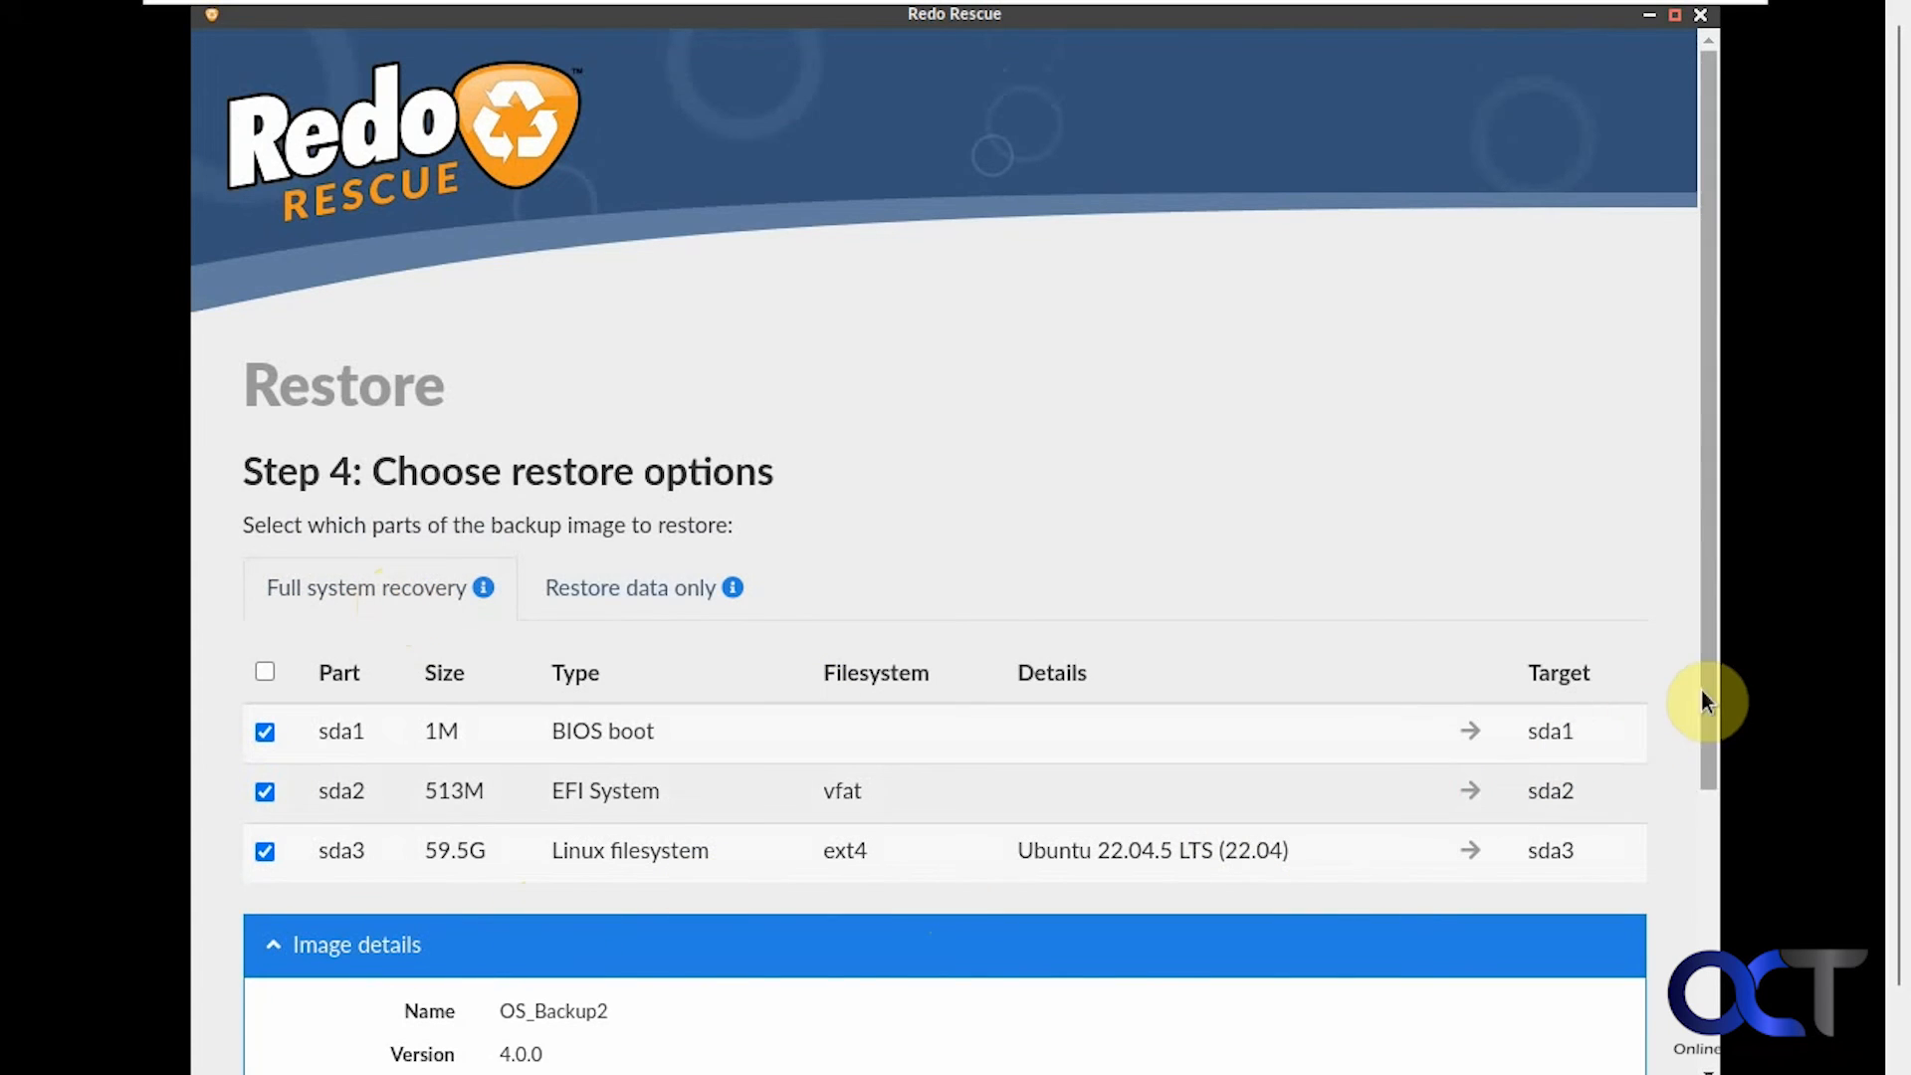
pyautogui.moveTo(1702, 691); pyautogui.dragTo(1706, 509)
pyautogui.scroll(-1, 279, 862)
pyautogui.click(273, 868)
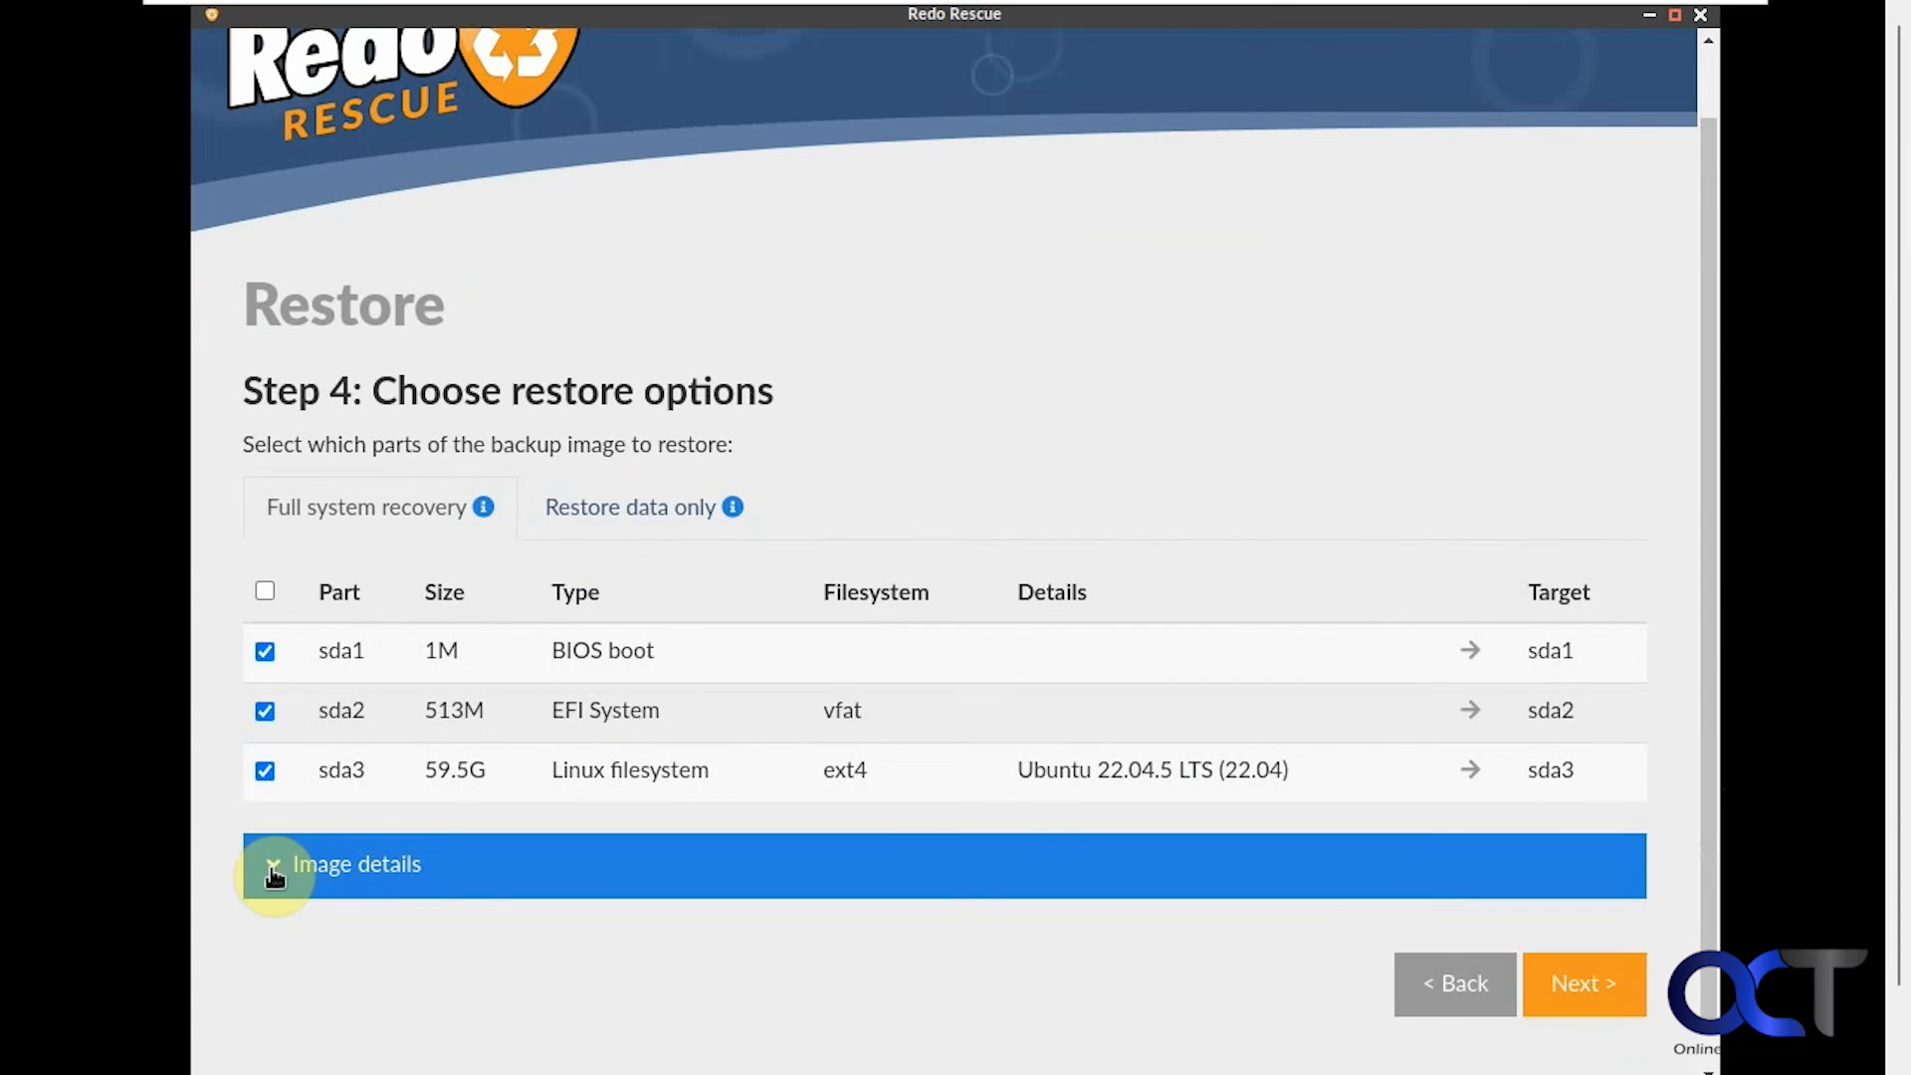
# Run the full system recovery of sda1, sda2 and sda3, agree to overwrite existing data, and exit the wizard on completion
pyautogui.click(1583, 984)
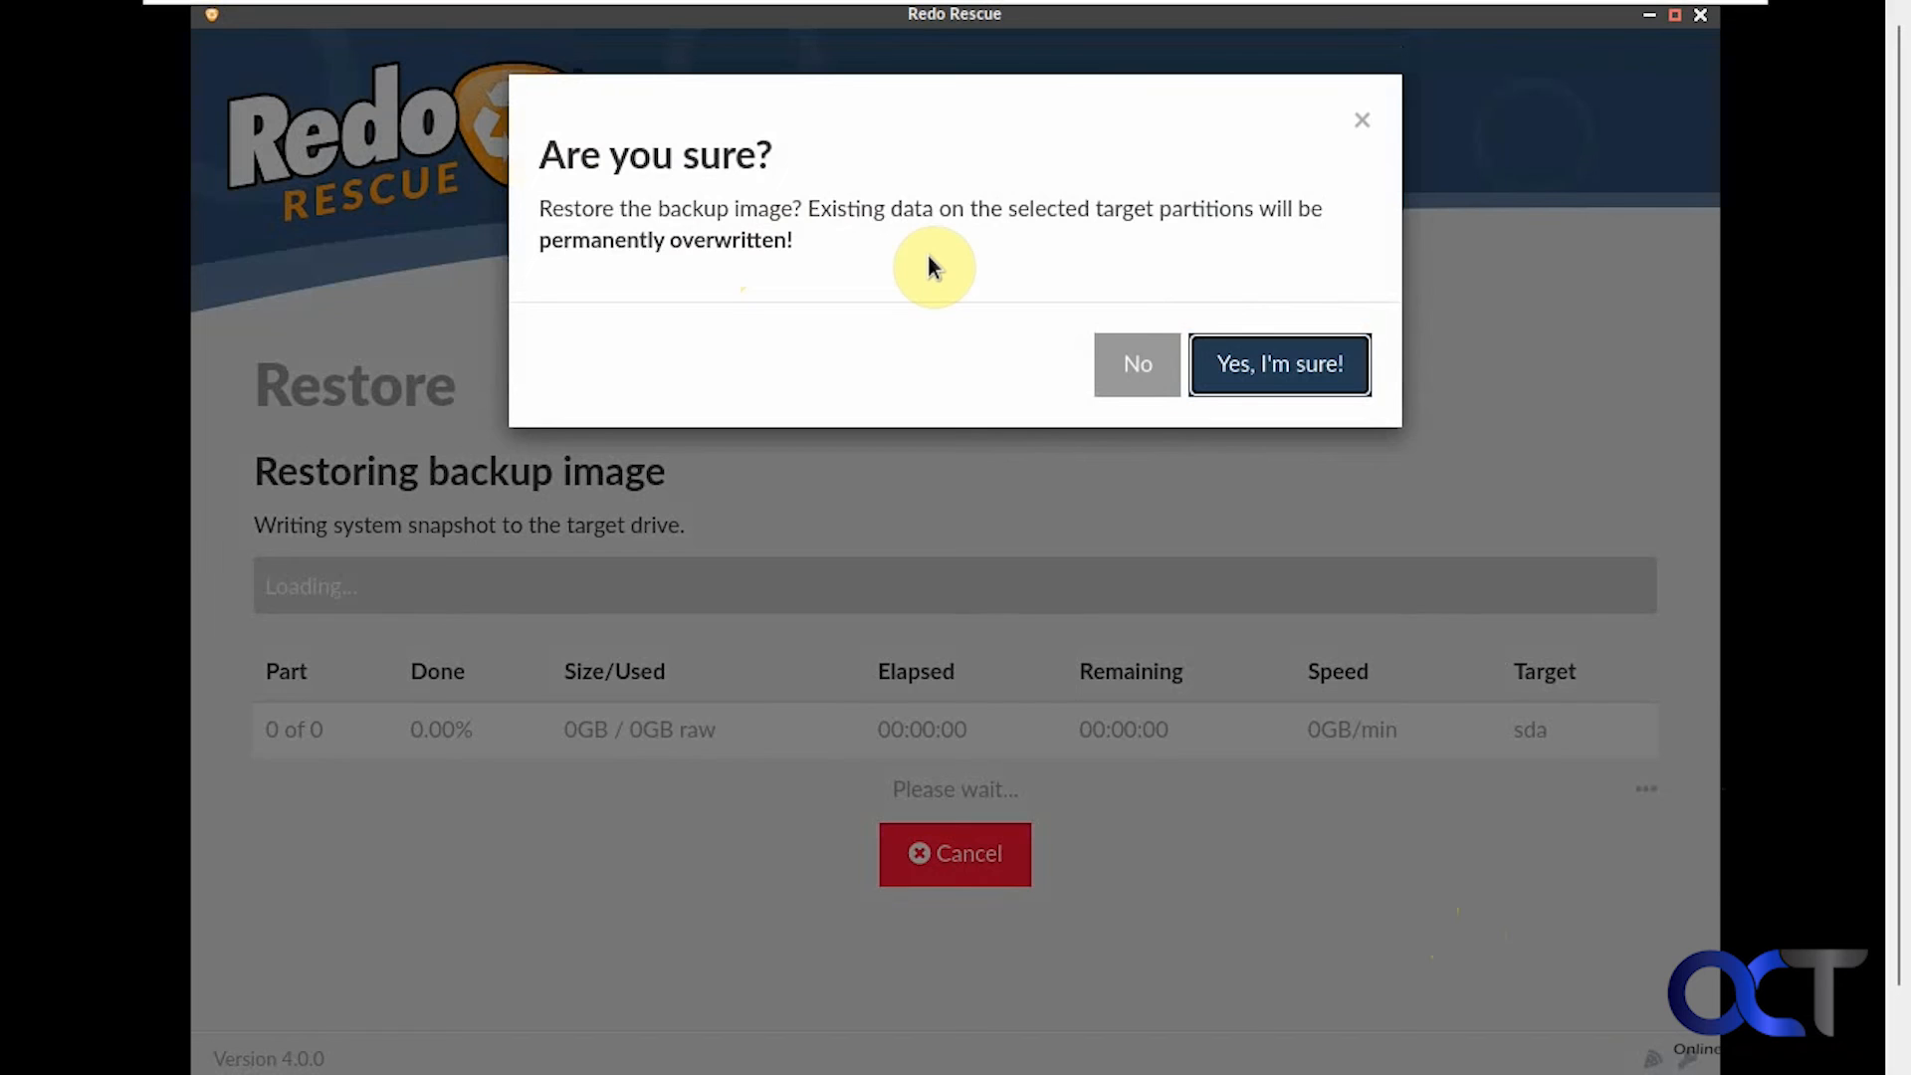
pyautogui.click(1237, 364)
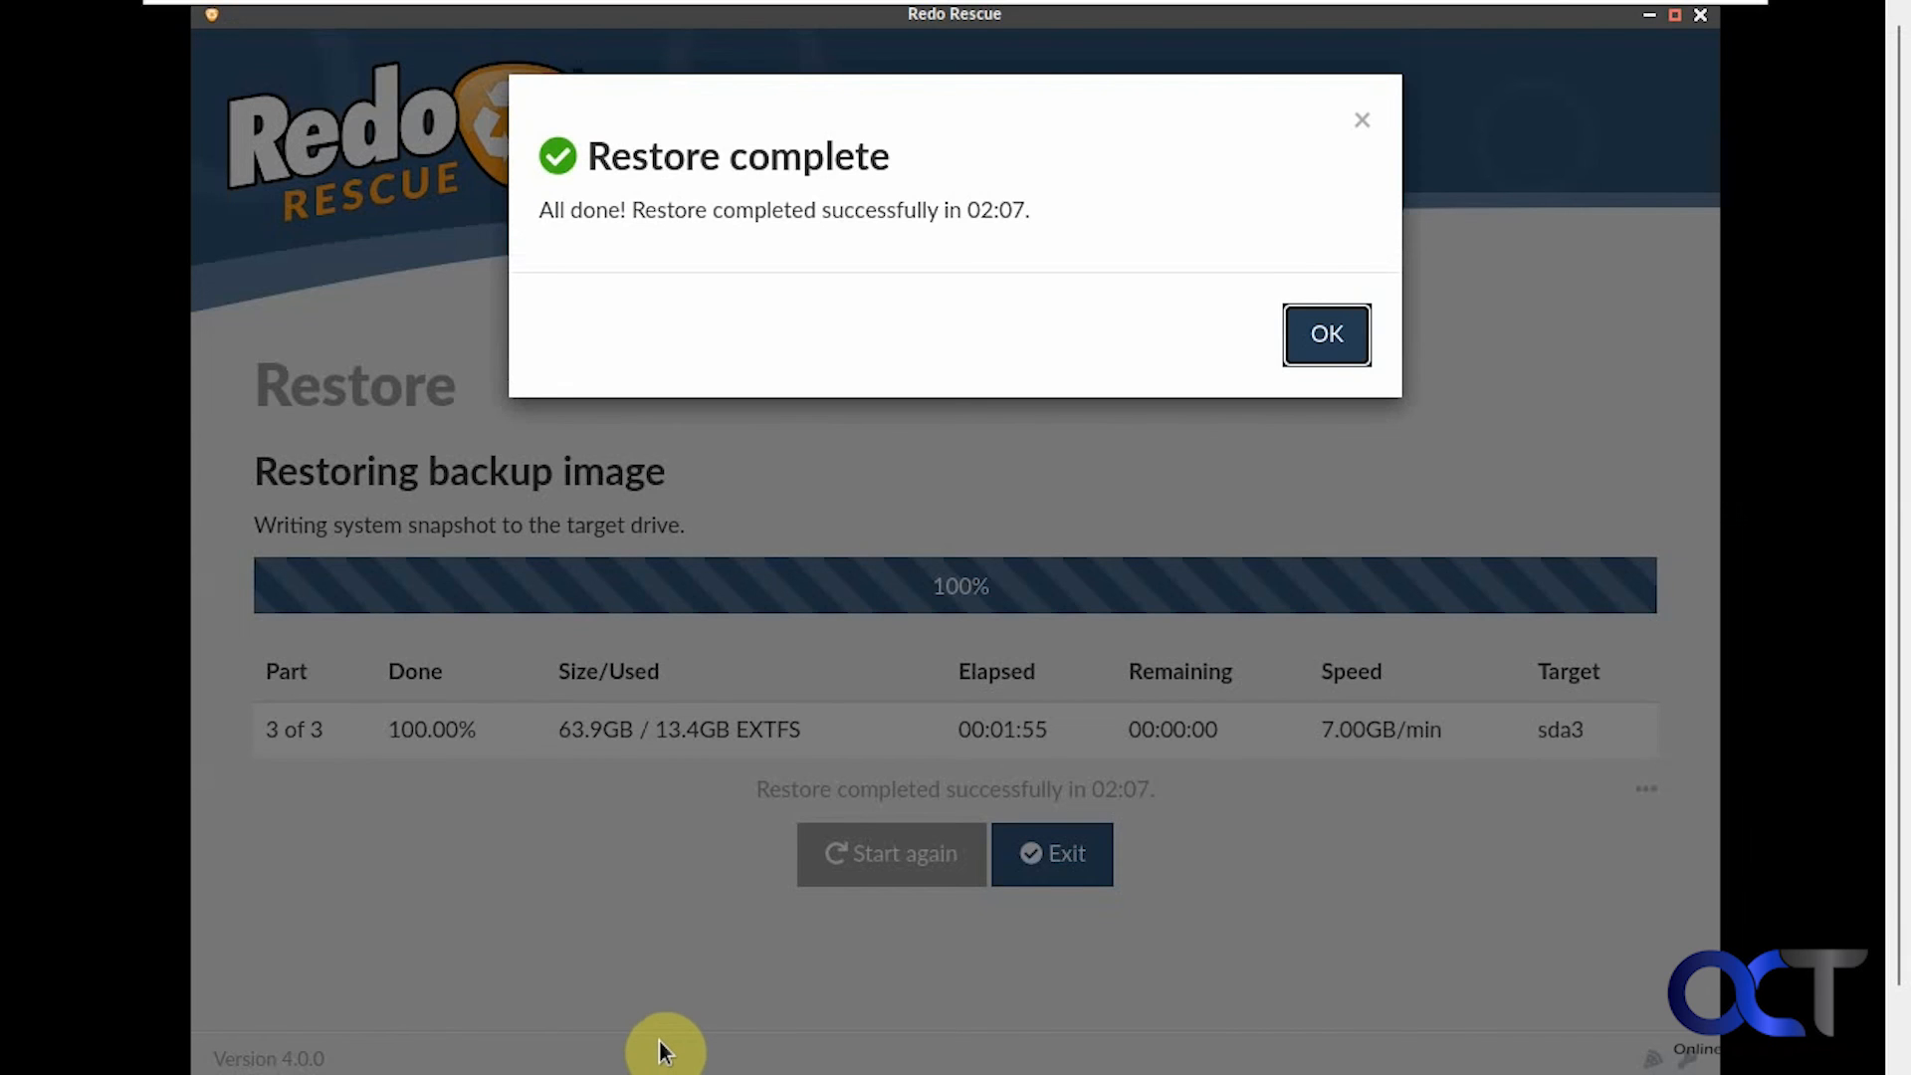
pyautogui.click(1352, 347)
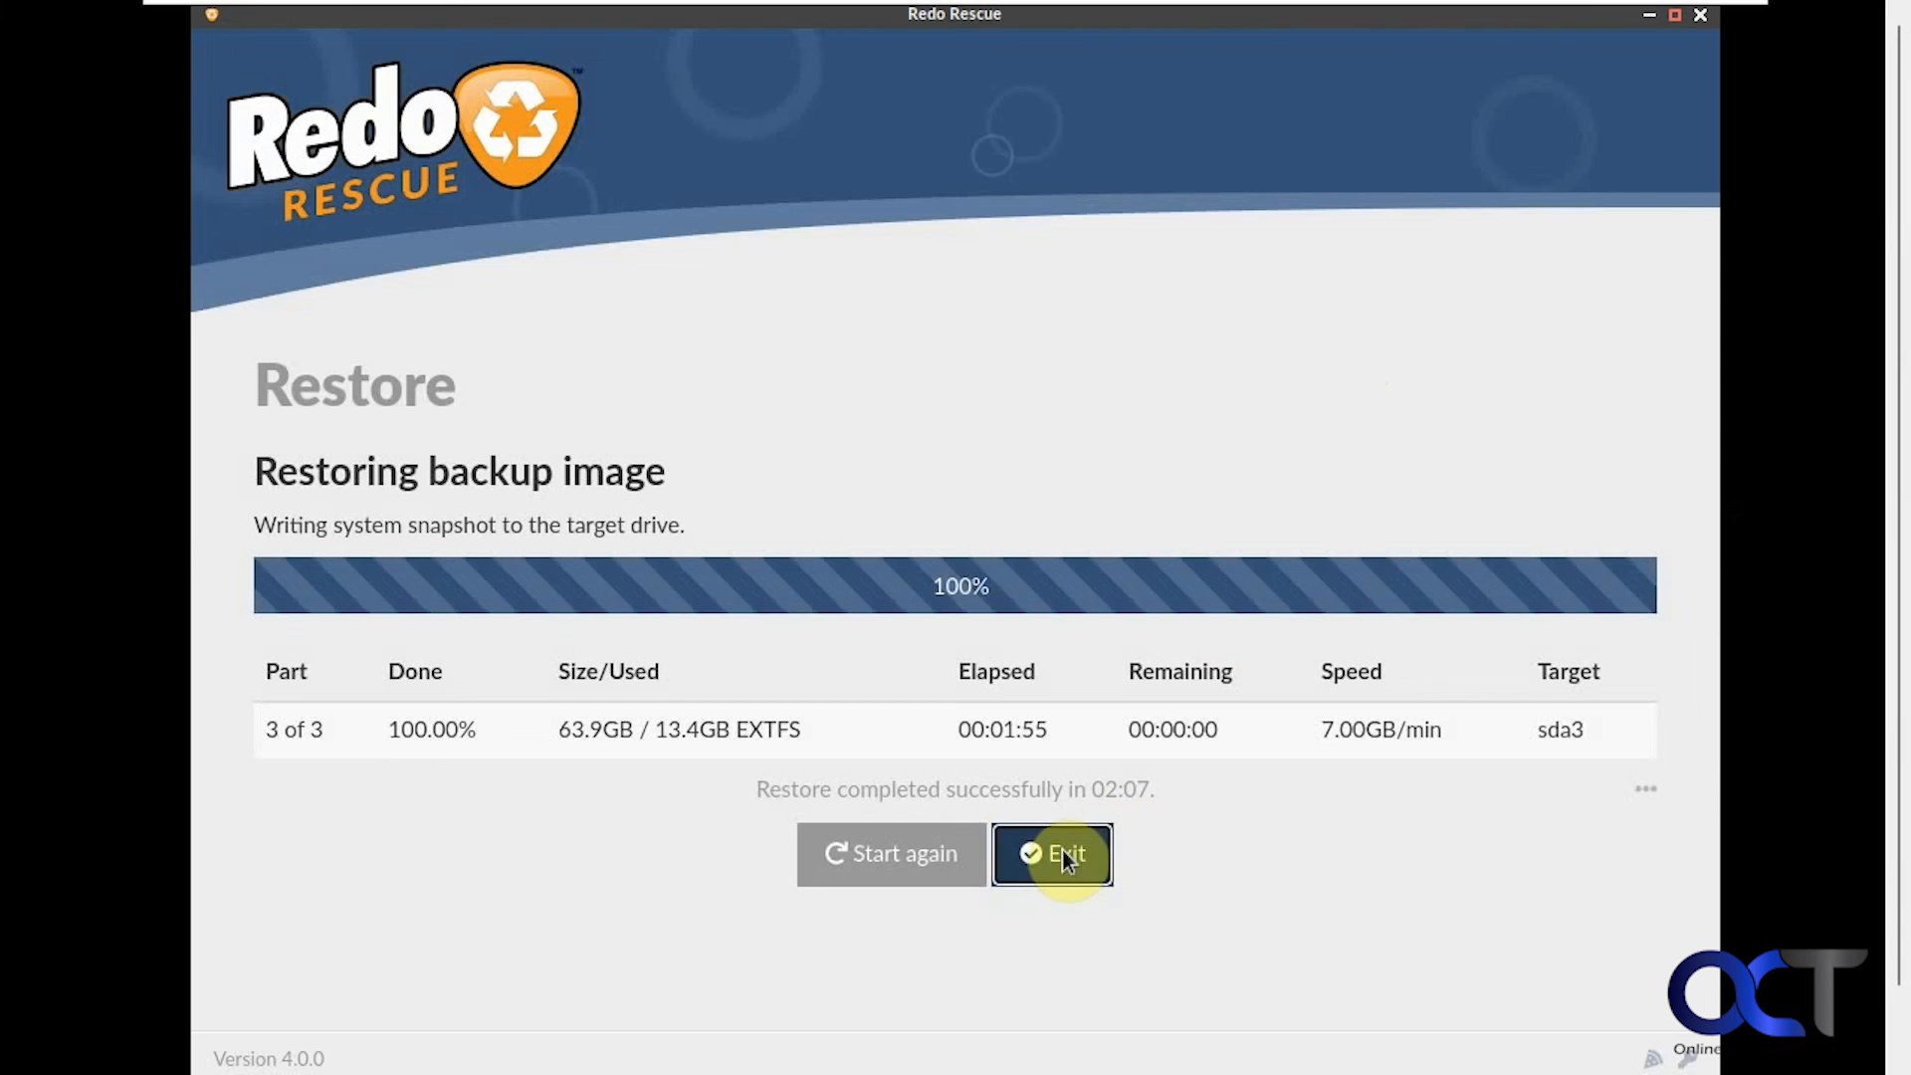
pyautogui.click(1062, 854)
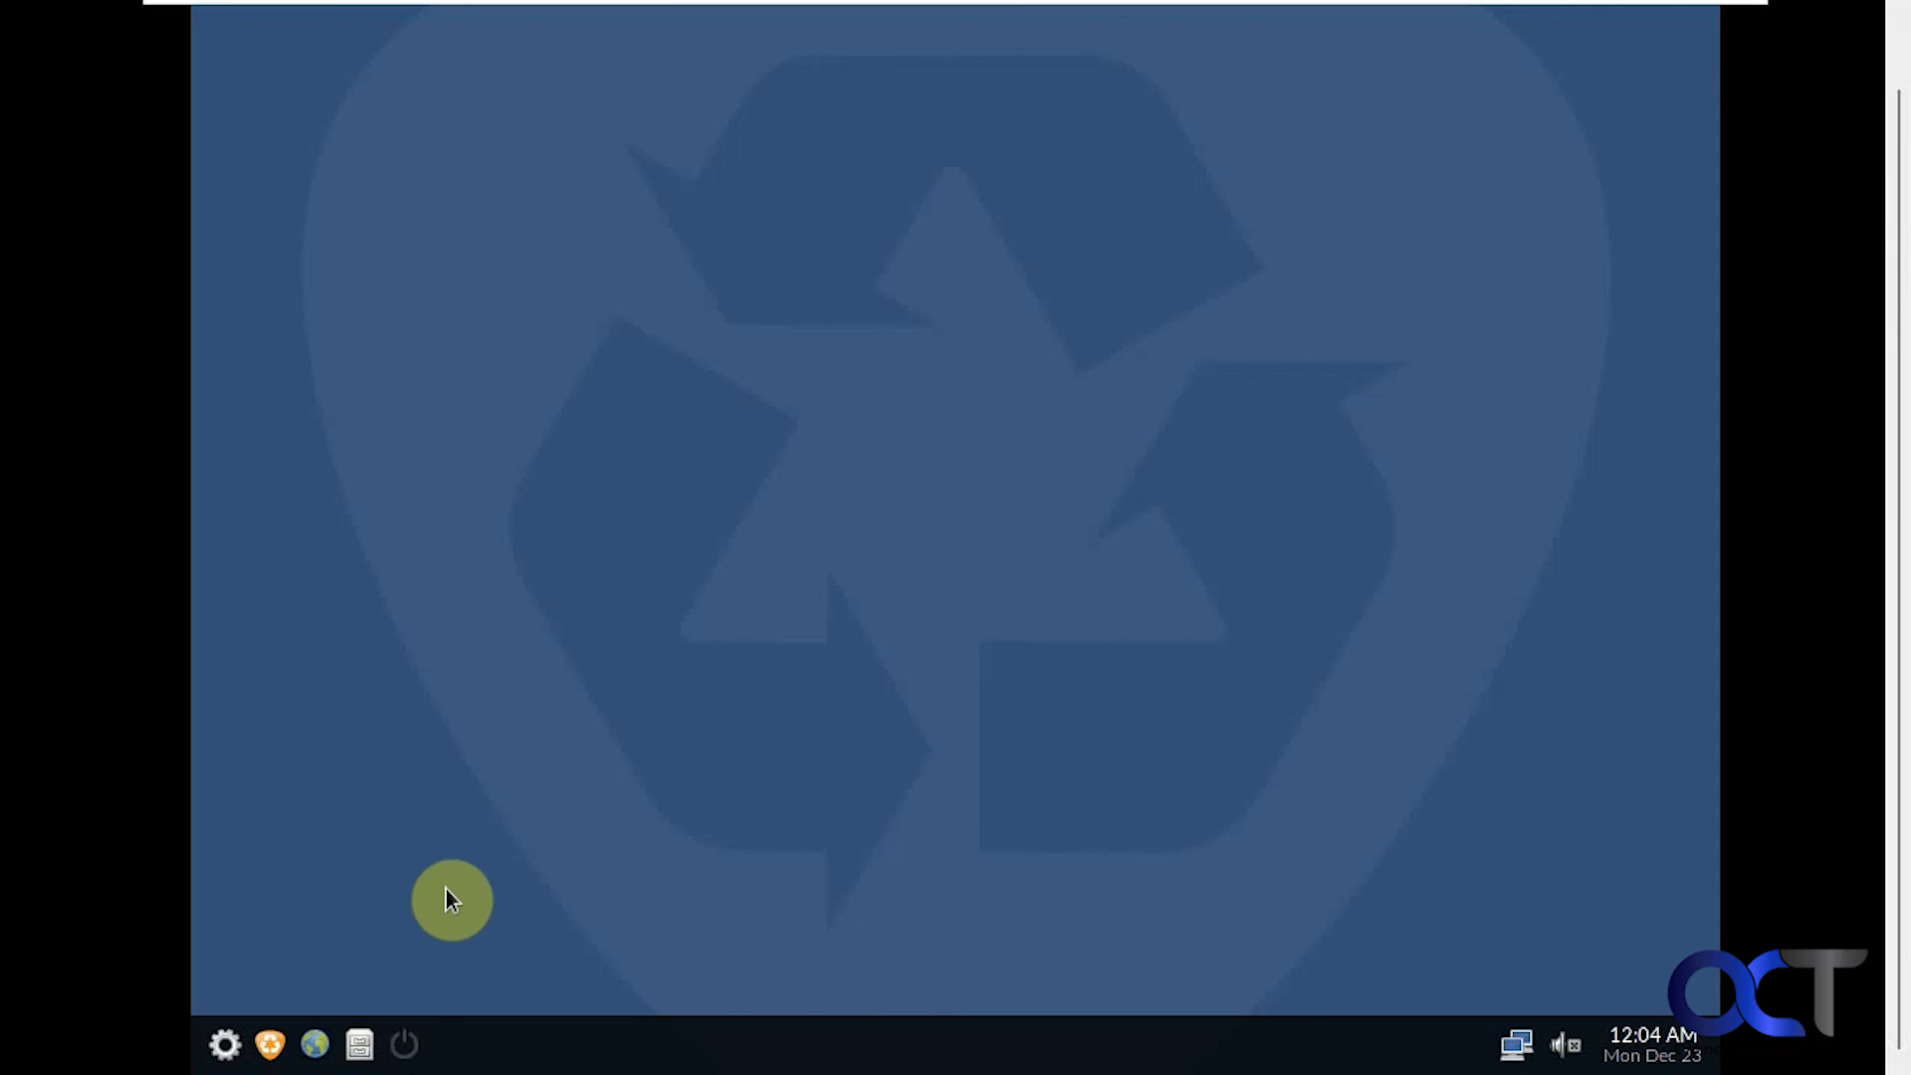
# Leave the rescue environment, return to the restored Ubuntu desktop, and open the Backup folder on the backup drive
pyautogui.click(405, 1042)
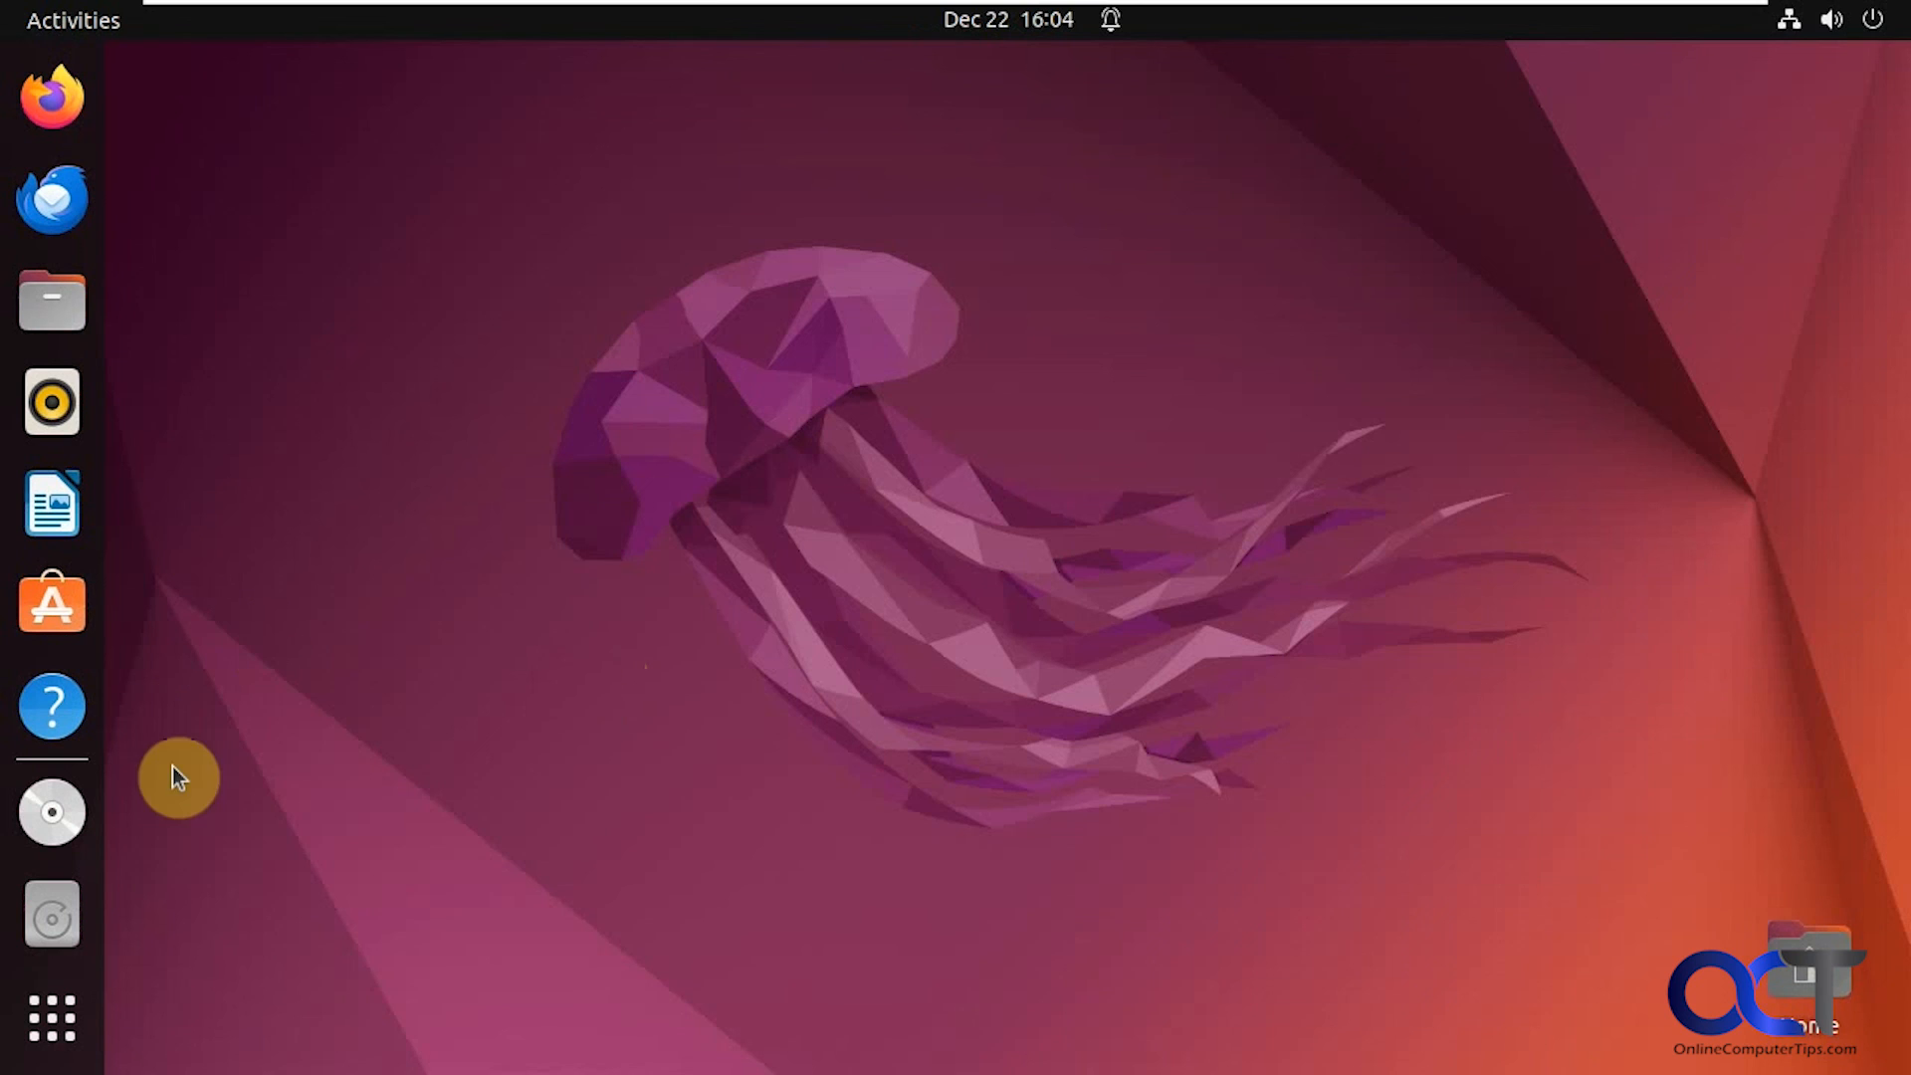
pyautogui.click(53, 908)
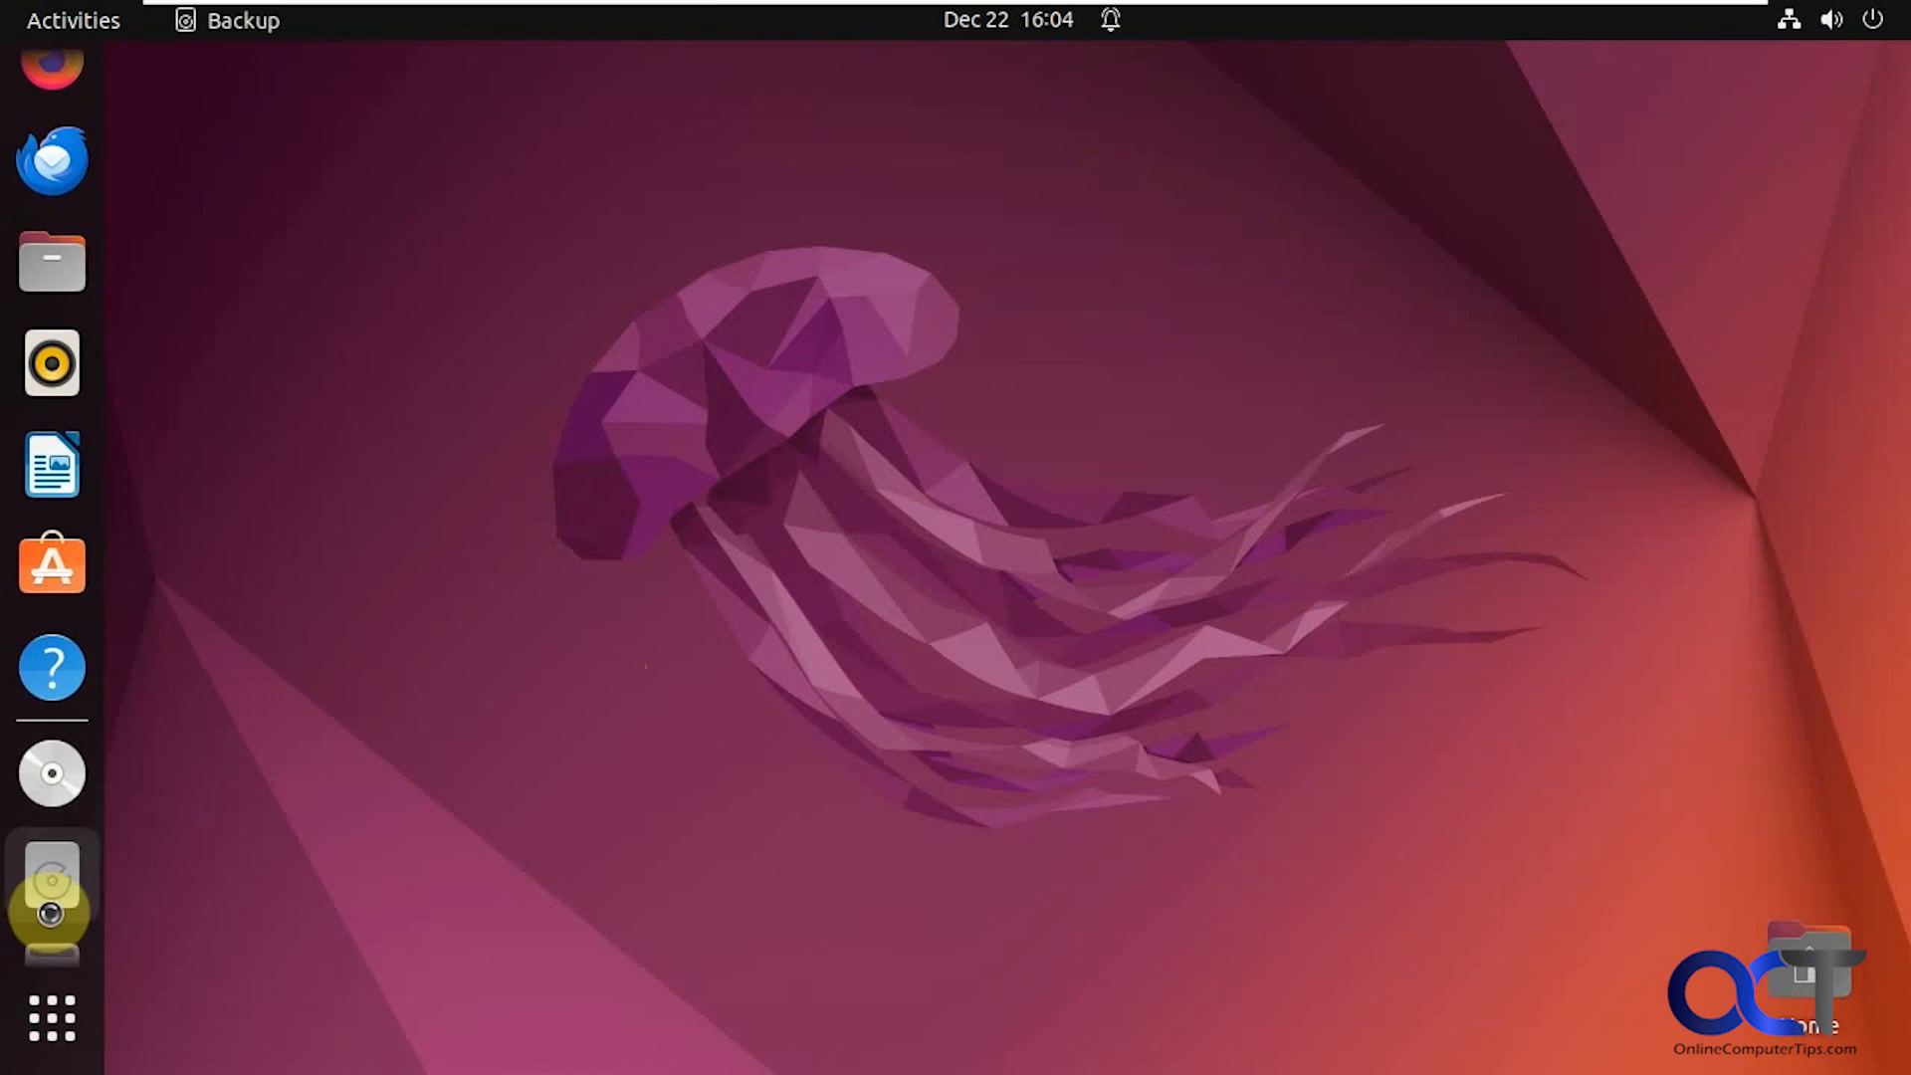
pyautogui.doubleClick(498, 199)
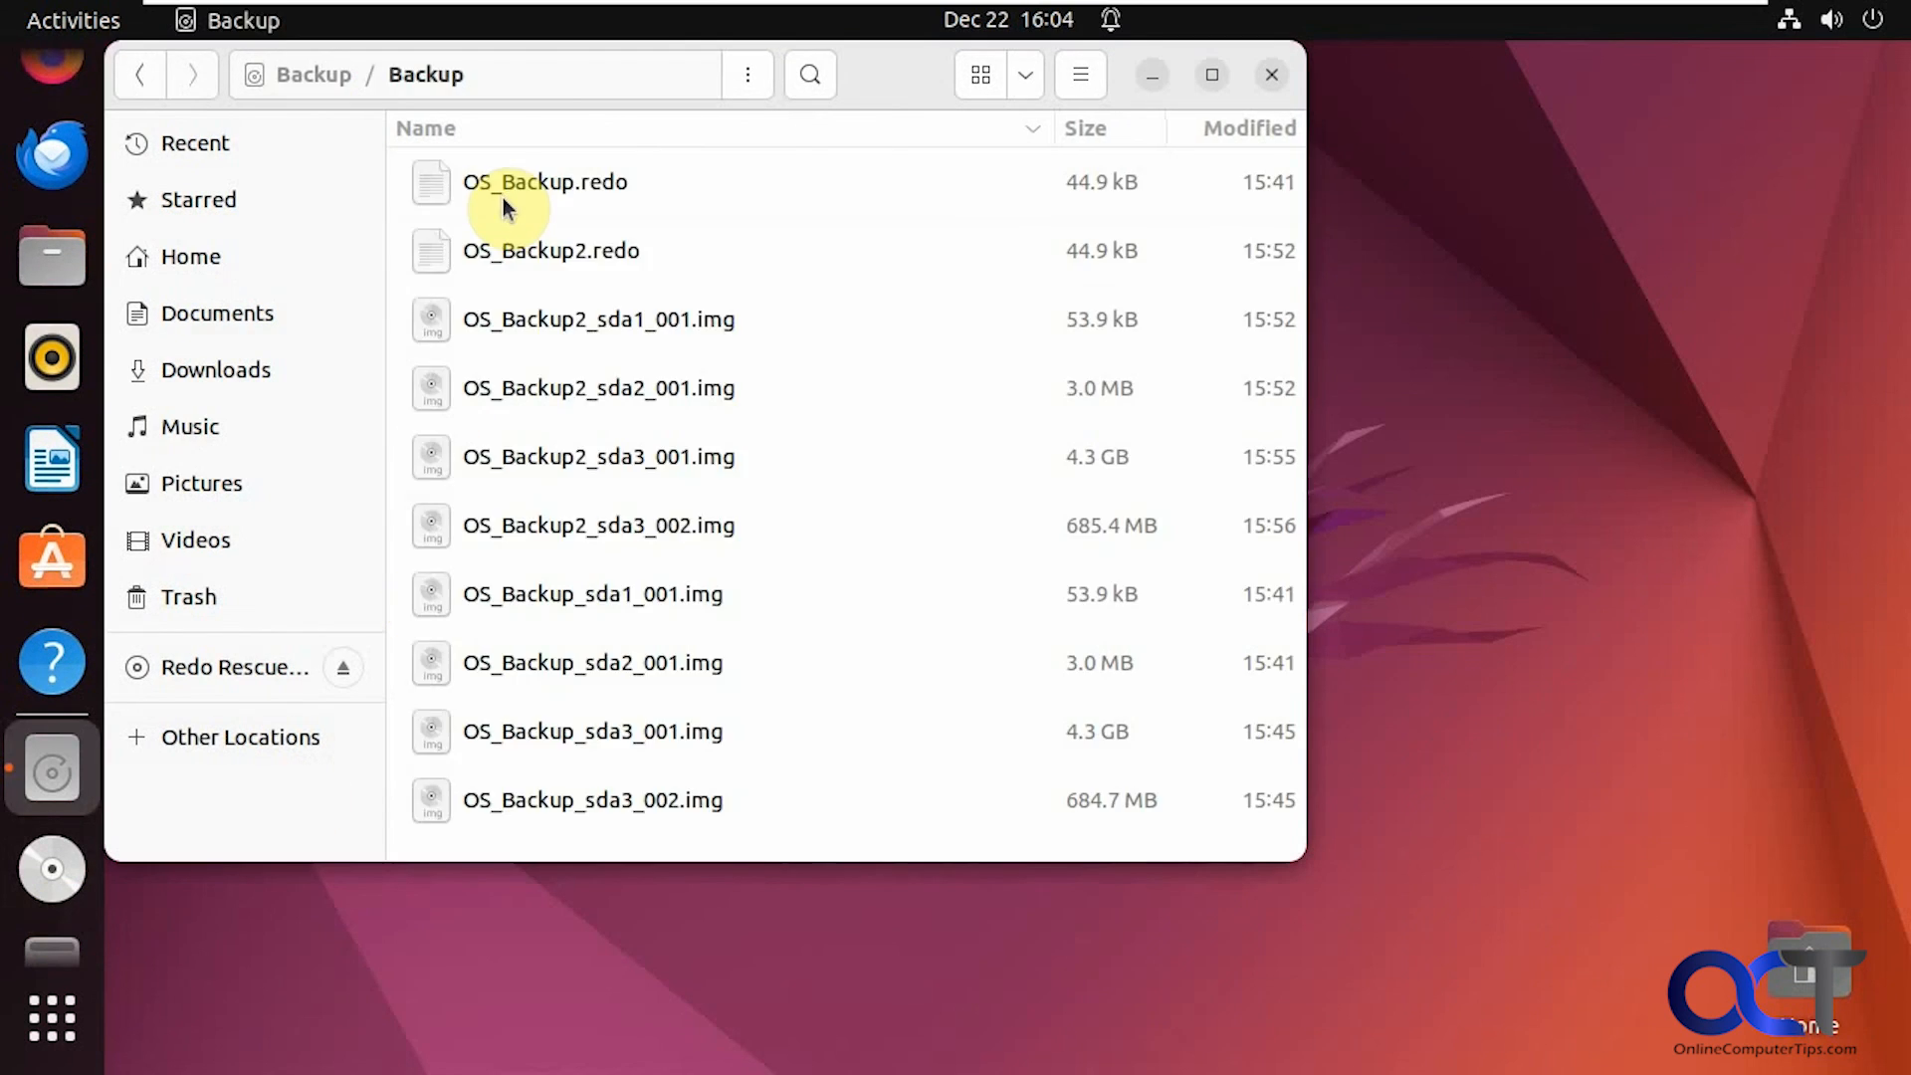